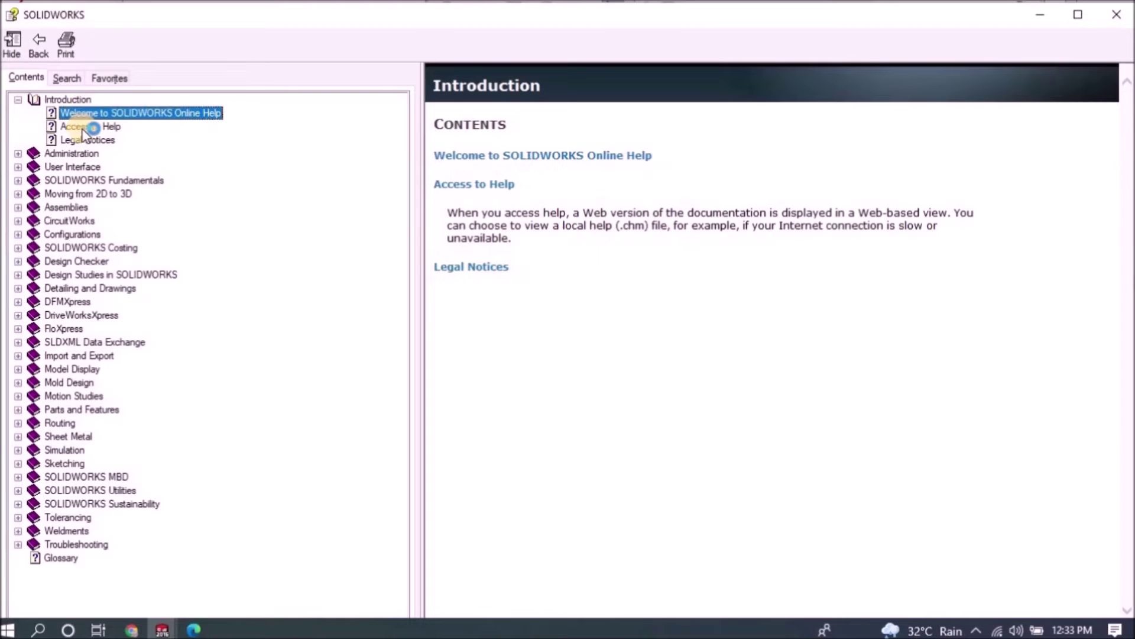
Show Access to Help and Legal Notices, then expand Administration and the Installation and Administration Guide
click(83, 128)
click(87, 140)
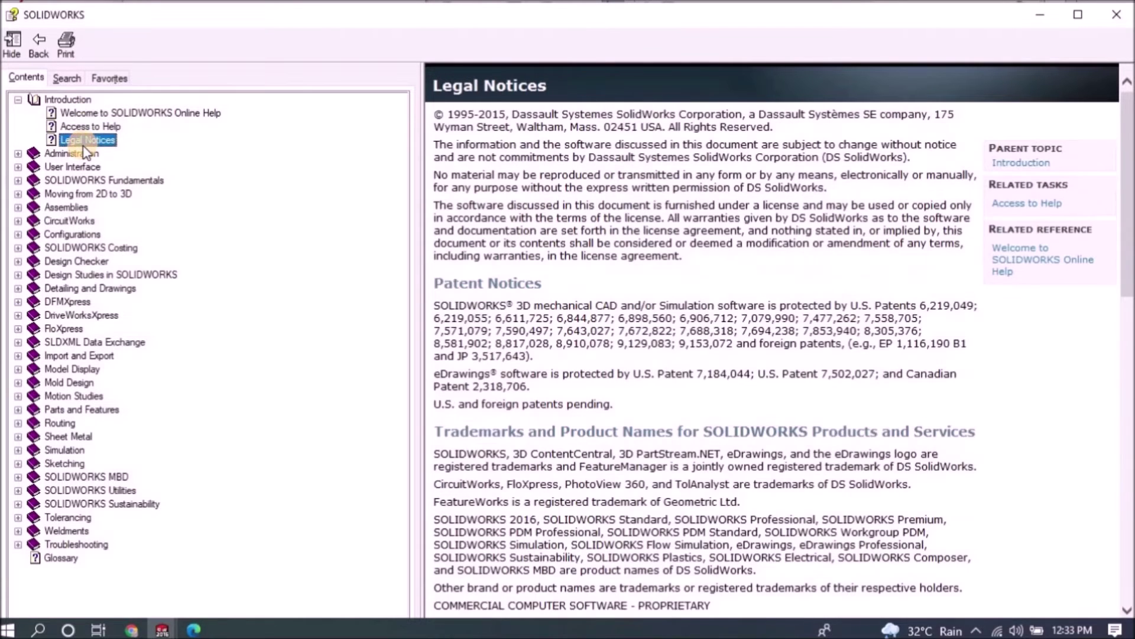
click(19, 154)
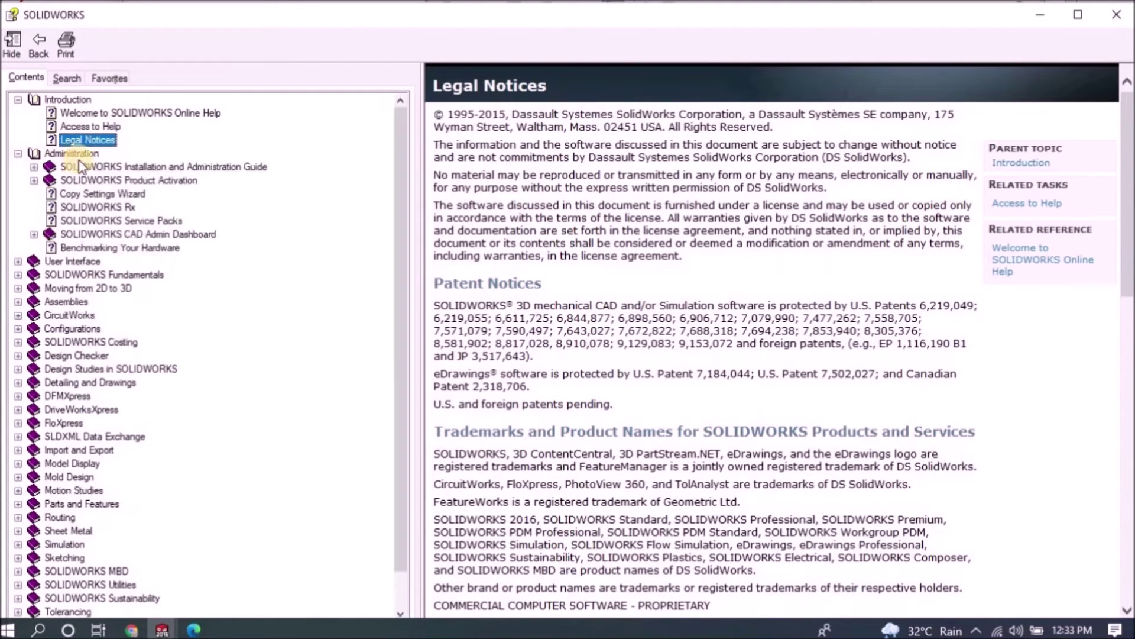
click(33, 167)
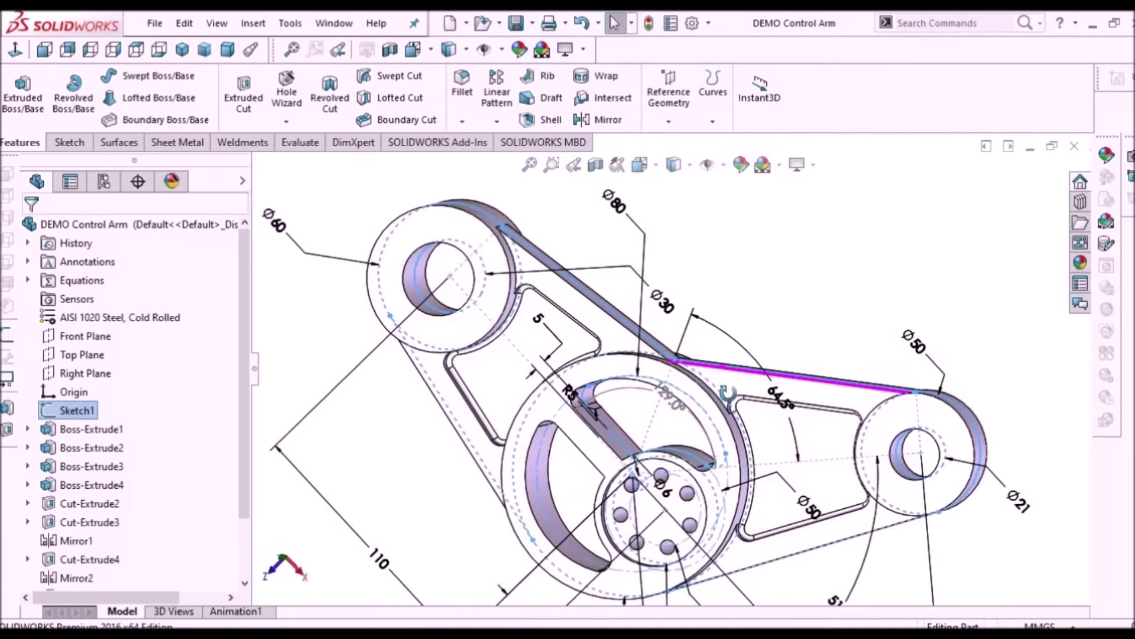
Orbit and inspect the control arm, boundary surface, MCB box and grip sample models
mouse_move(762, 308)
middle_down()
mouse_move(836, 287)
mouse_move(854, 327)
mouse_move(717, 367)
mouse_move(771, 281)
middle_up()
click(771, 281)
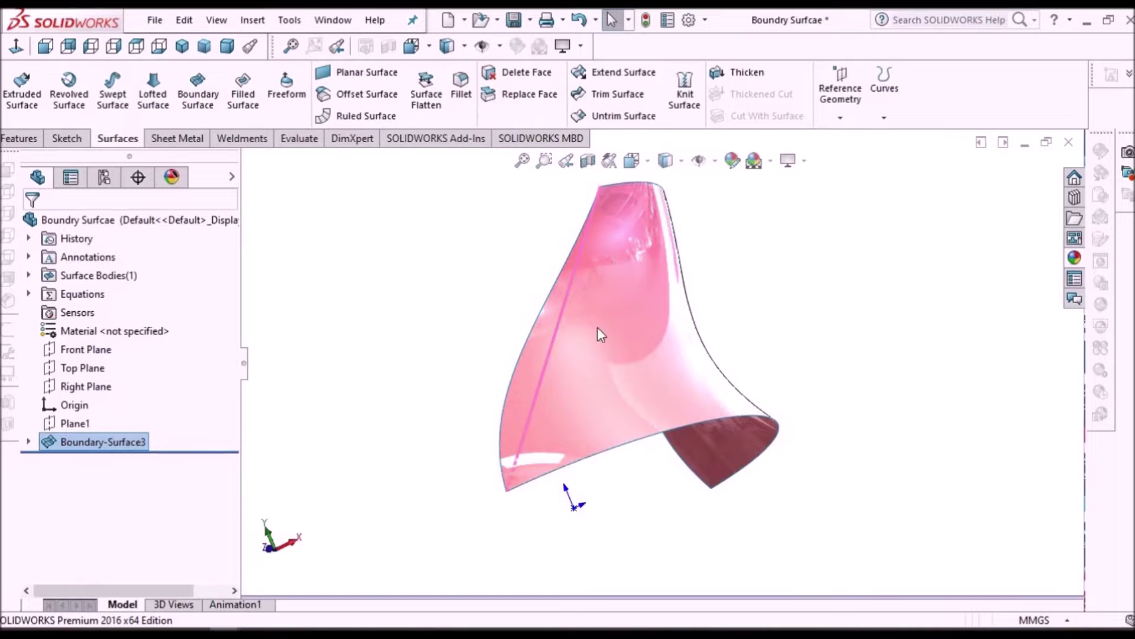
middle_drag(680, 363, 540, 348)
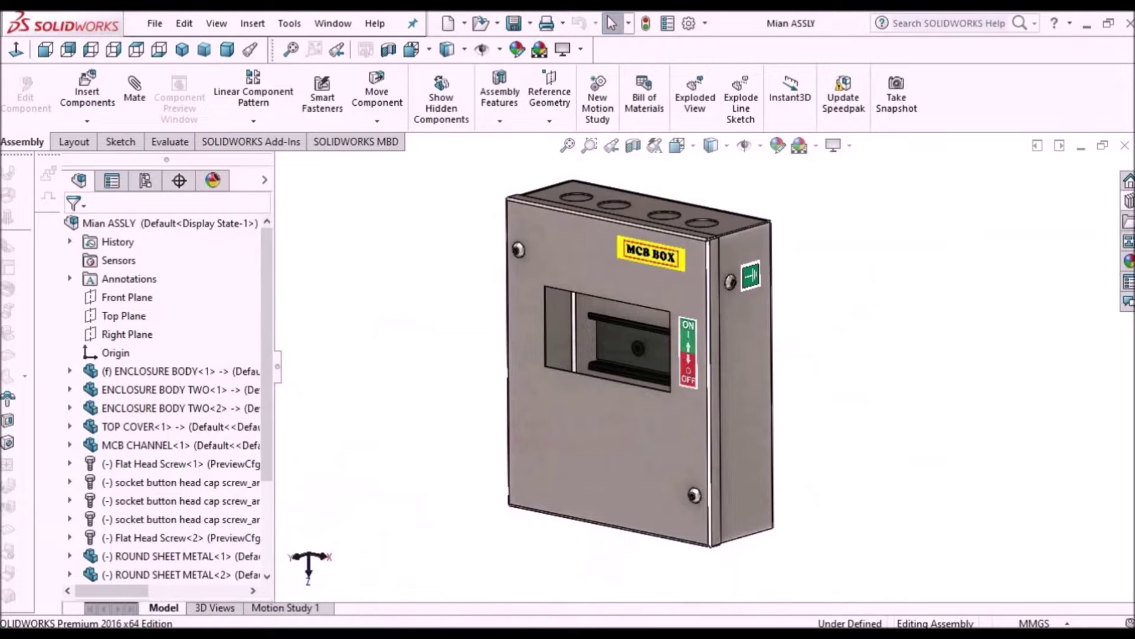
key(space)
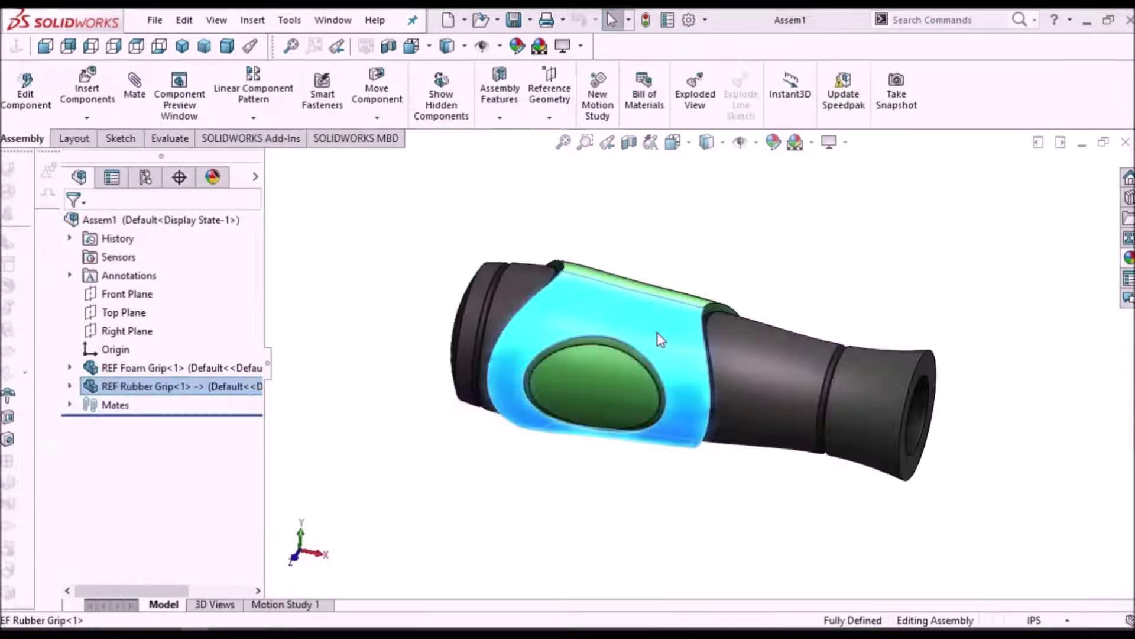
right_click(662, 337)
key(Escape)
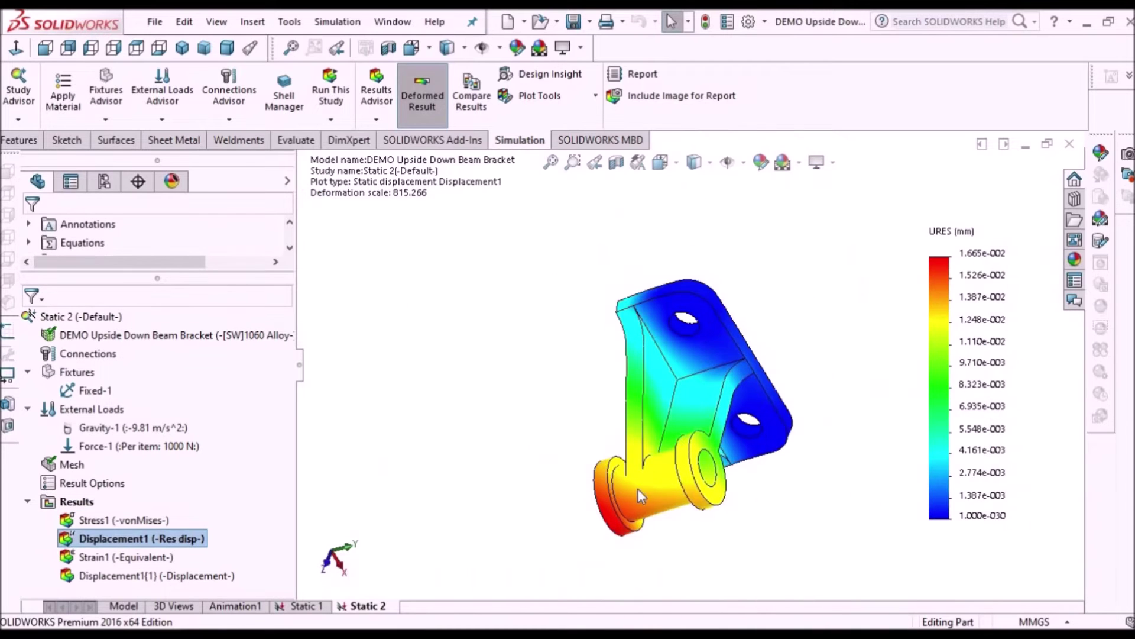
Orbit the bracket plot and perforated tube, then hide the tube's Thicken1 body
middle_drag(647, 500, 727, 543)
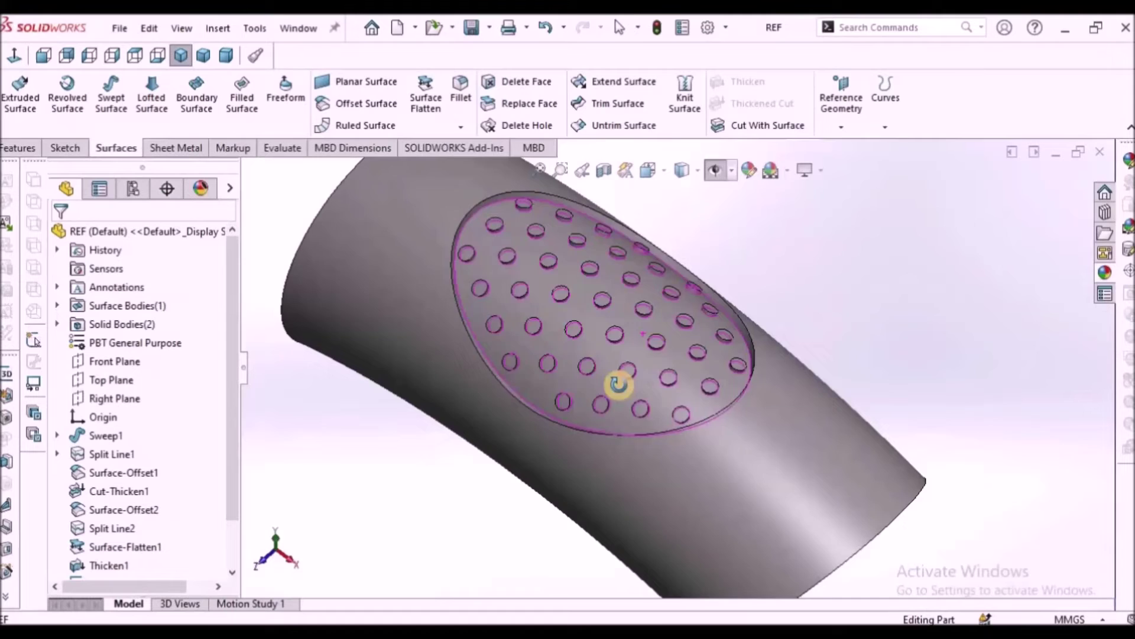
middle_drag(616, 380, 751, 367)
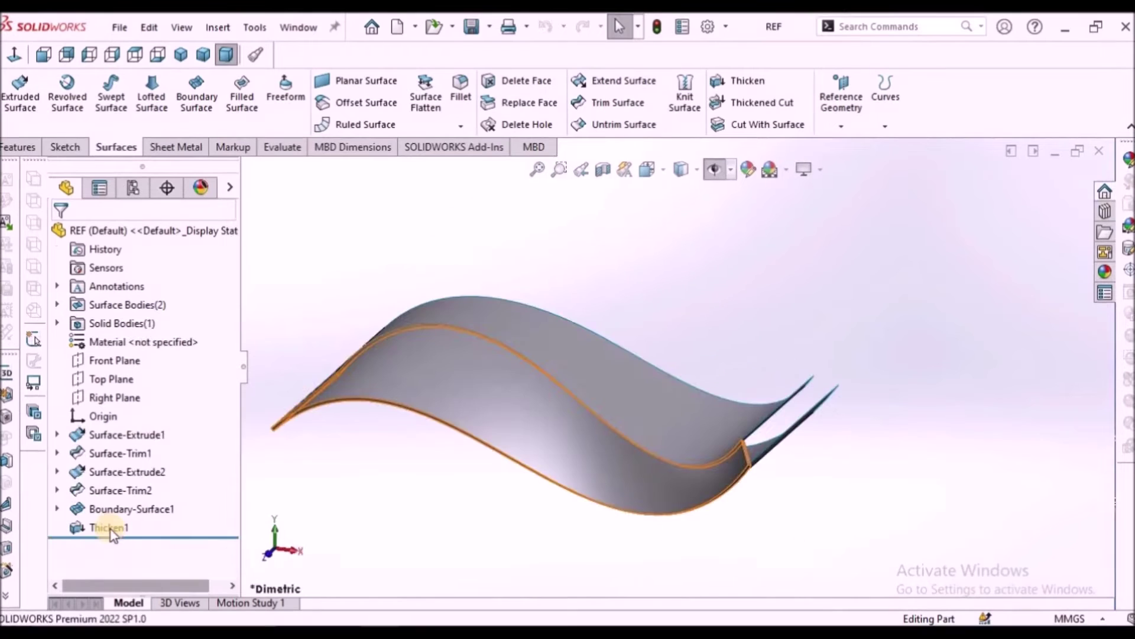
right_click(101, 527)
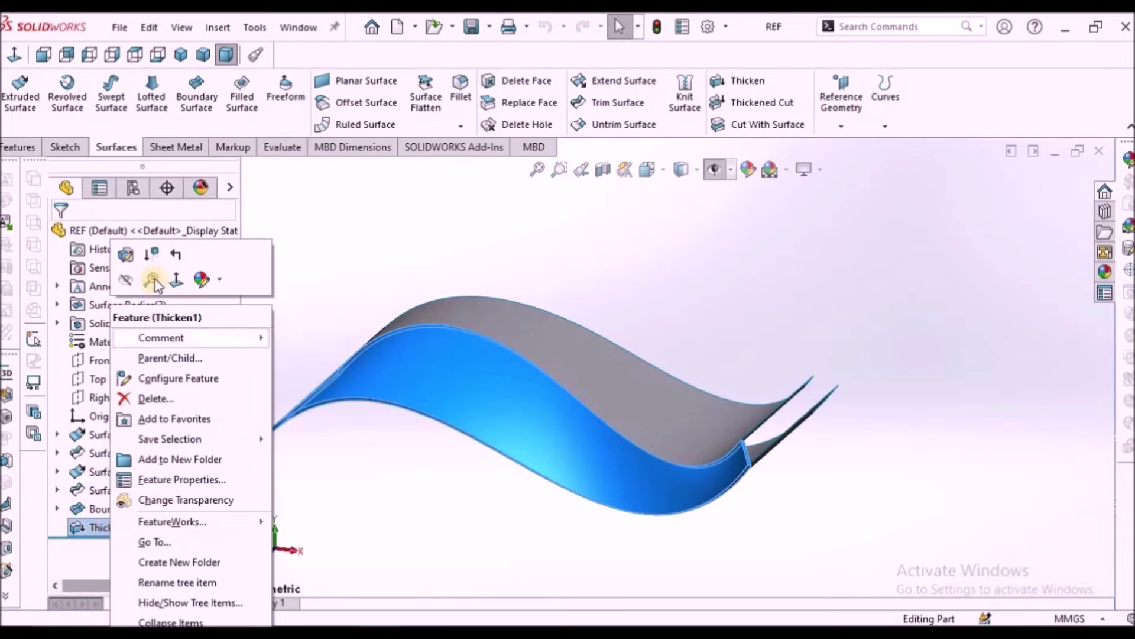
click(126, 284)
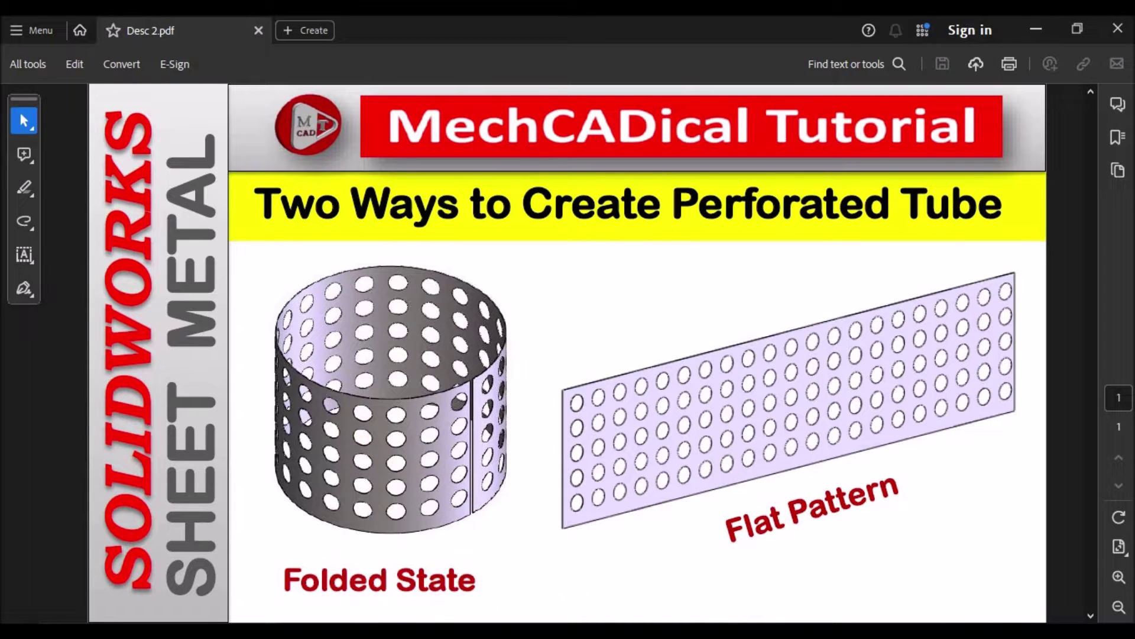
Switch from Acrobat back to the SOLIDWORKS perforated tube window
click(482, 588)
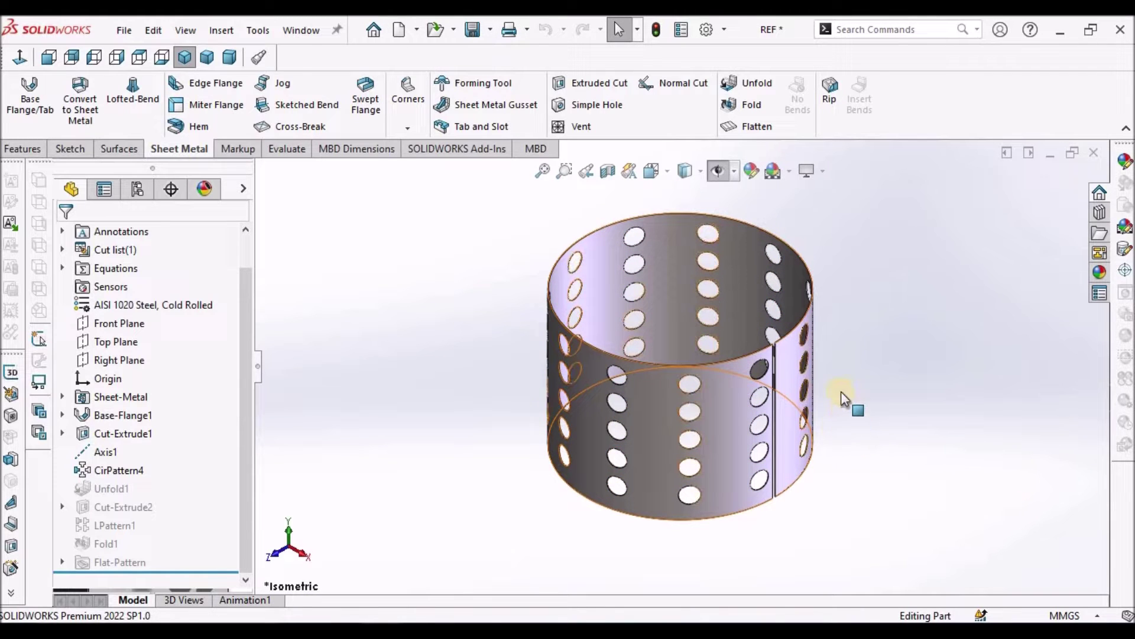
Start and cancel a Fold, then view the flat pattern in isometric, trimetric and dimetric
scroll(844, 396, up, 3)
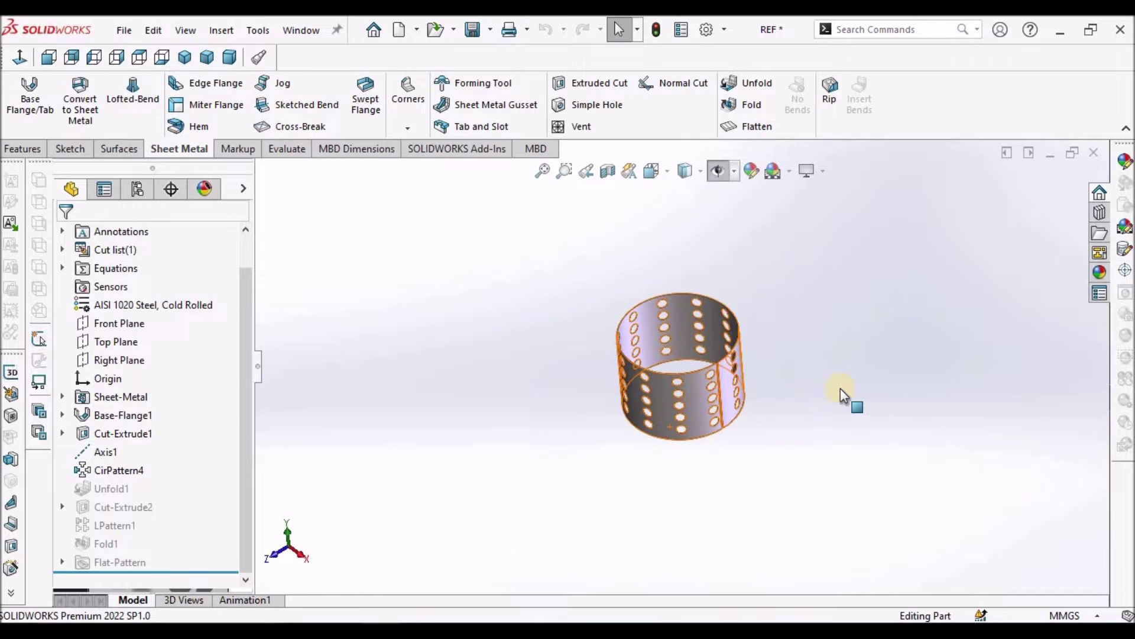
click(752, 106)
click(87, 237)
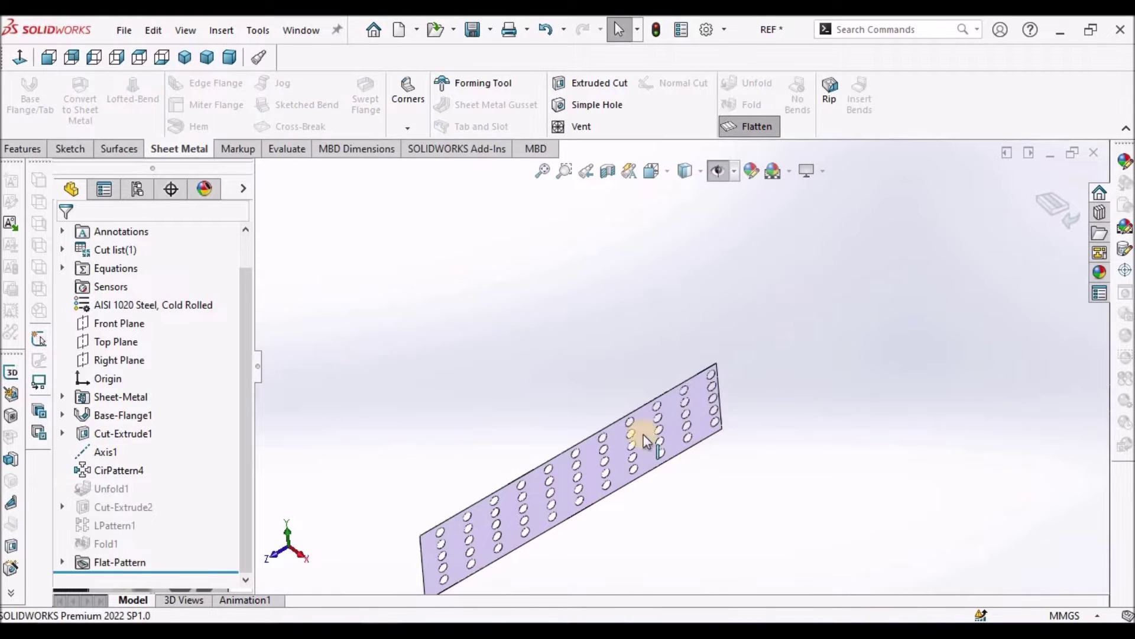
click(185, 57)
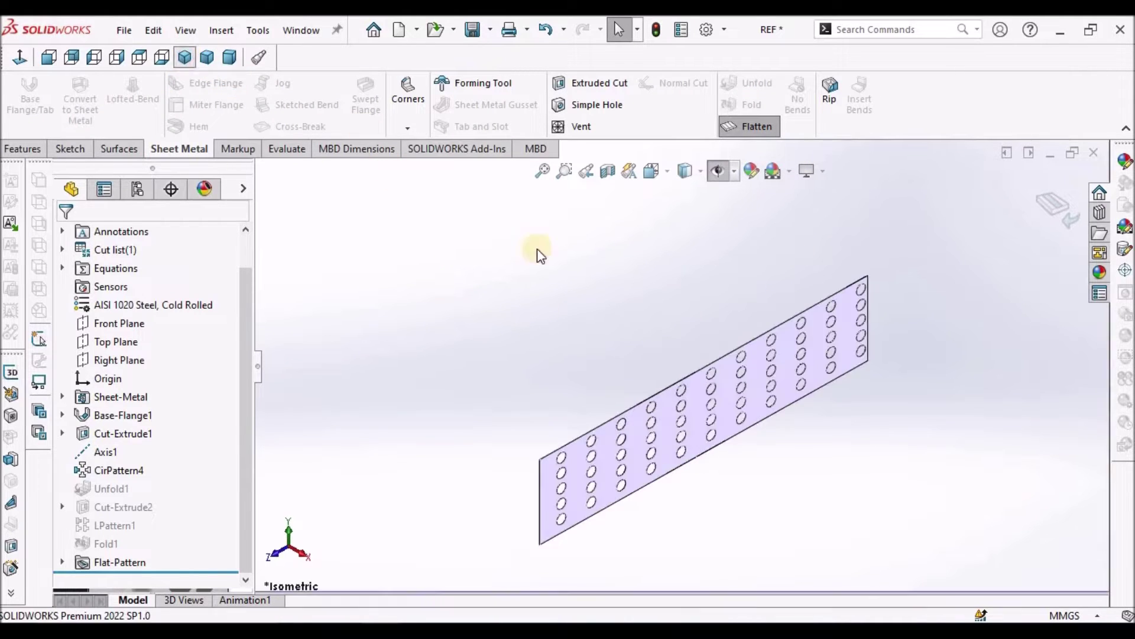
click(207, 58)
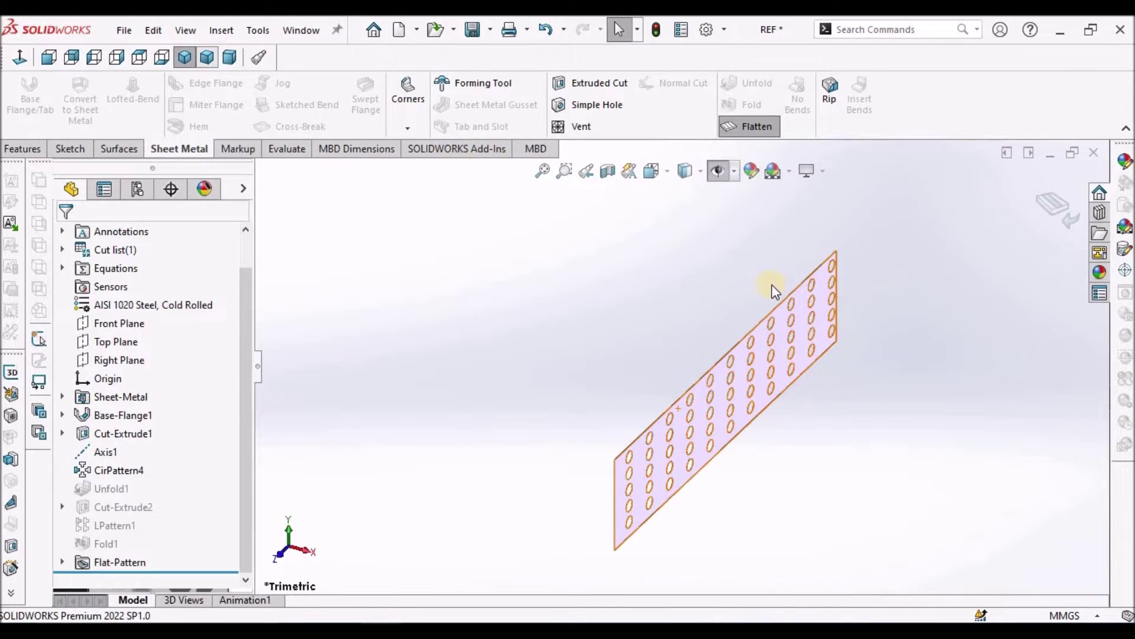
key(ctrl+7)
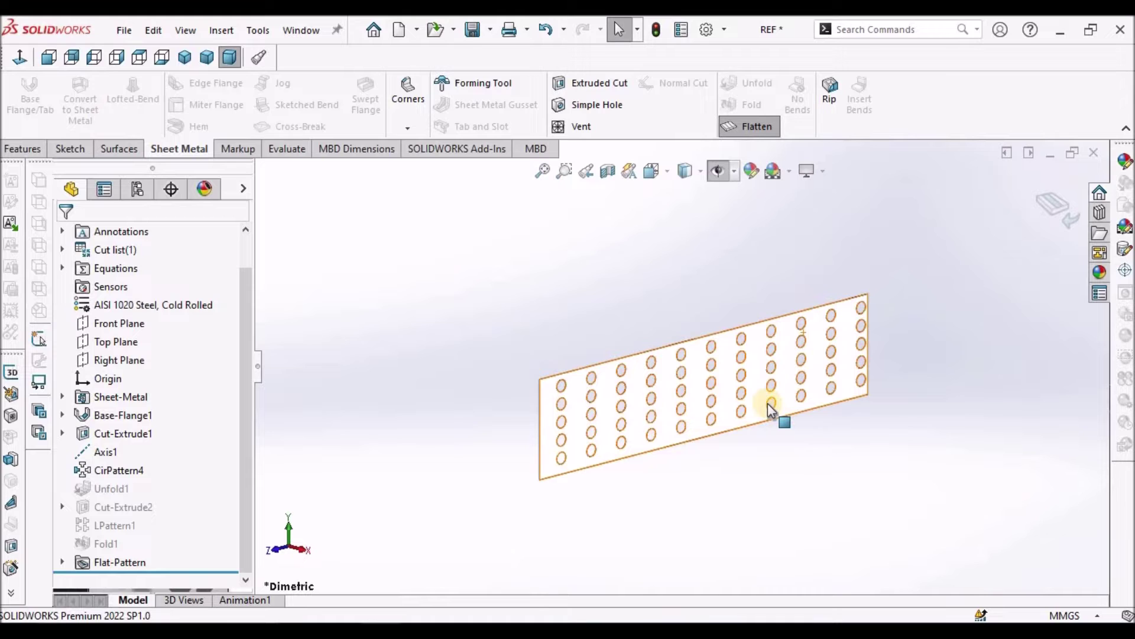
scroll(771, 408, down, 3)
scroll(813, 440, up, 2)
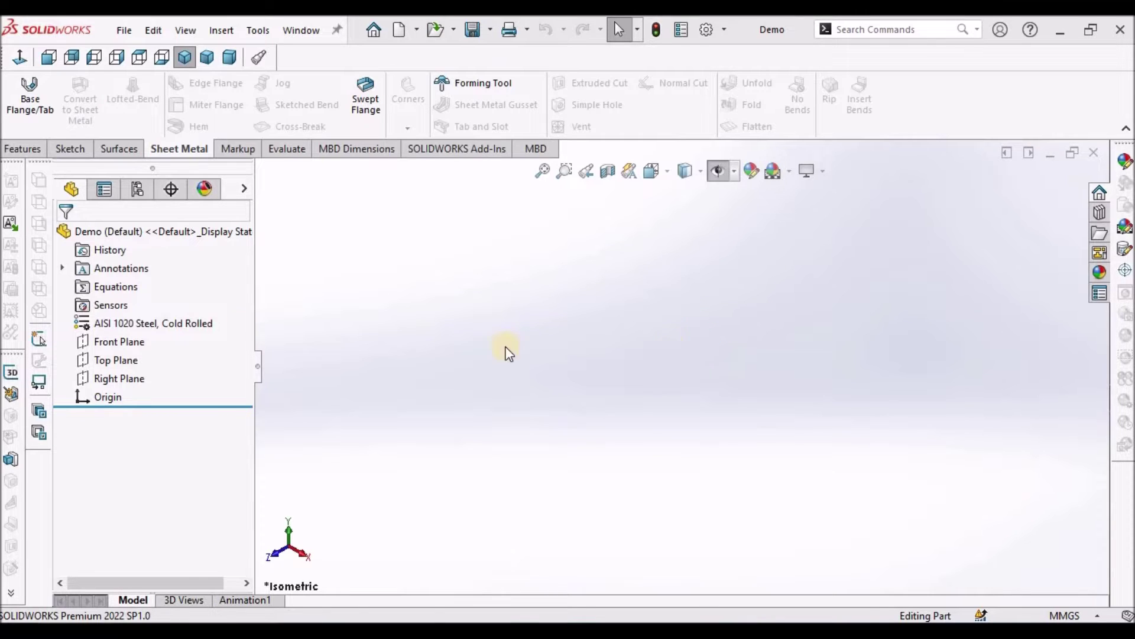
Start a sketch on the Top Plane and draw a circle centred on the origin
click(116, 360)
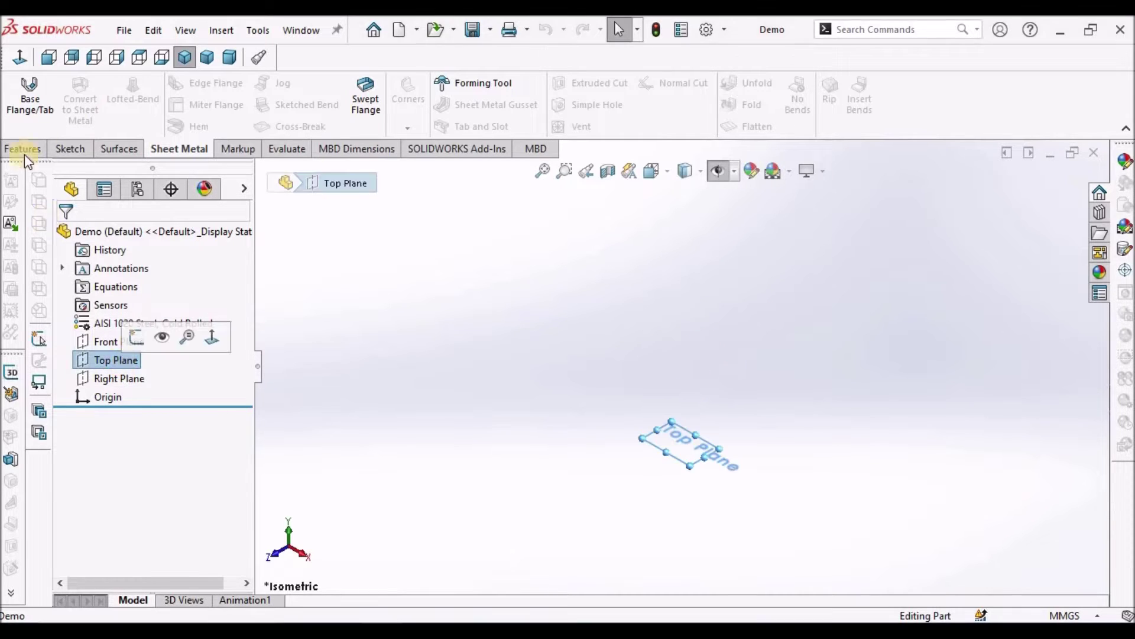
click(70, 149)
click(20, 95)
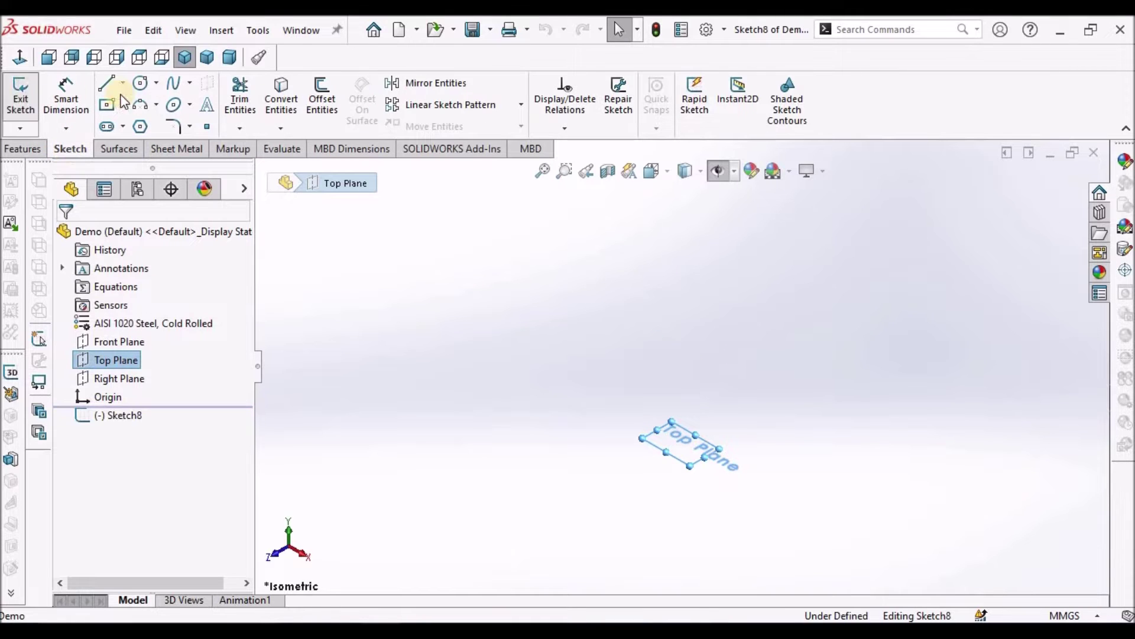
click(147, 85)
scroll(740, 457, down, 2)
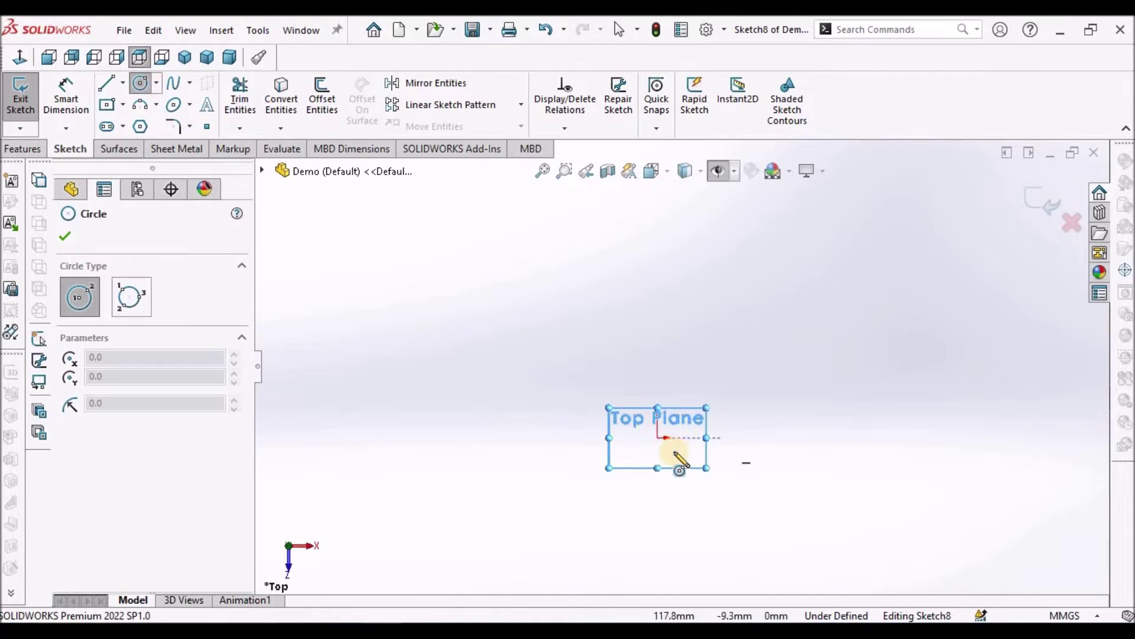
click(658, 438)
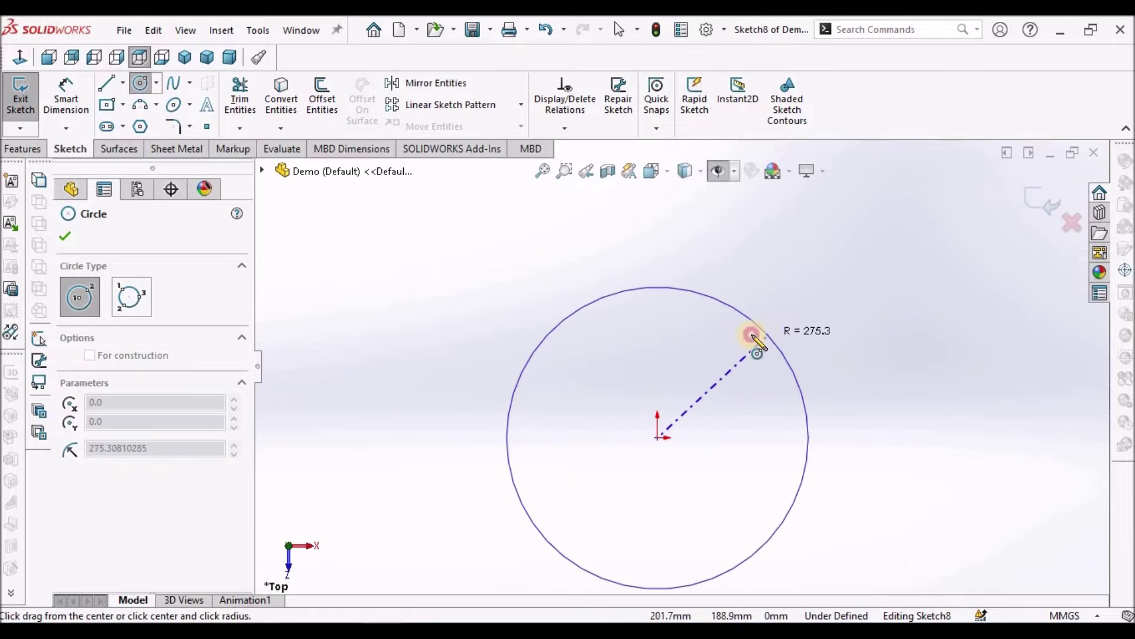
click(759, 326)
right_click(539, 322)
click(541, 321)
scroll(621, 380, up, 5)
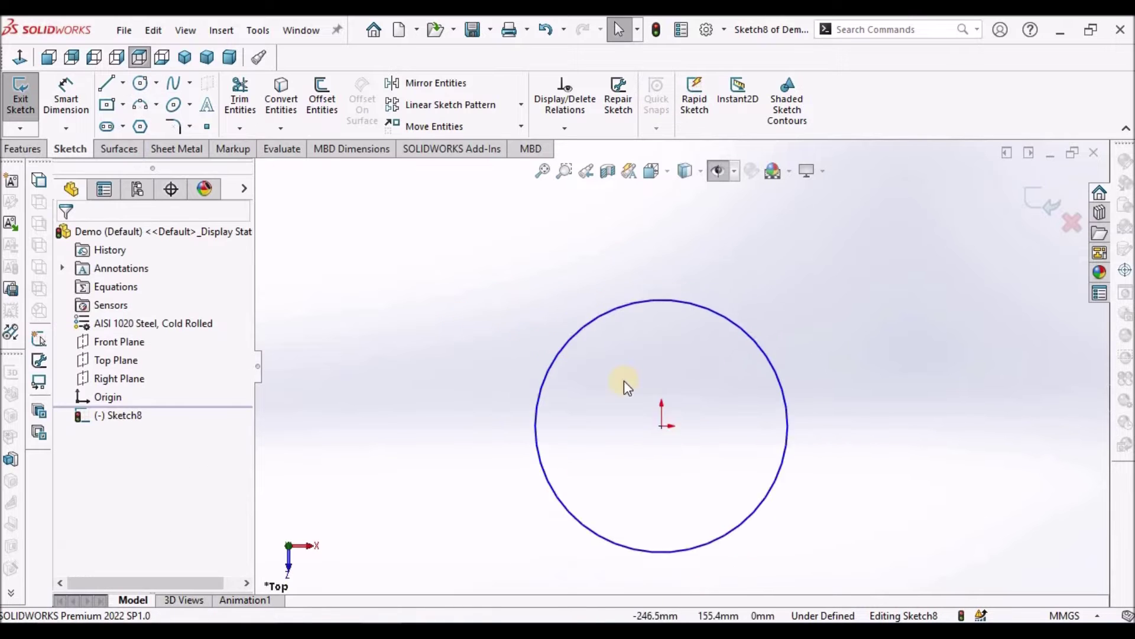
Dimension the circle's diameter to 700 mm
click(72, 109)
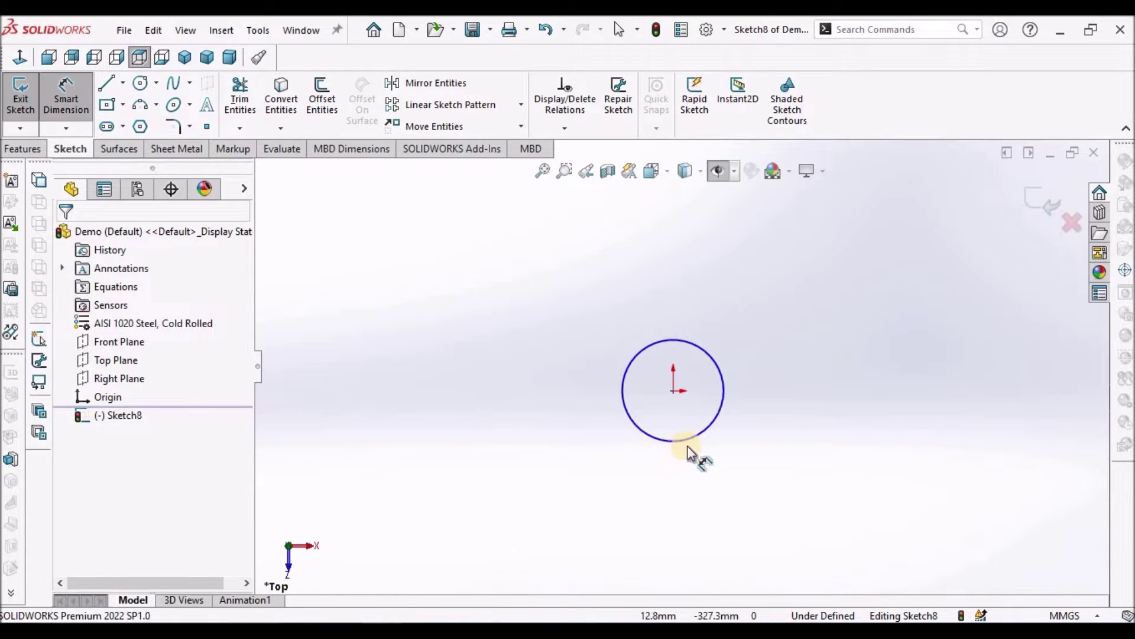
scroll(691, 458, down, 2)
click(702, 427)
click(728, 465)
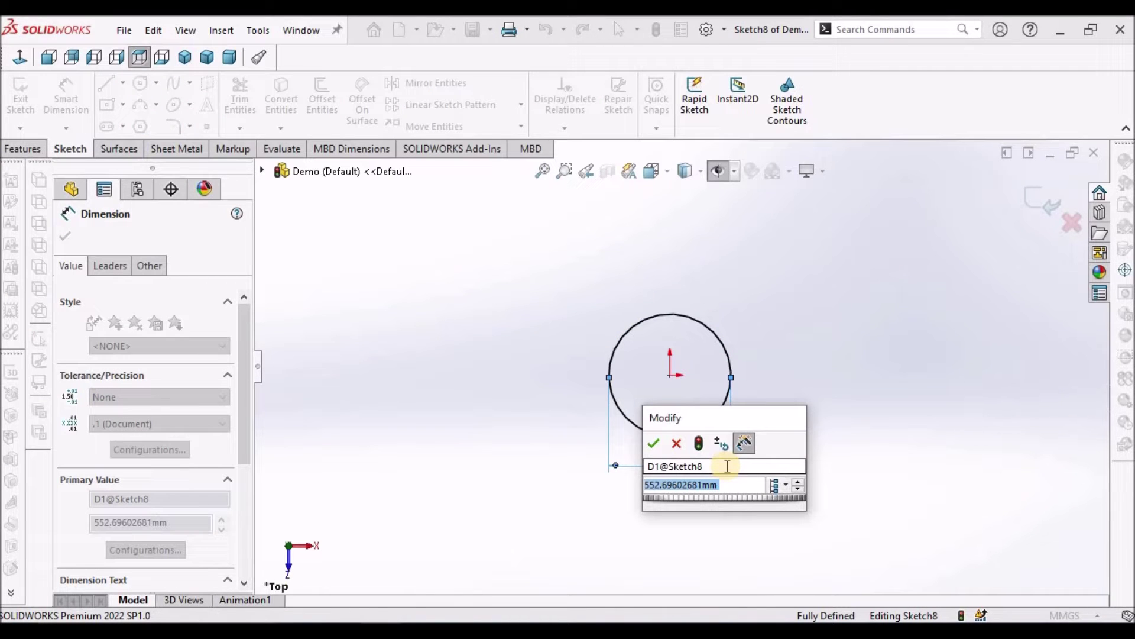
text(700)
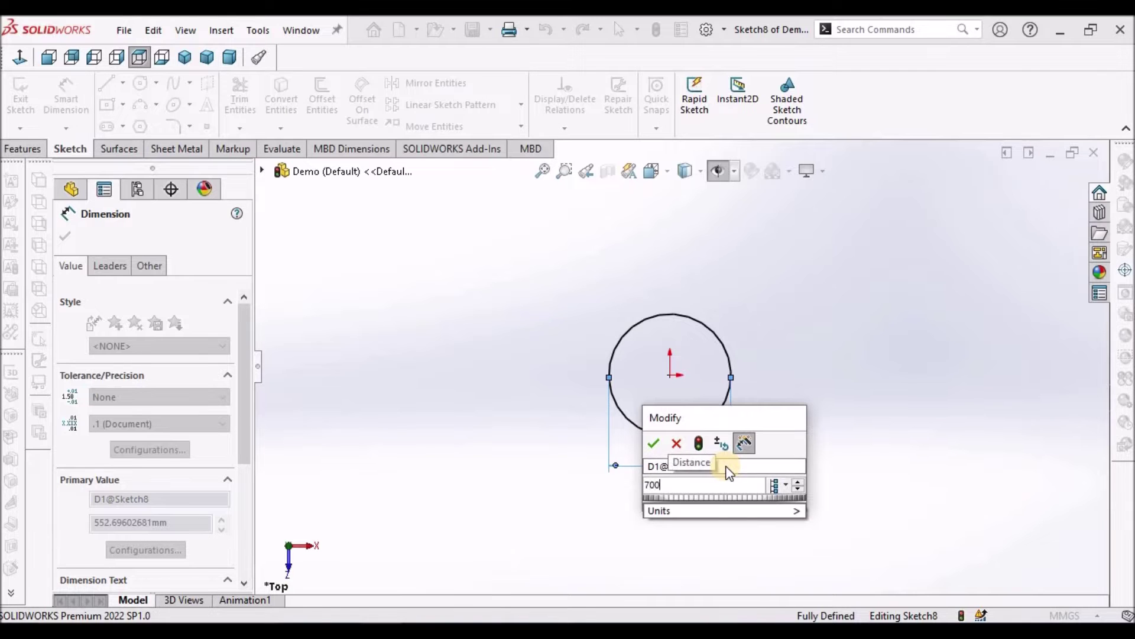
key(Return)
right_click(467, 367)
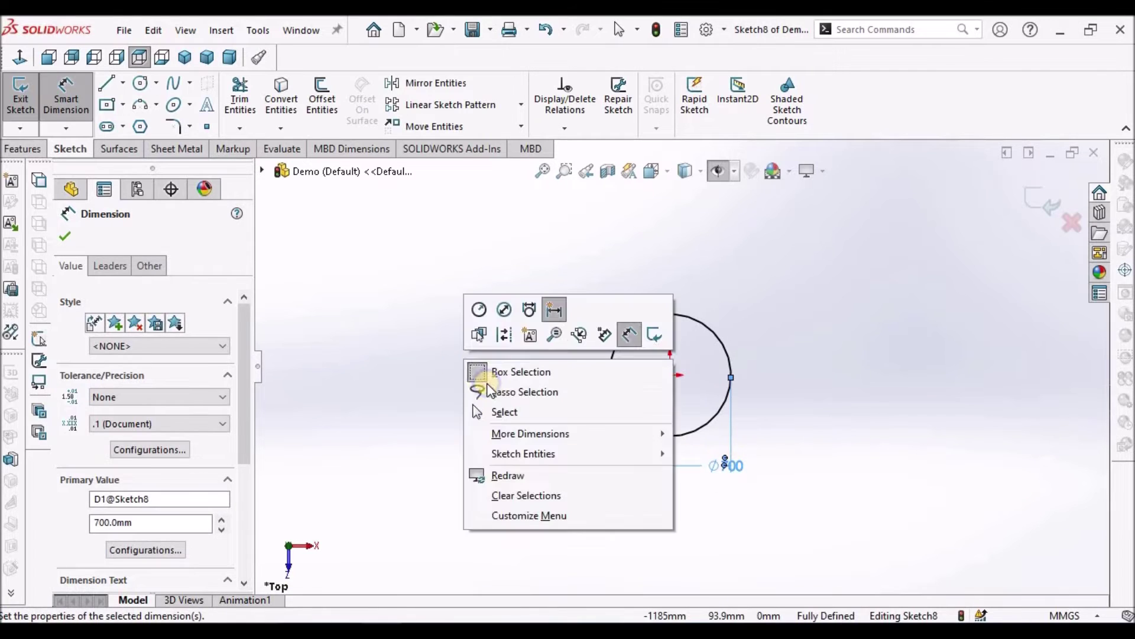
click(481, 412)
scroll(730, 322, down, 3)
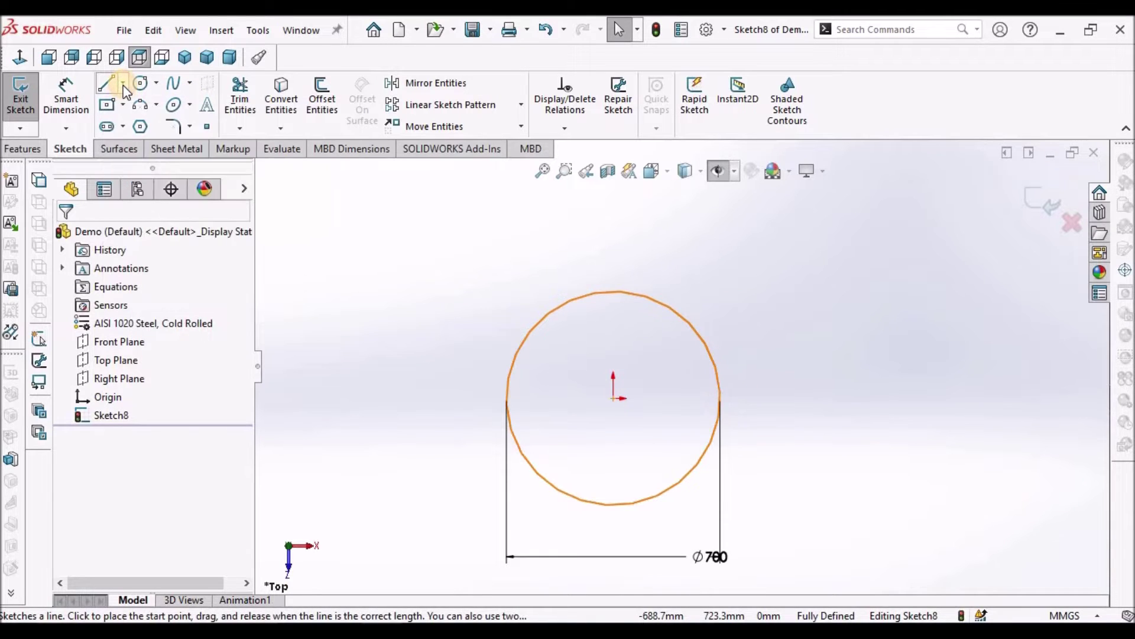
Draw a centreline from the origin to the circle's edge and make it horizontal
click(123, 84)
click(123, 84)
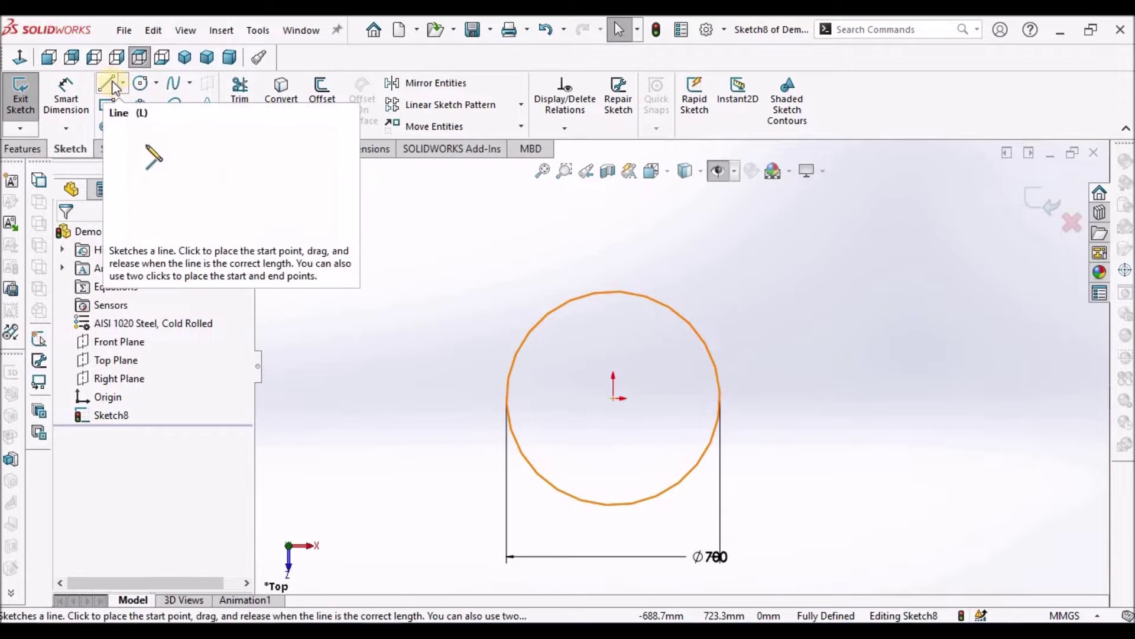
click(123, 84)
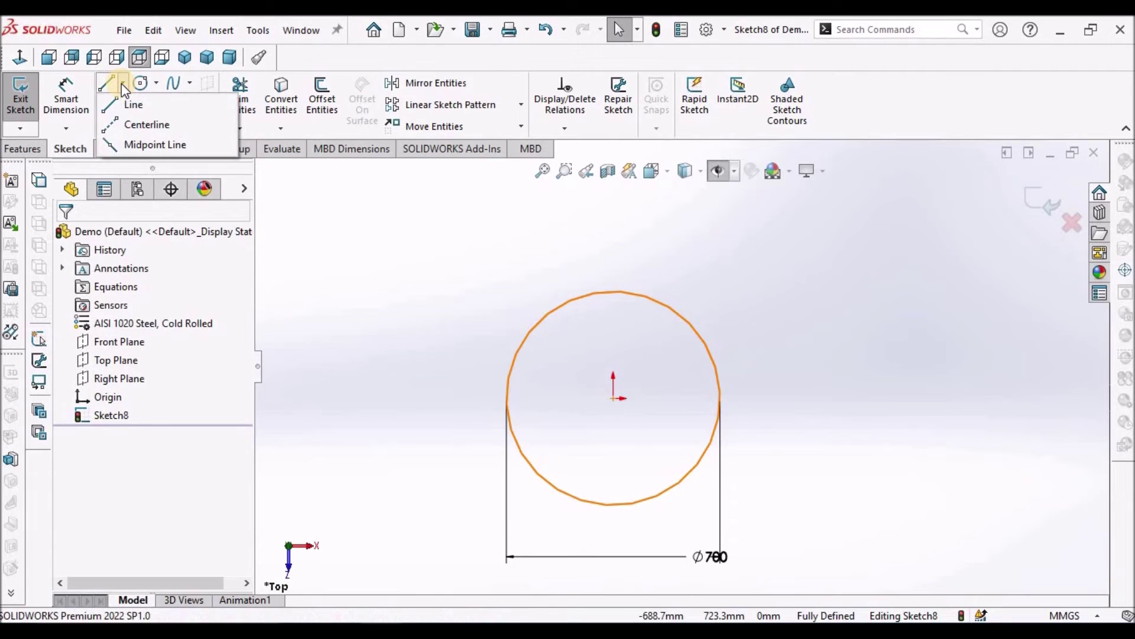
click(136, 126)
scroll(633, 404, down, 3)
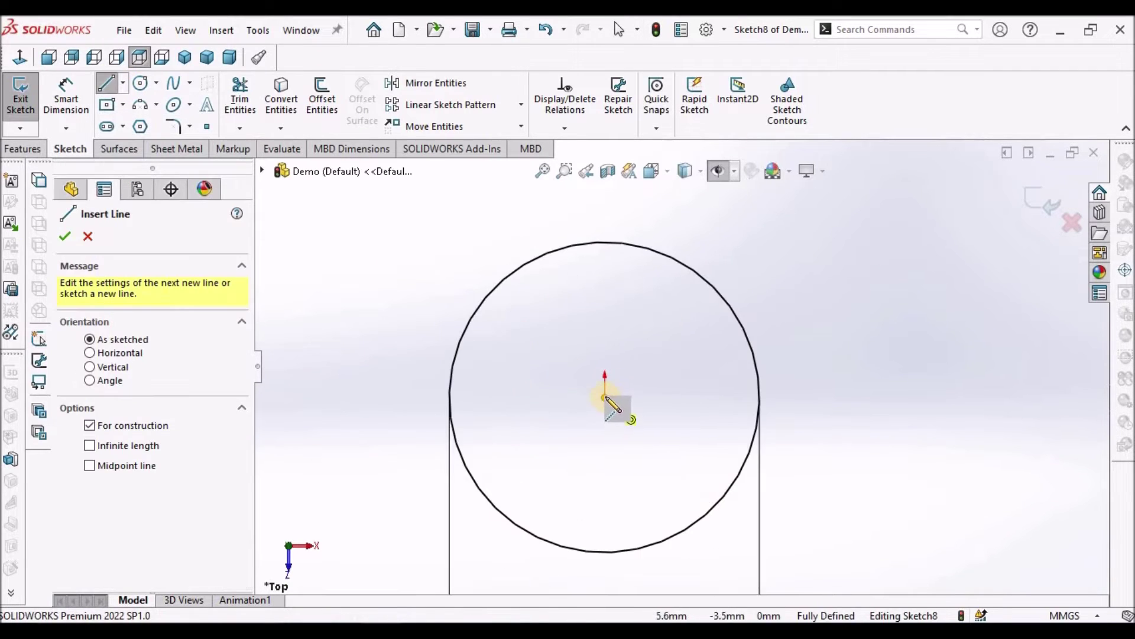
click(623, 396)
scroll(763, 398, down, 4)
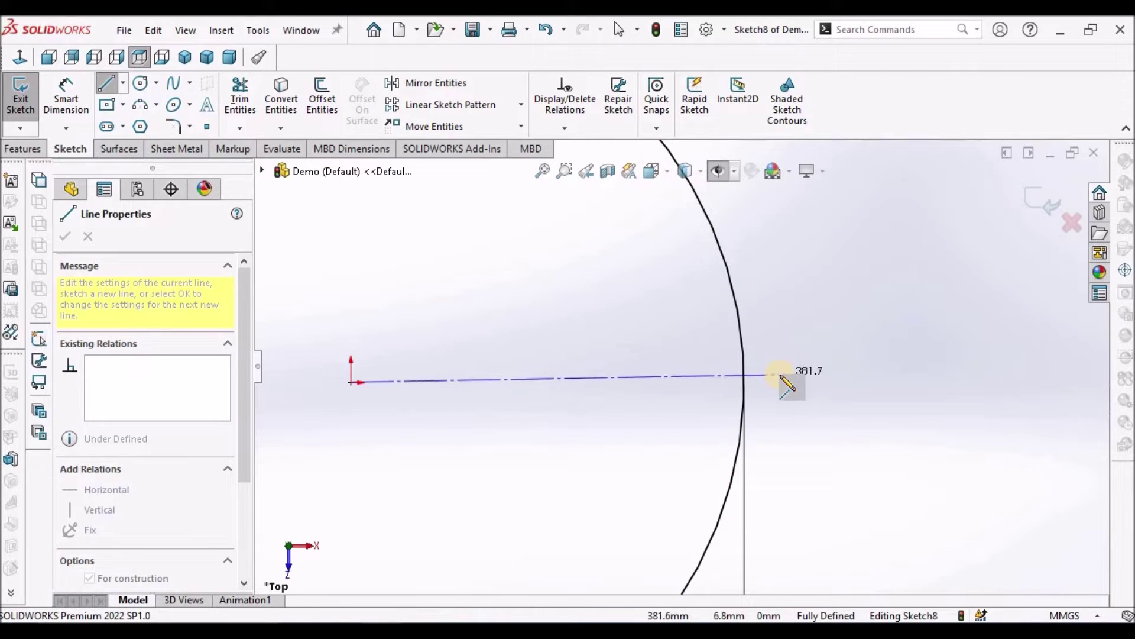
click(780, 375)
right_click(835, 304)
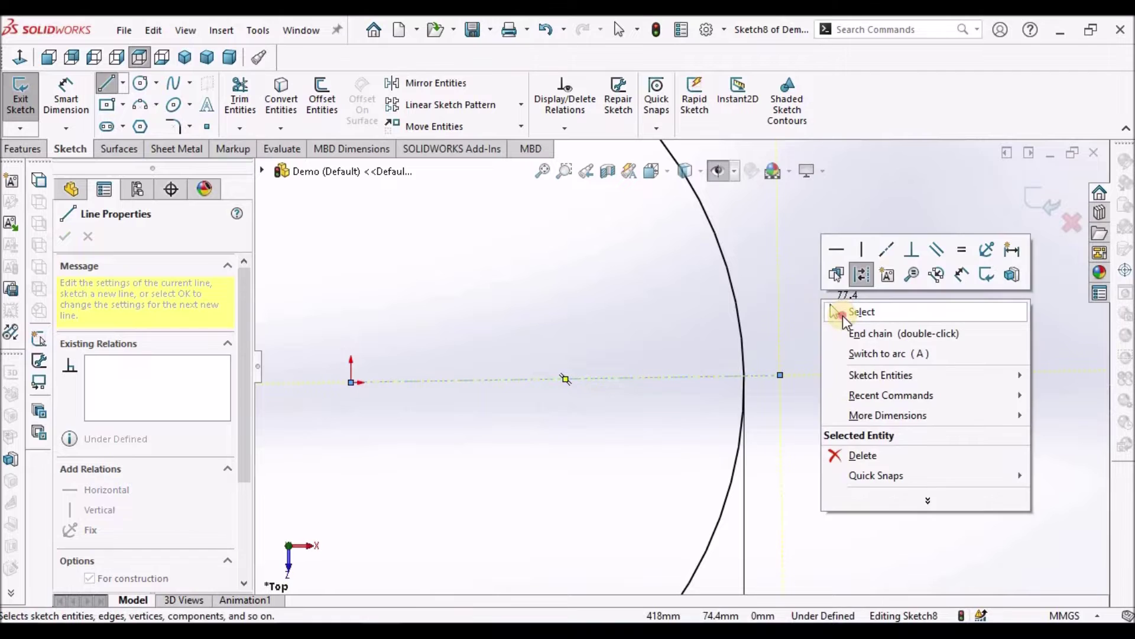
click(842, 308)
scroll(823, 383, up, 4)
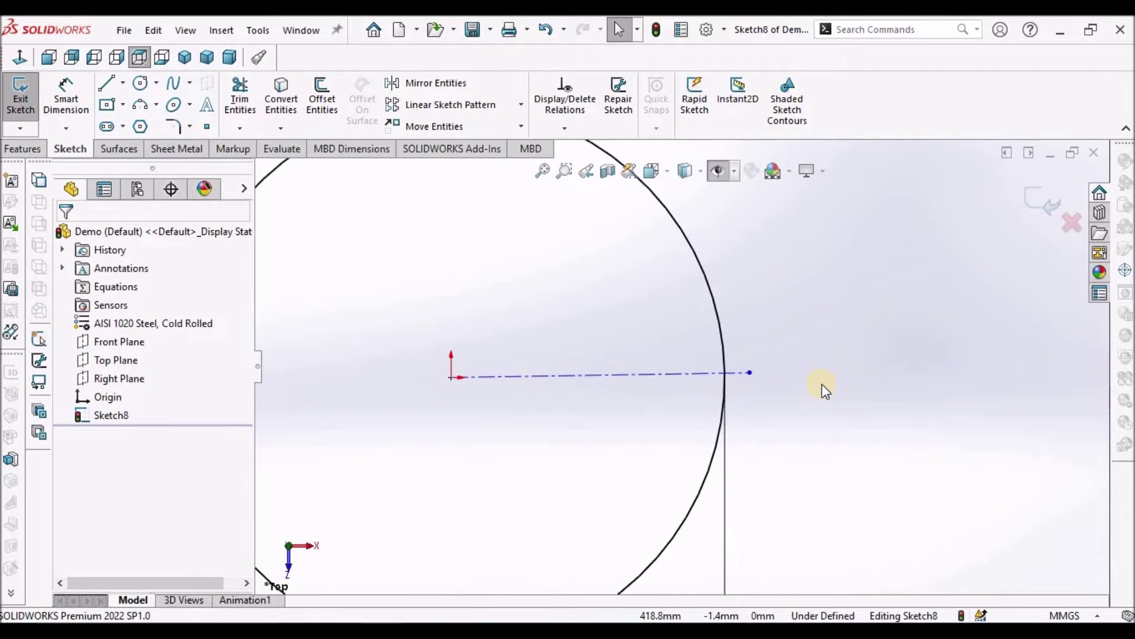
click(640, 373)
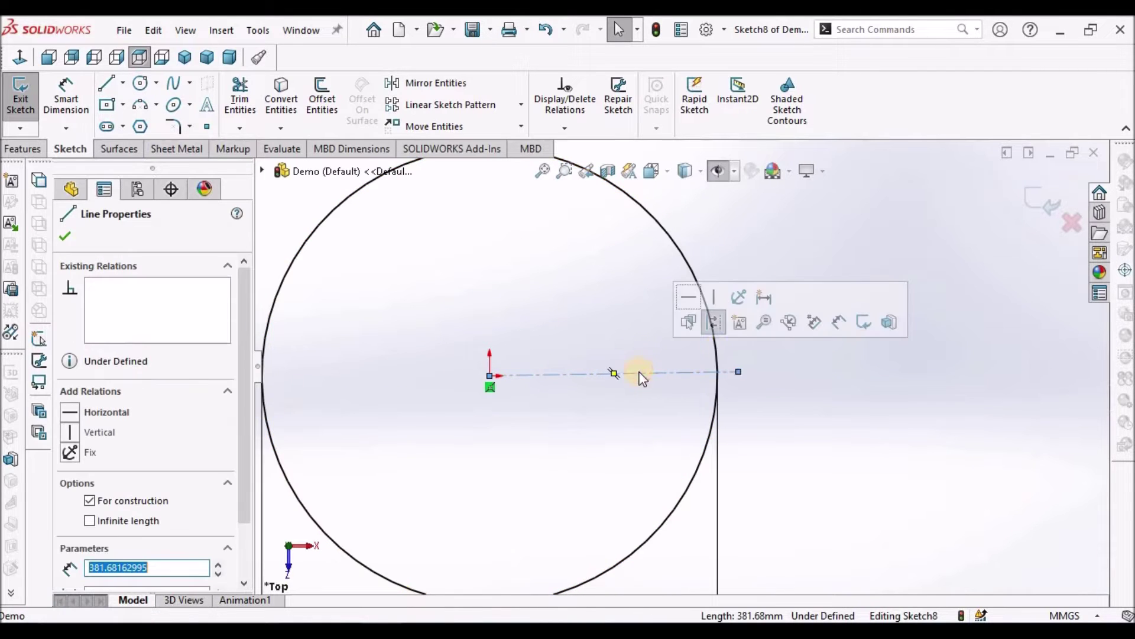
click(689, 301)
click(548, 355)
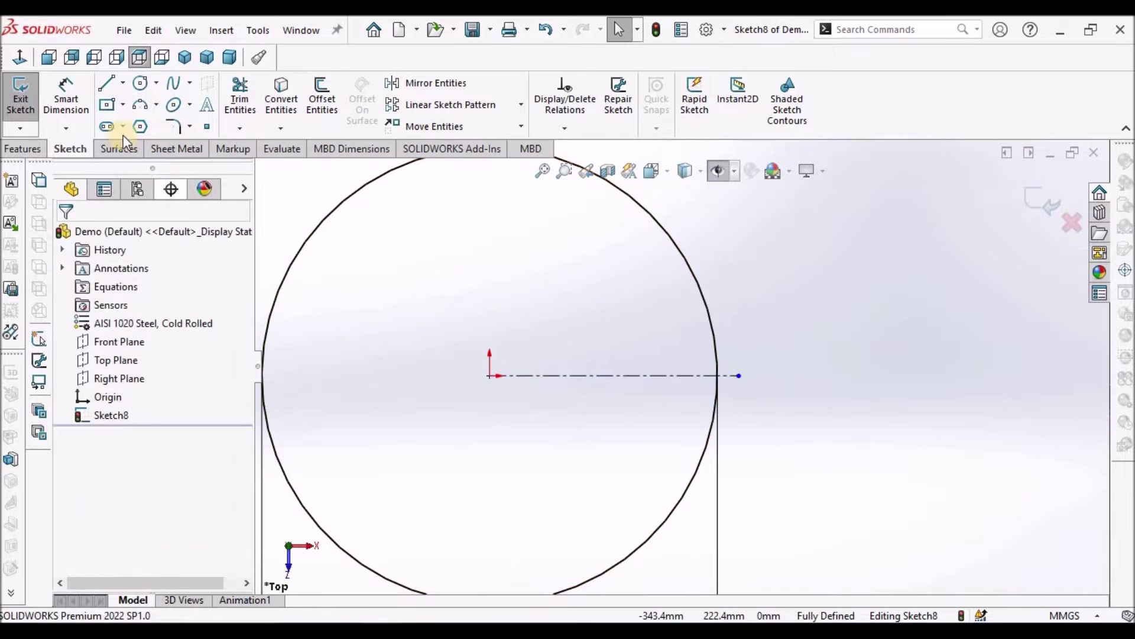
Dimension the centreline's length to 350 mm
click(71, 97)
click(616, 381)
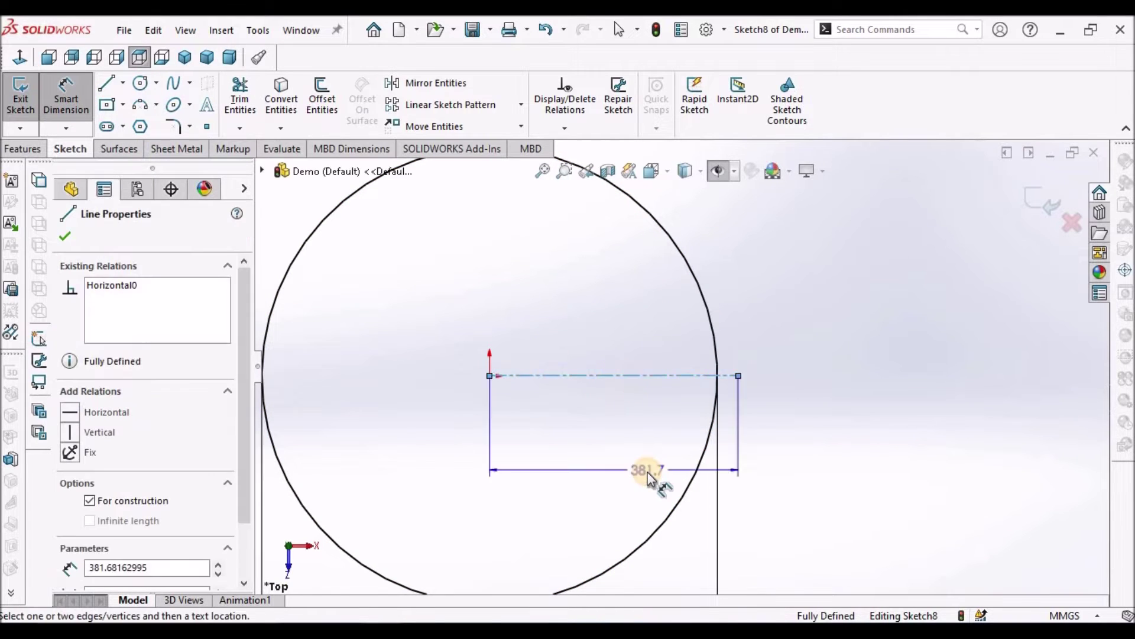
scroll(646, 473, up, 3)
click(640, 485)
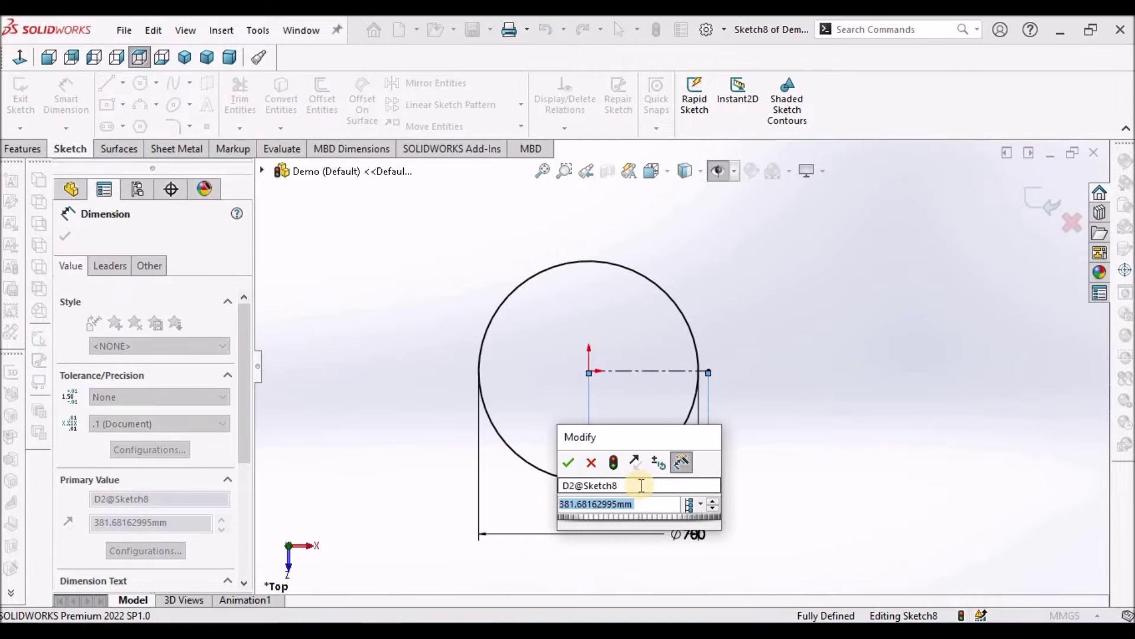
text(350)
key(Return)
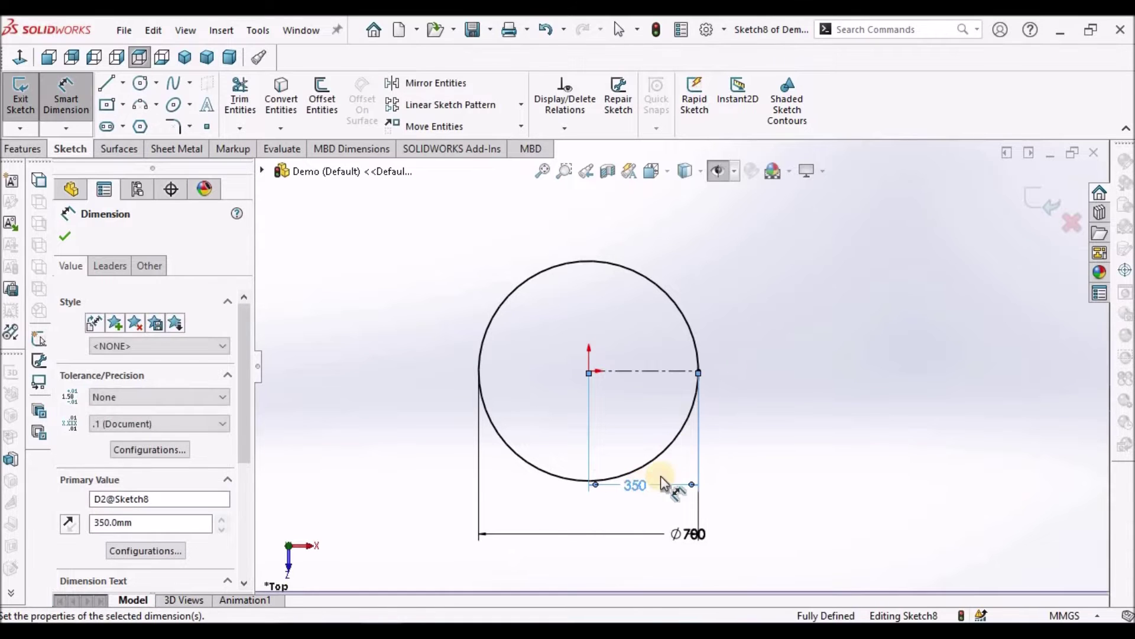
right_click(753, 354)
click(757, 402)
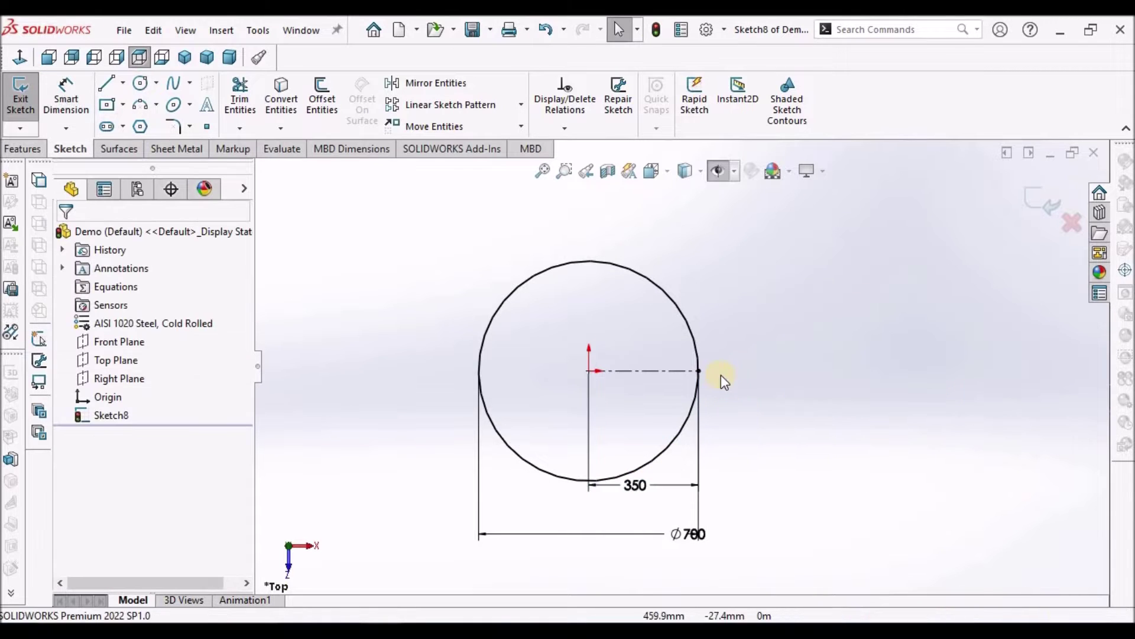
scroll(695, 372, down, 2)
Draw a small circle centred at the centreline's end on the big circle
scroll(694, 372, down, 3)
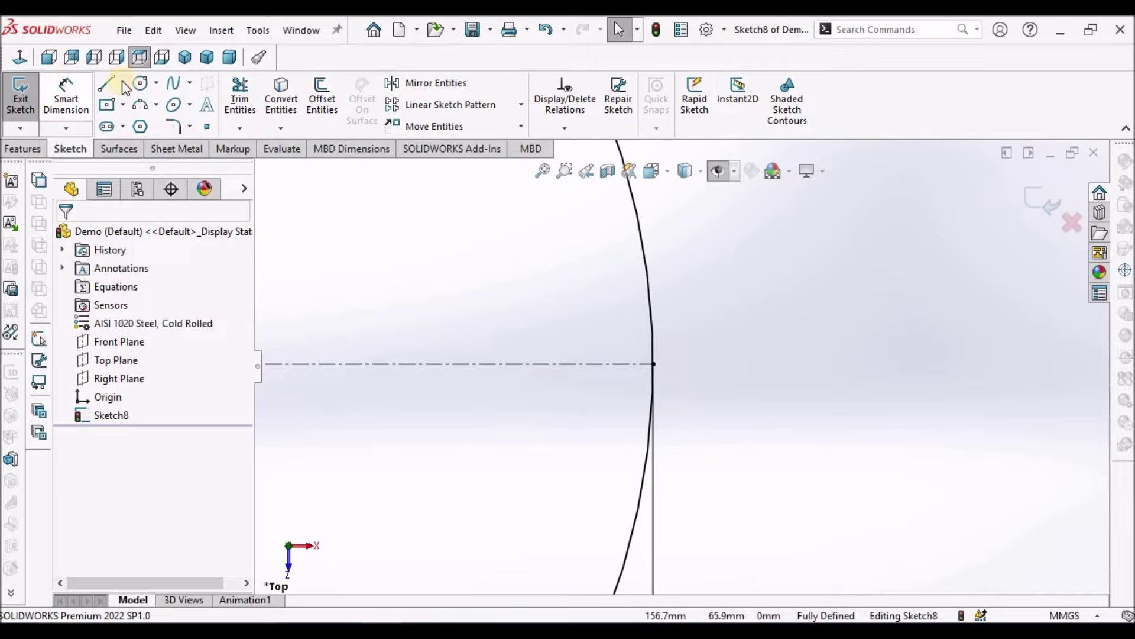
click(140, 83)
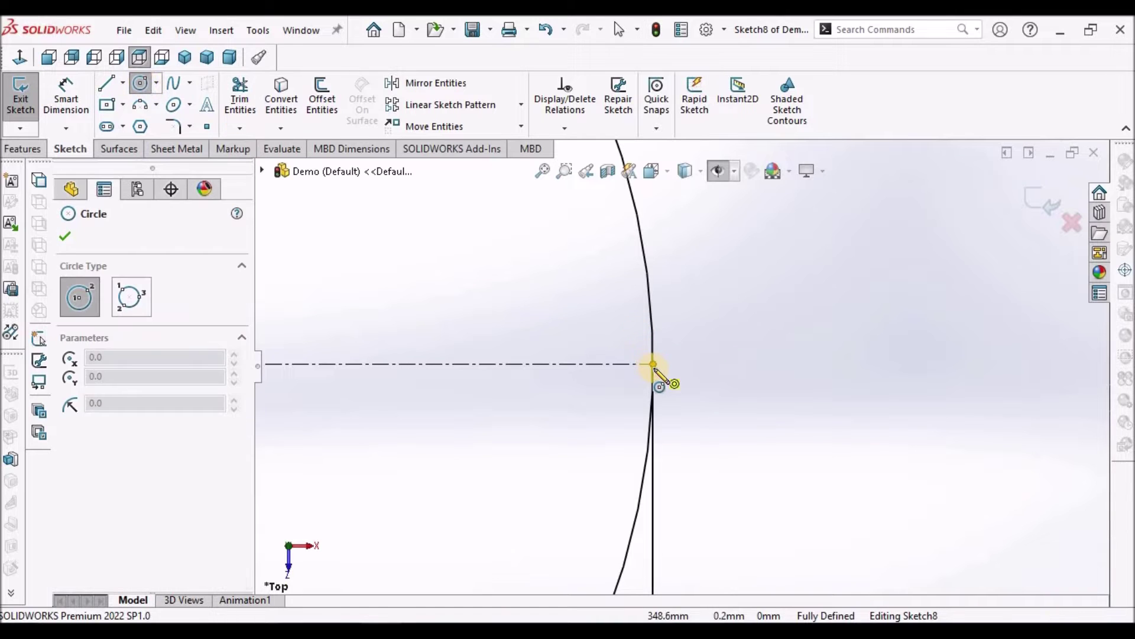
click(654, 364)
click(710, 342)
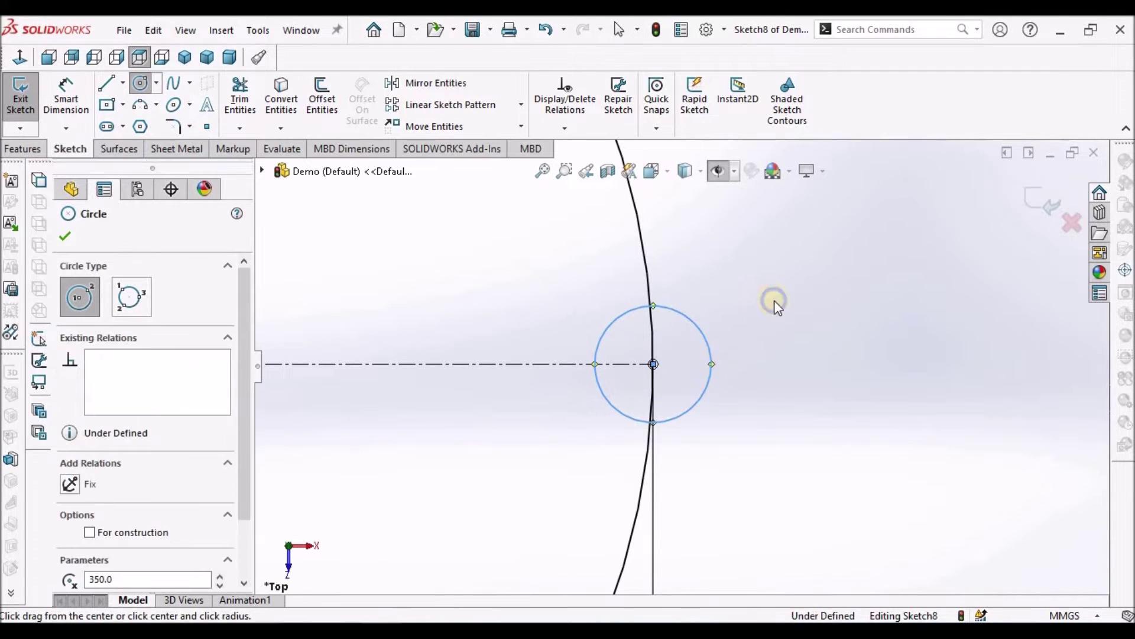
right_click(742, 302)
click(771, 302)
Dimension the small circle's diameter to 10 mm
click(66, 95)
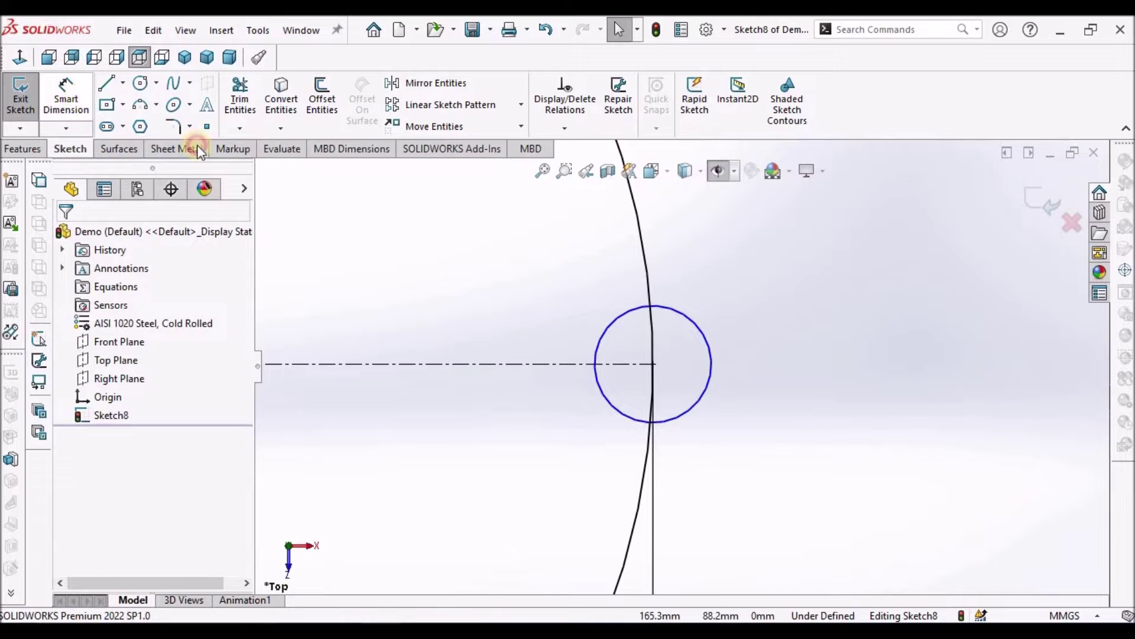
click(681, 421)
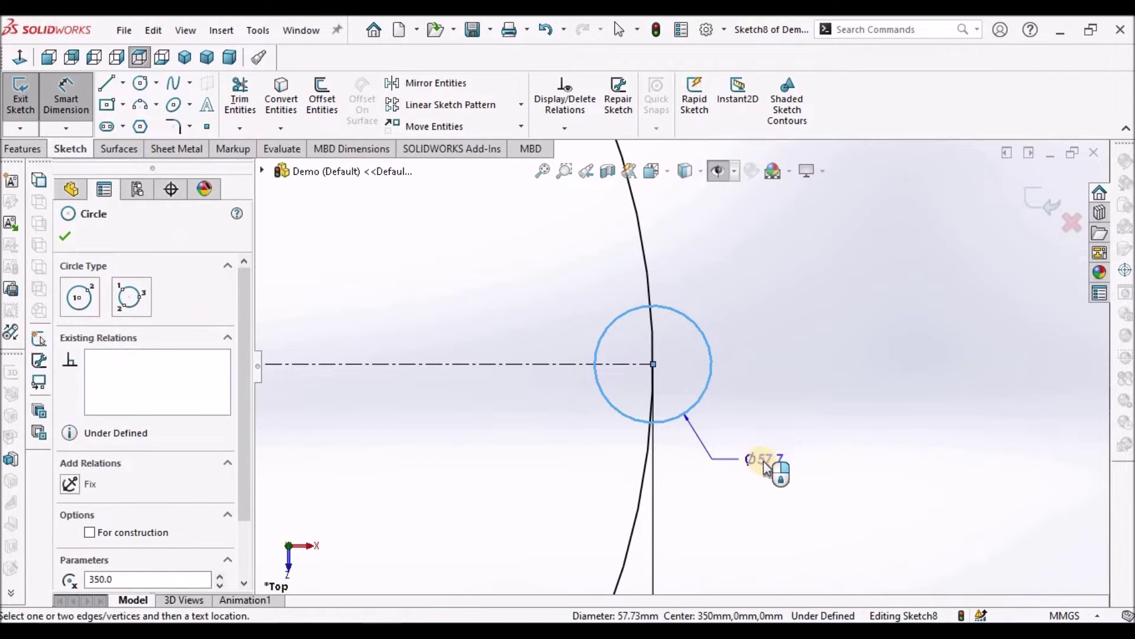
click(765, 465)
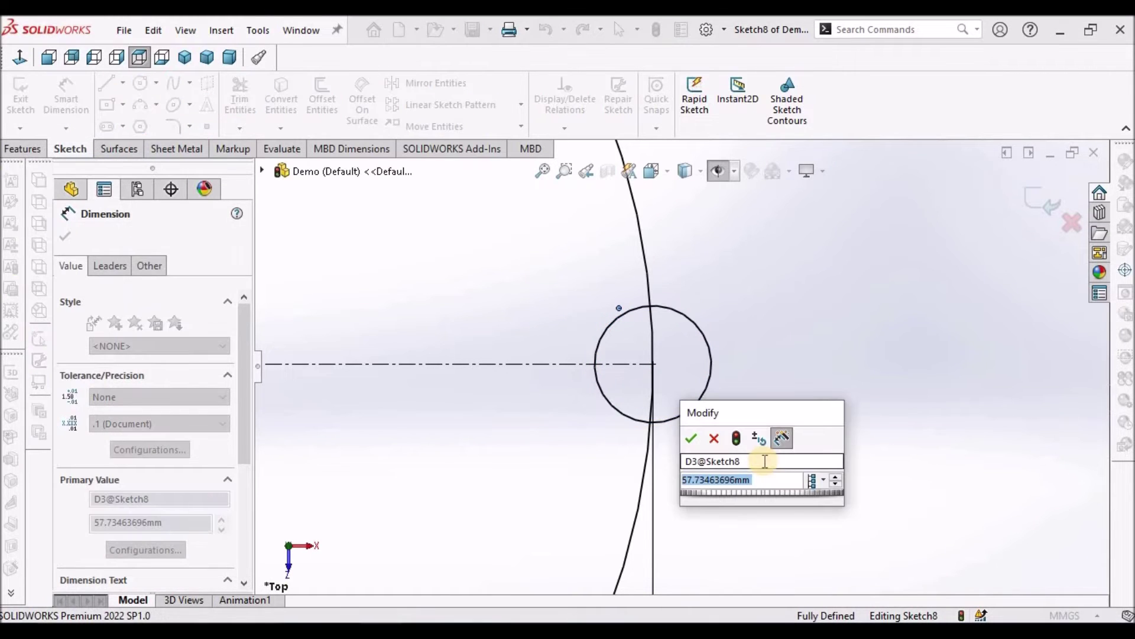
text(10)
key(Return)
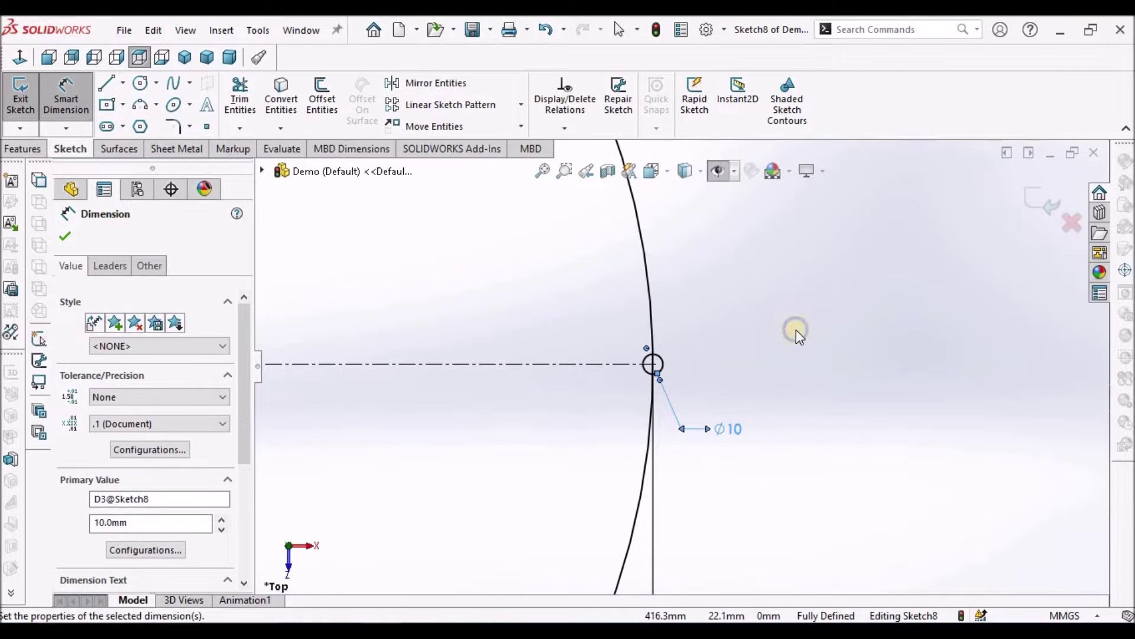
right_click(796, 333)
click(799, 371)
scroll(636, 418, down, 3)
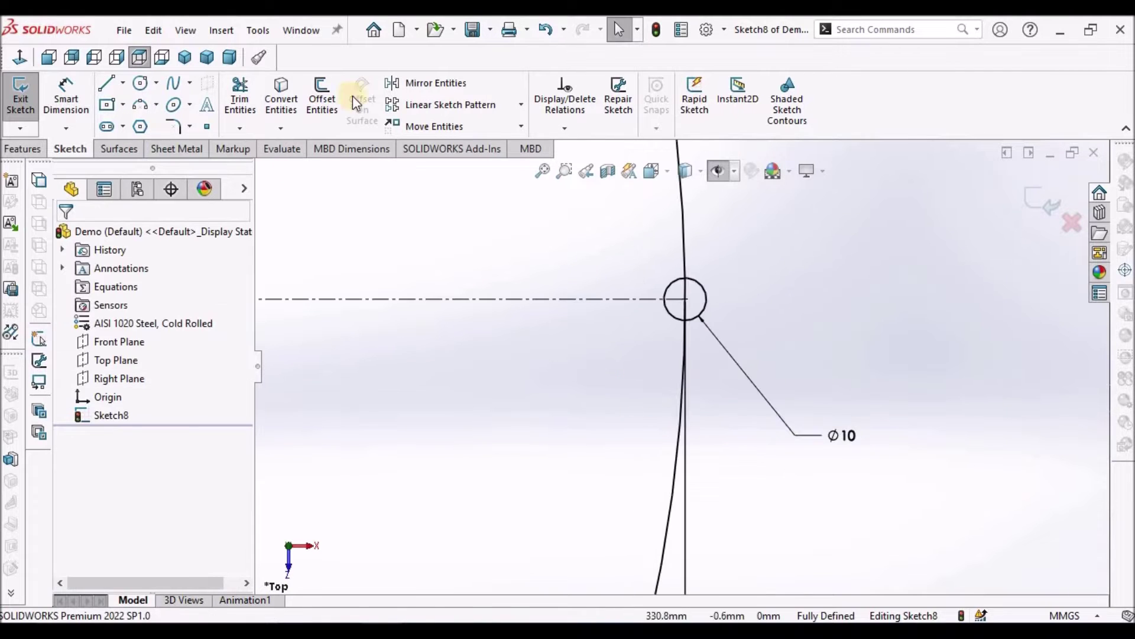
Trim away the big circle's arc lying inside the small circle
click(239, 100)
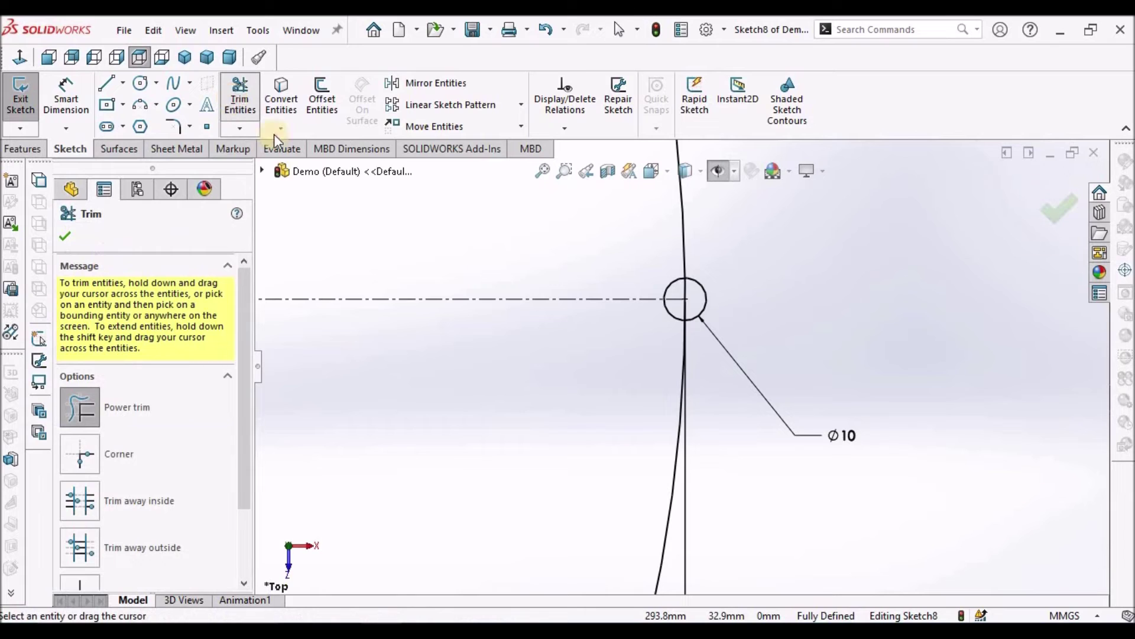
scroll(717, 279, down, 2)
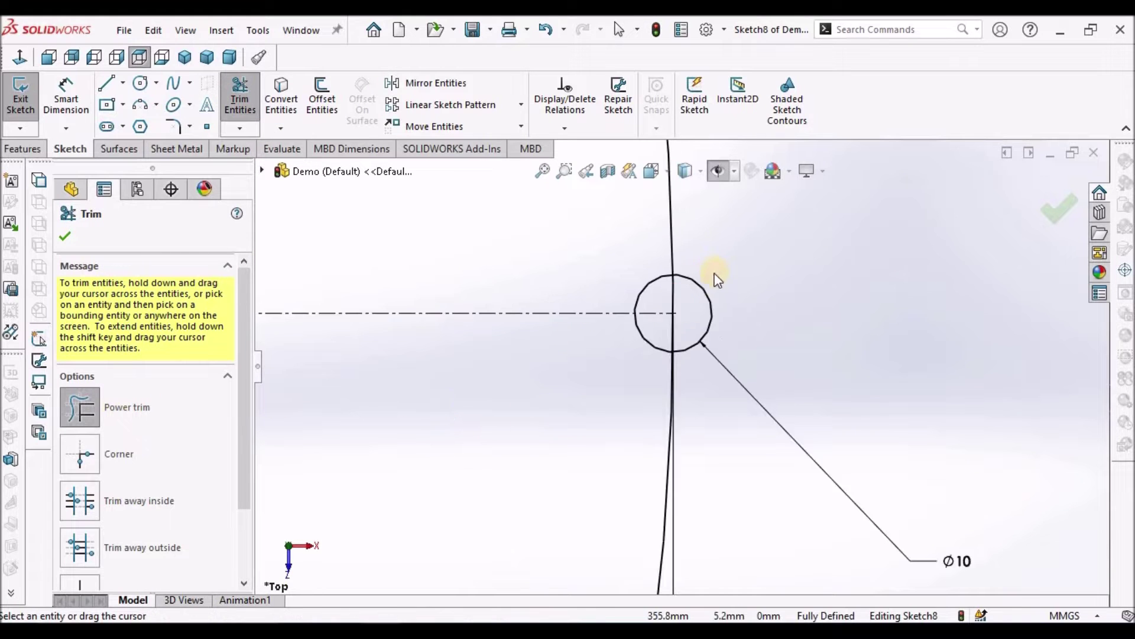
scroll(717, 279, down, 2)
drag(669, 322, 634, 317)
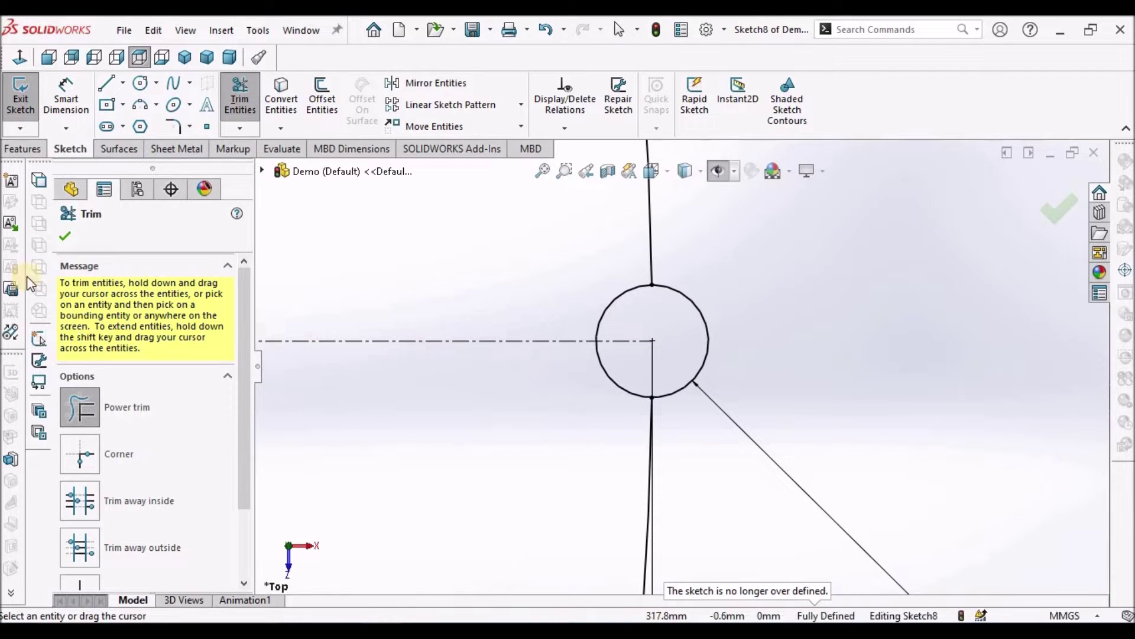
click(66, 237)
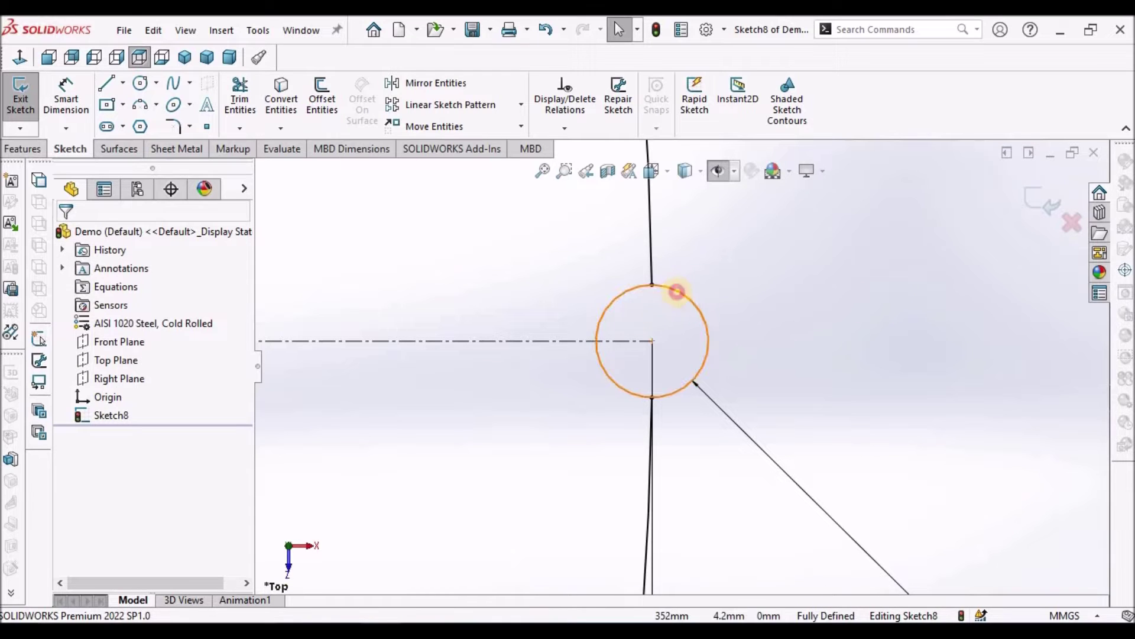
Set the small 10 mm circle to construction geometry
click(676, 291)
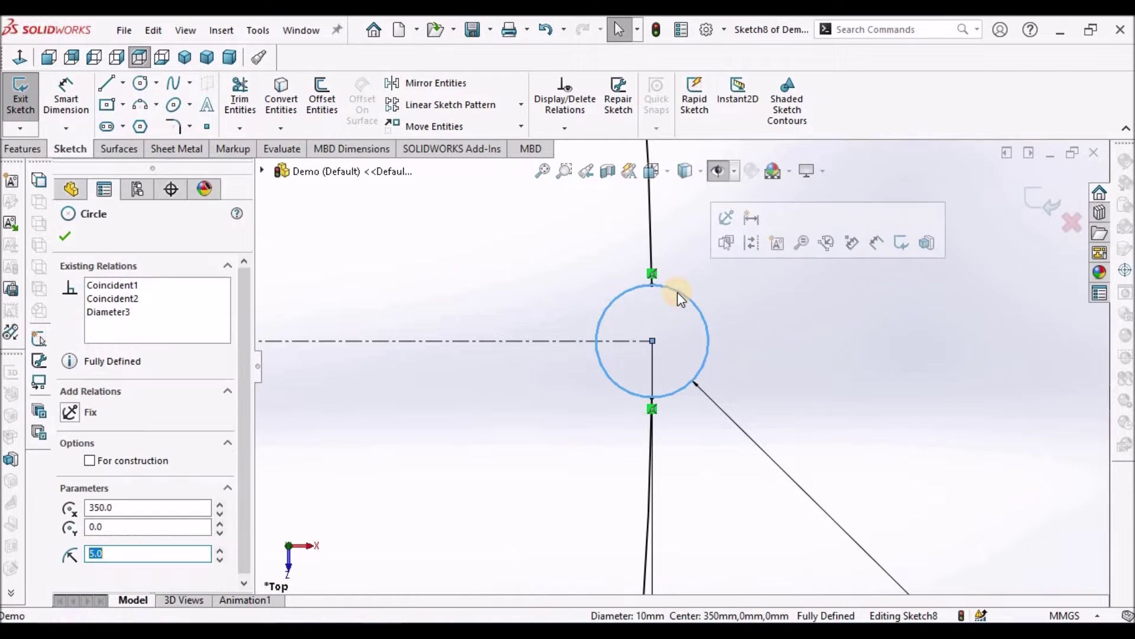
click(90, 460)
click(68, 238)
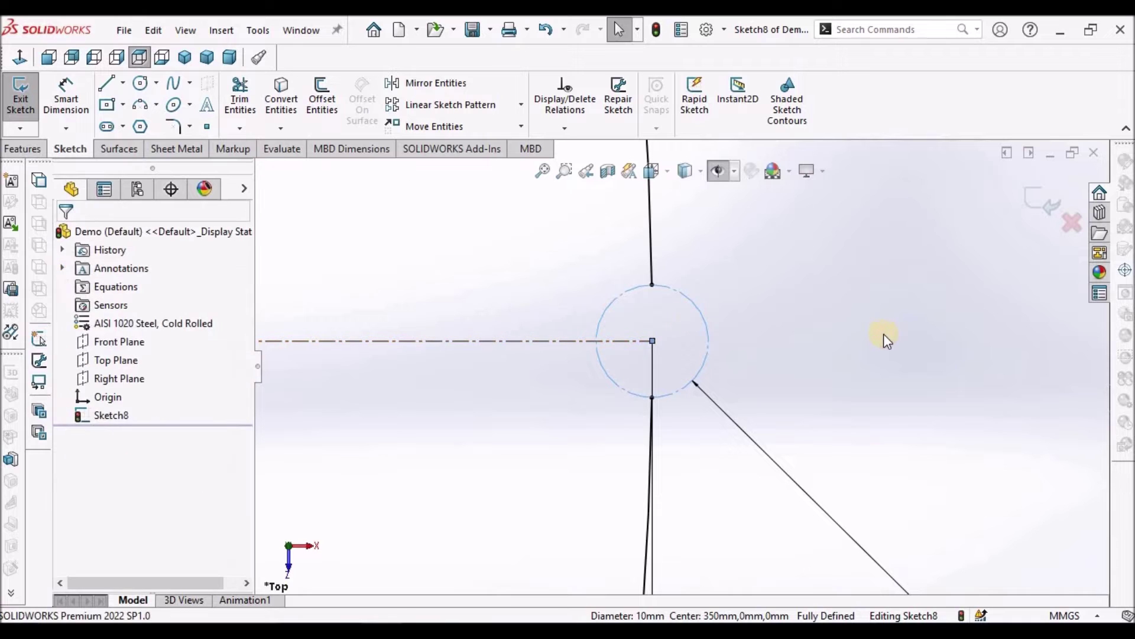
key(f)
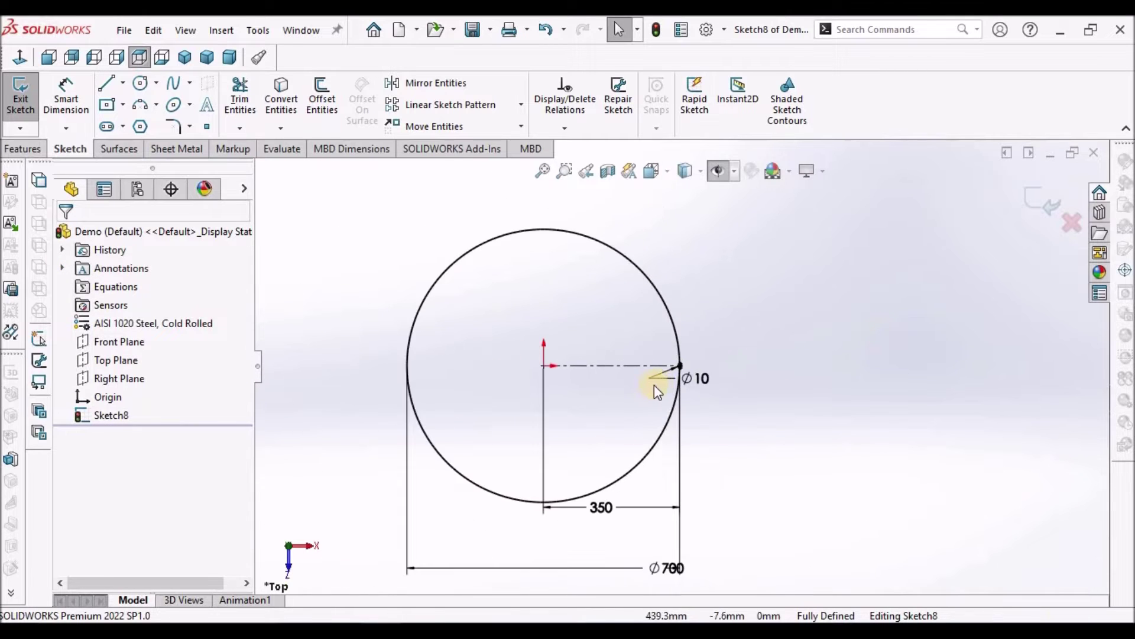
scroll(703, 355, down, 5)
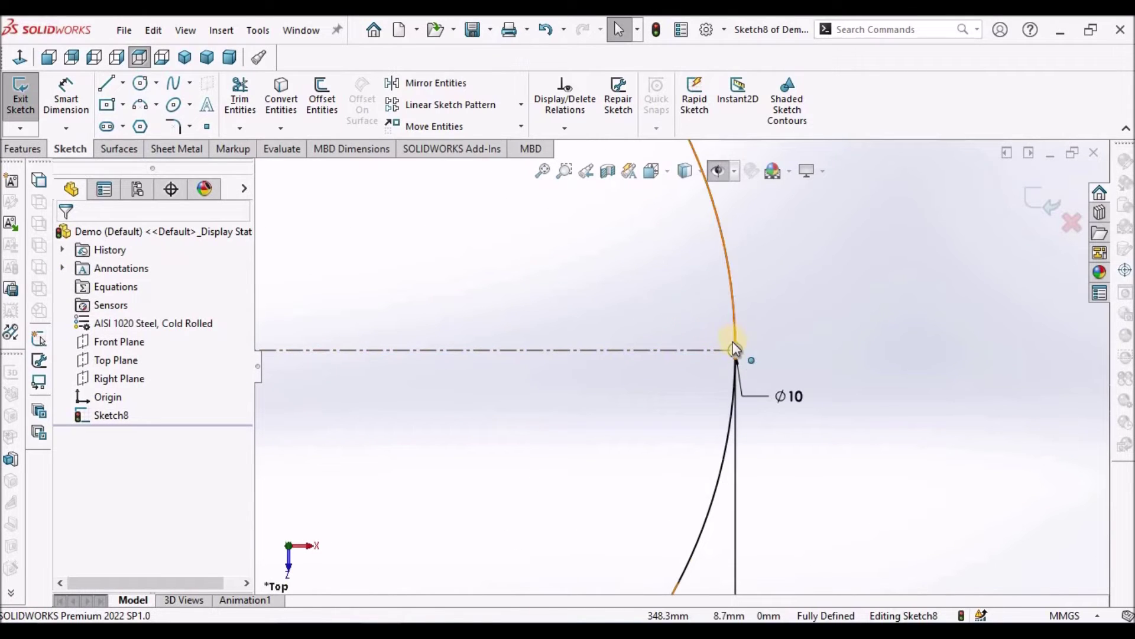
scroll(743, 367, down, 3)
scroll(769, 390, up, 8)
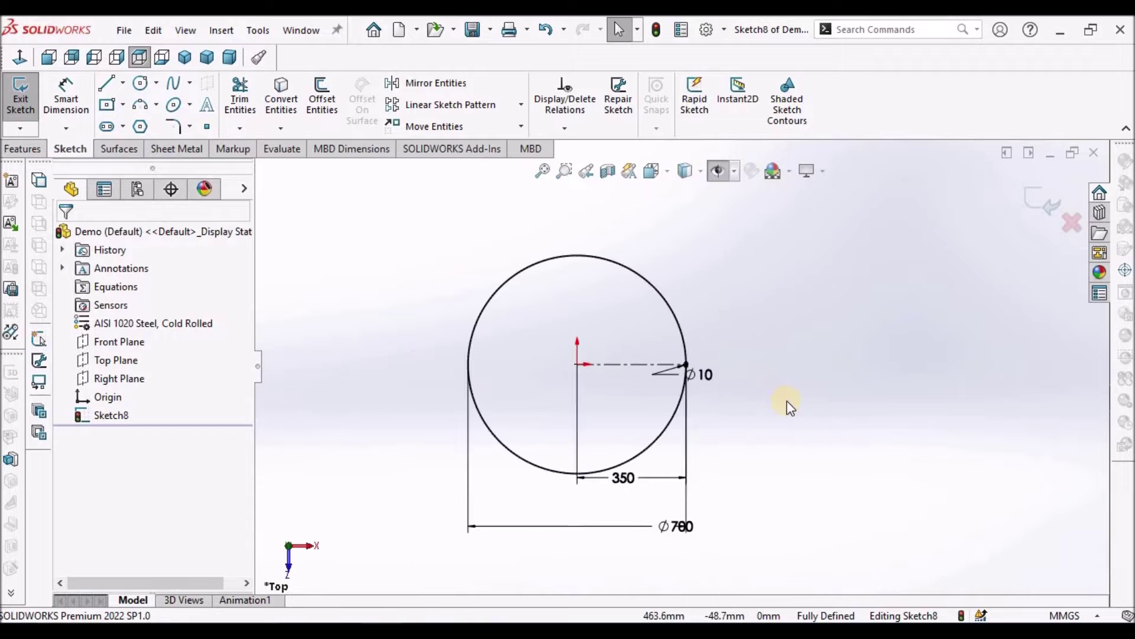
Create a Base Flange from the gapped Ø700 sketch with a 500 mm depth
click(171, 148)
click(33, 97)
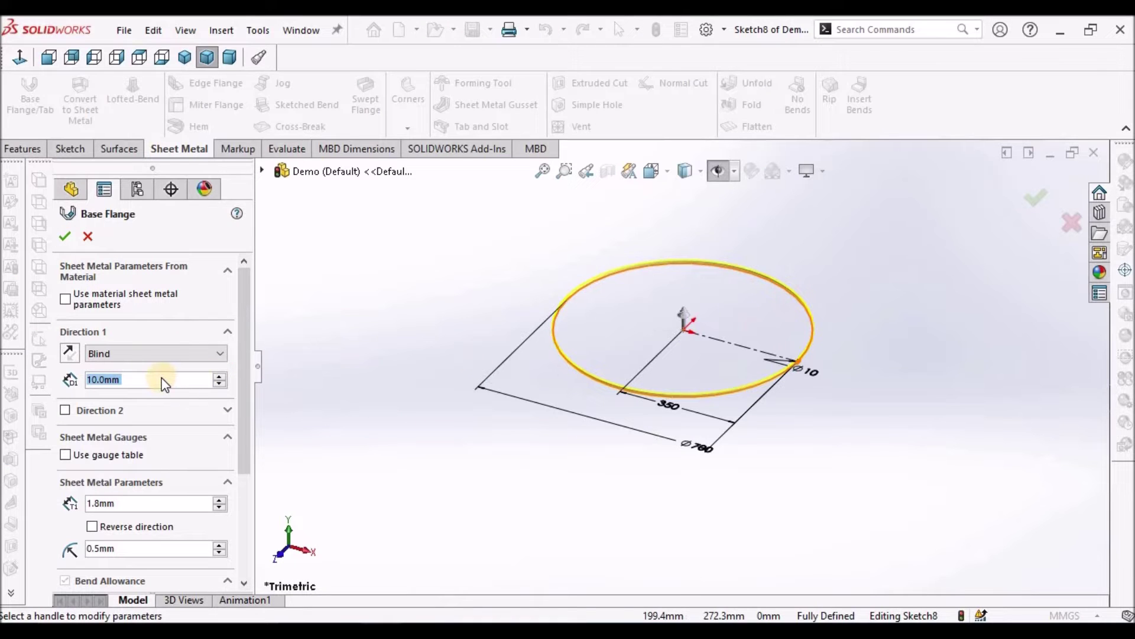
text(500)
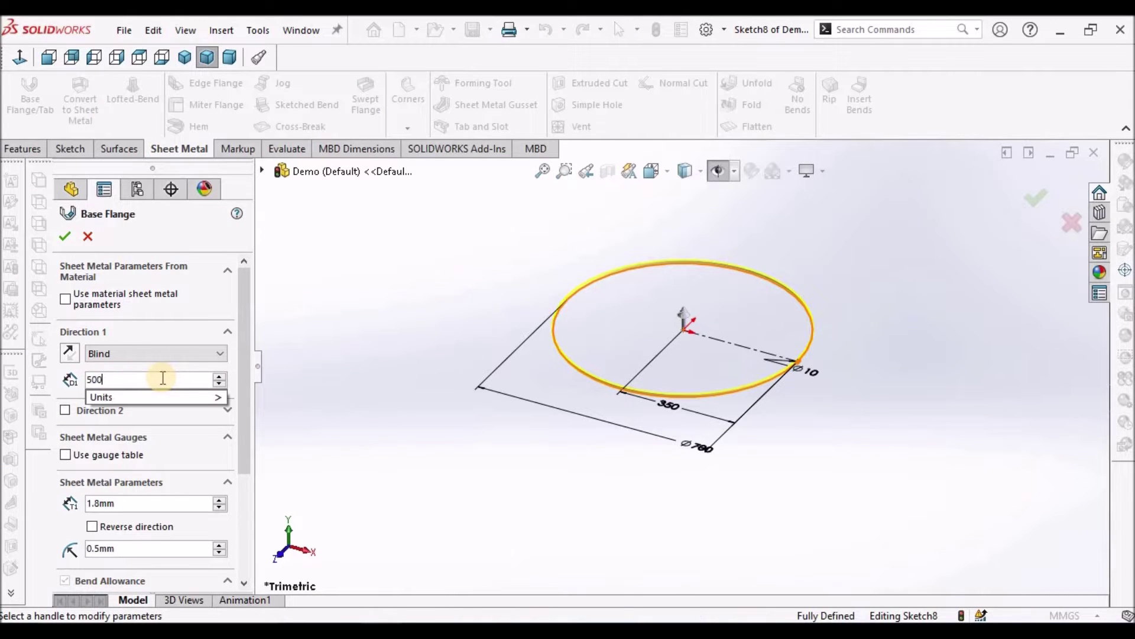
key(Return)
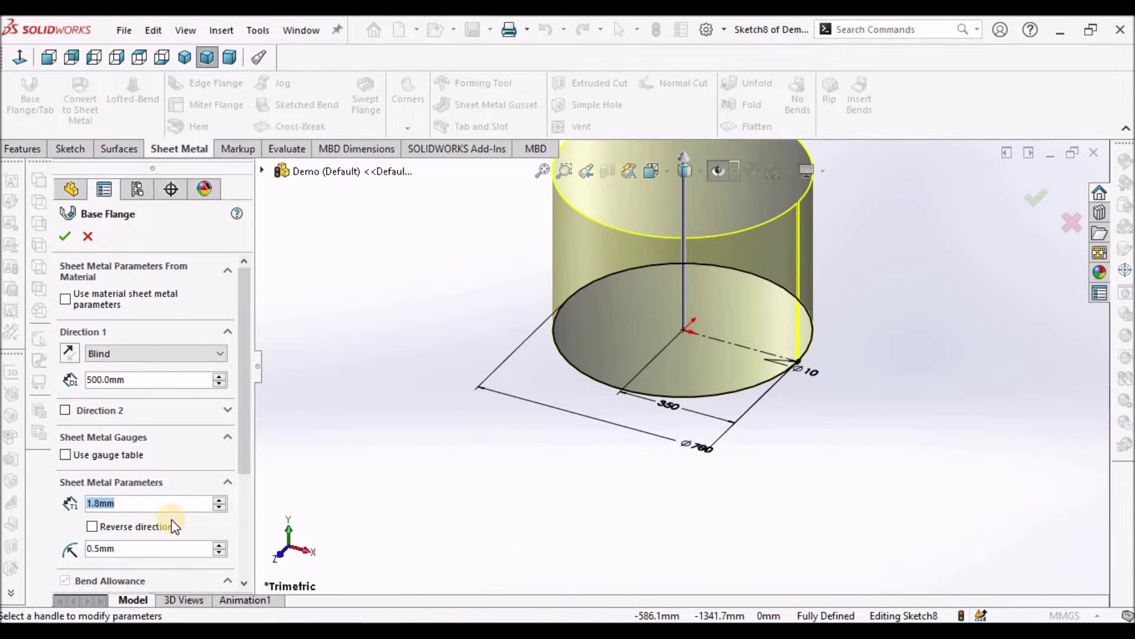
click(65, 236)
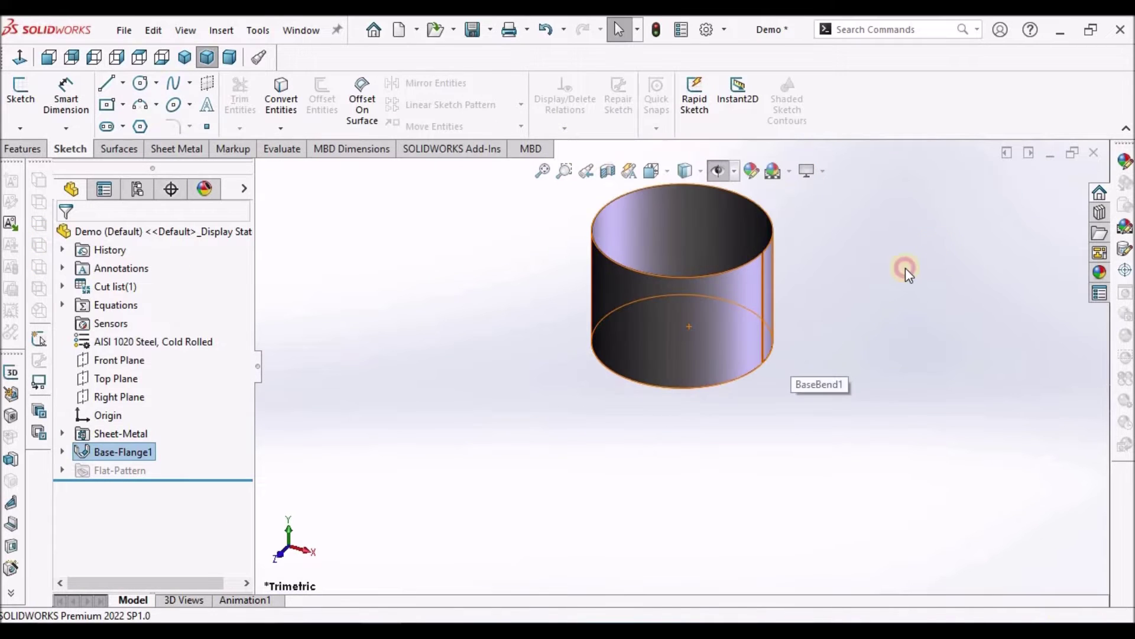
middle_drag(899, 266, 732, 246)
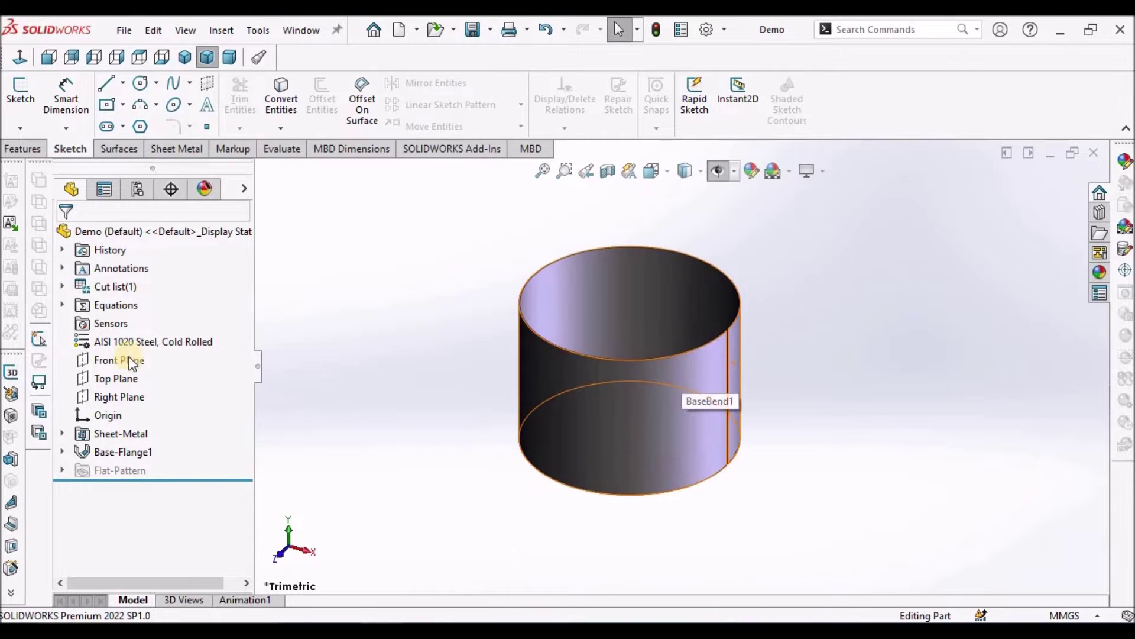
Start a sketch on the Front Plane and draw a hole circle near the tube's bottom
click(113, 362)
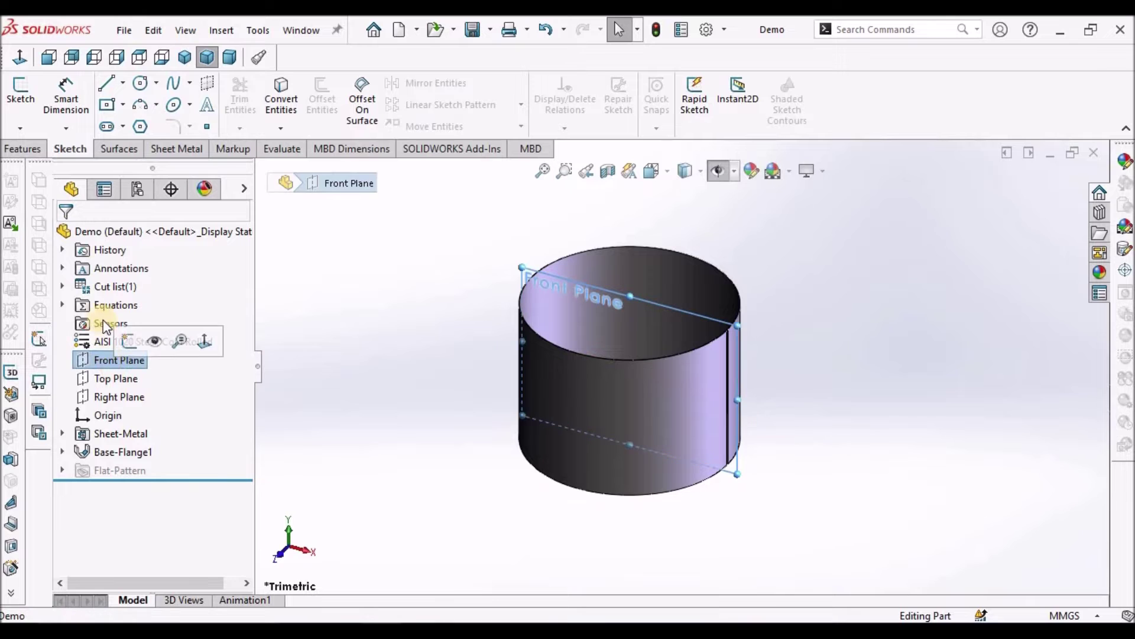
click(21, 94)
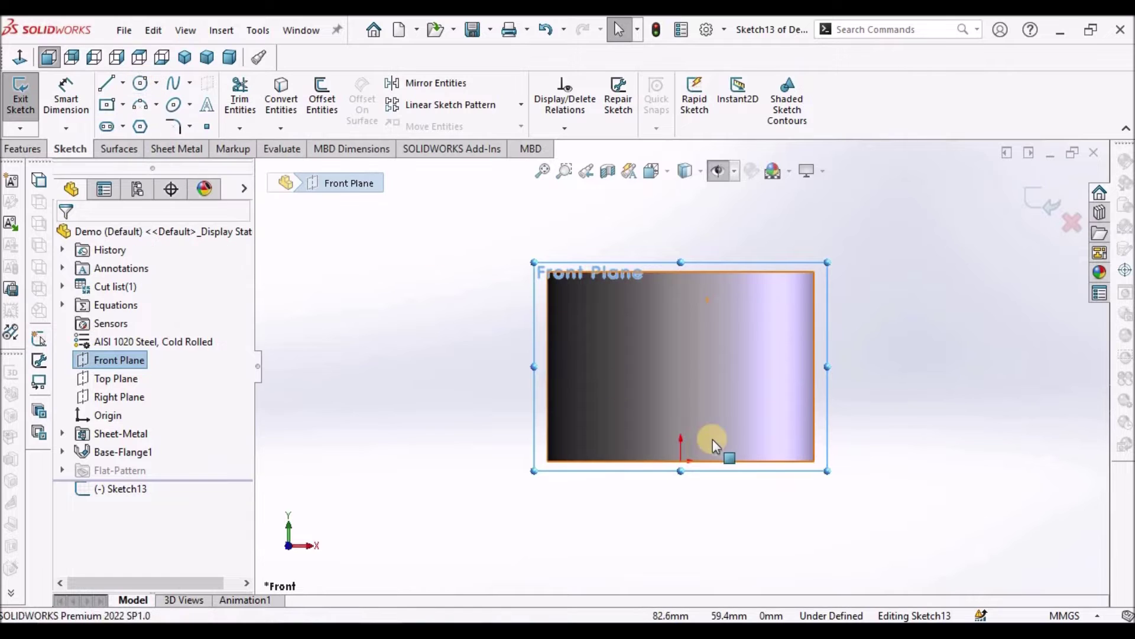
scroll(712, 439, down, 2)
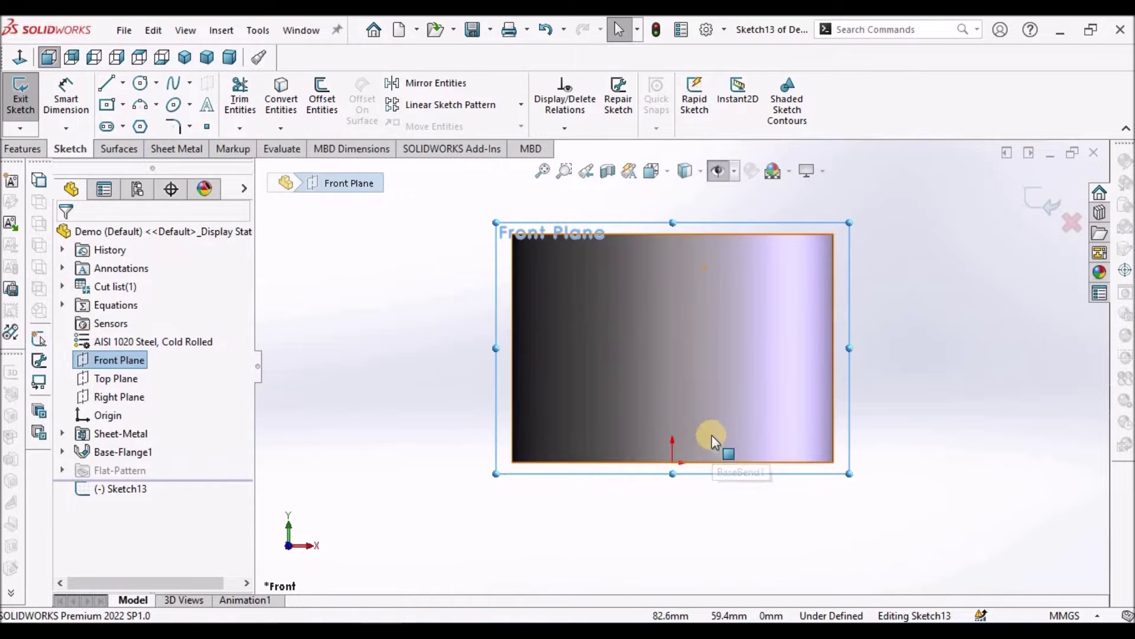
click(138, 87)
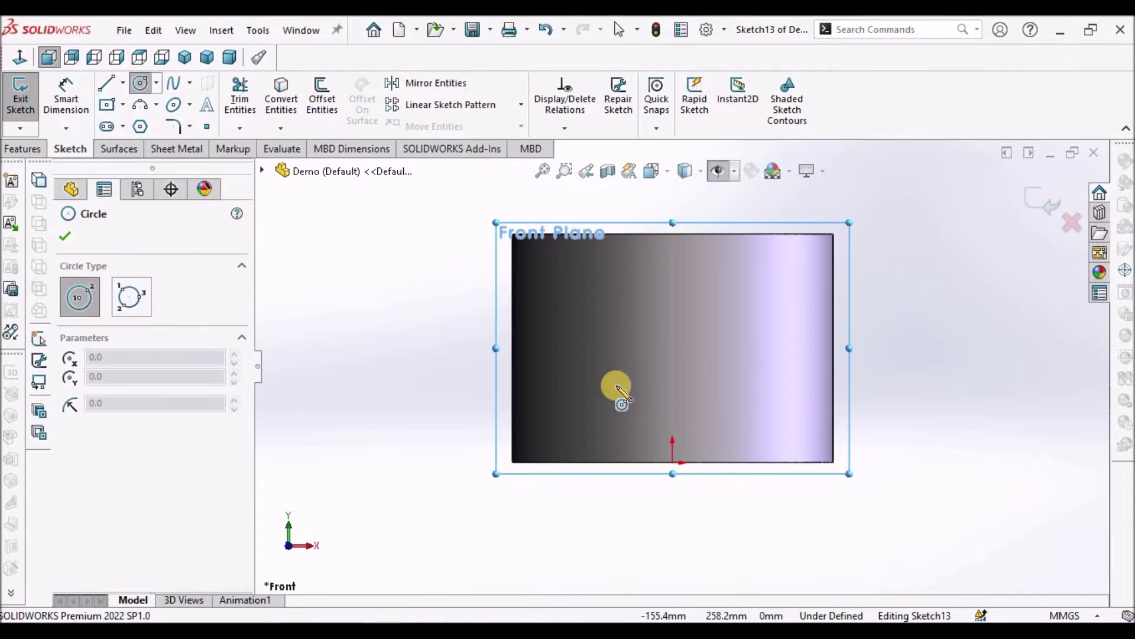
click(674, 425)
click(680, 411)
right_click(448, 352)
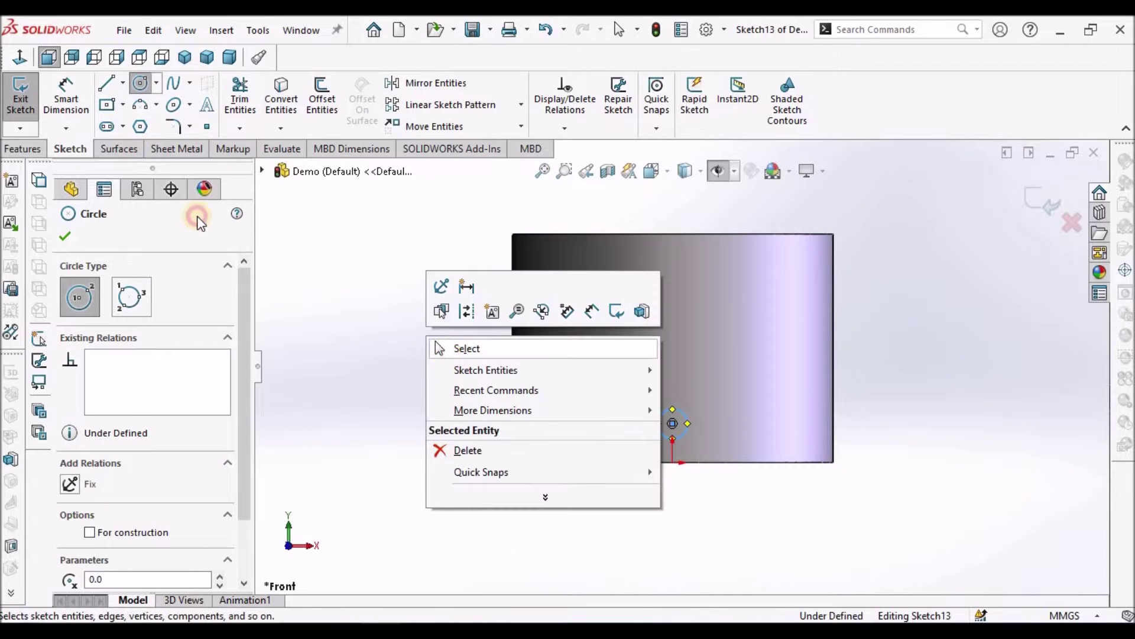
Dimension the circle's centre 80 mm above the bottom edge and its diameter to 60 mm
click(66, 91)
scroll(927, 515, down, 2)
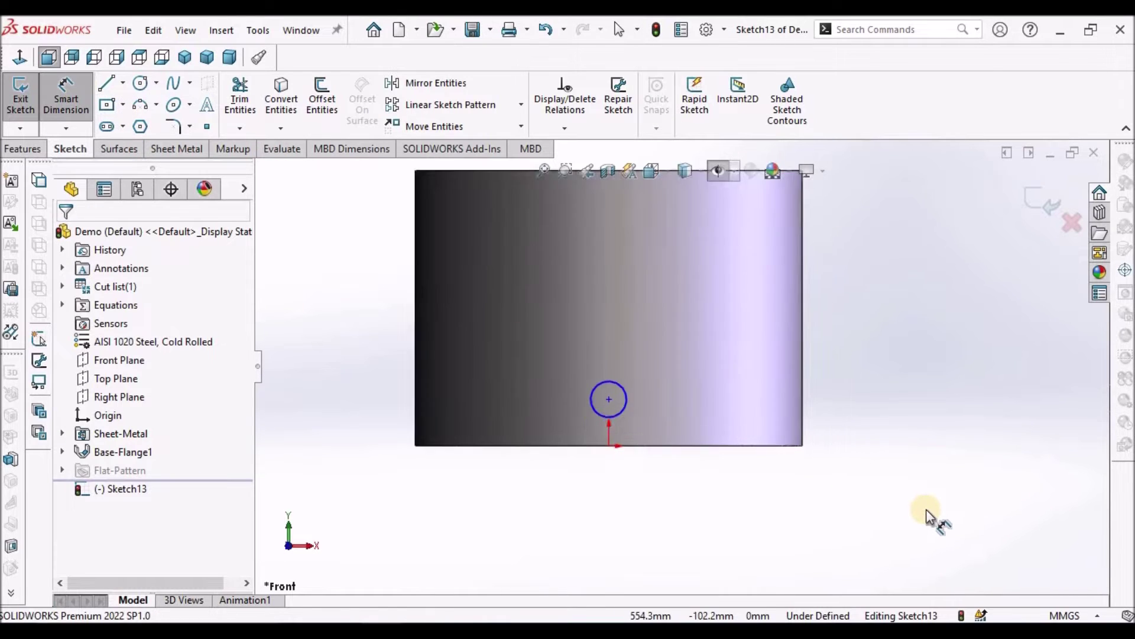
scroll(927, 515, down, 2)
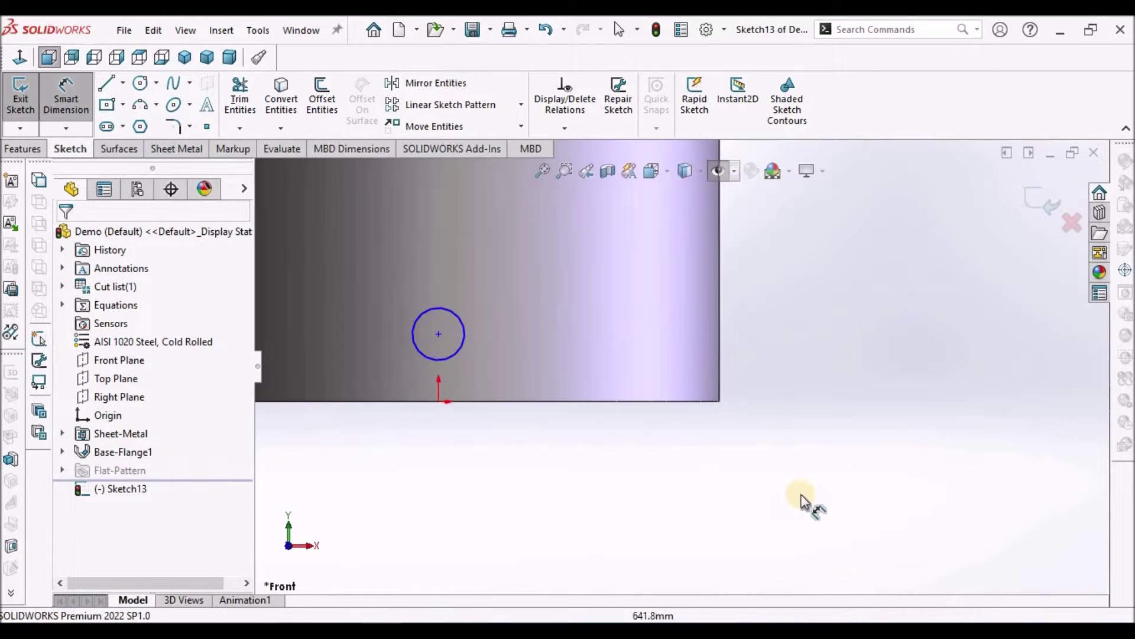
click(482, 404)
click(438, 333)
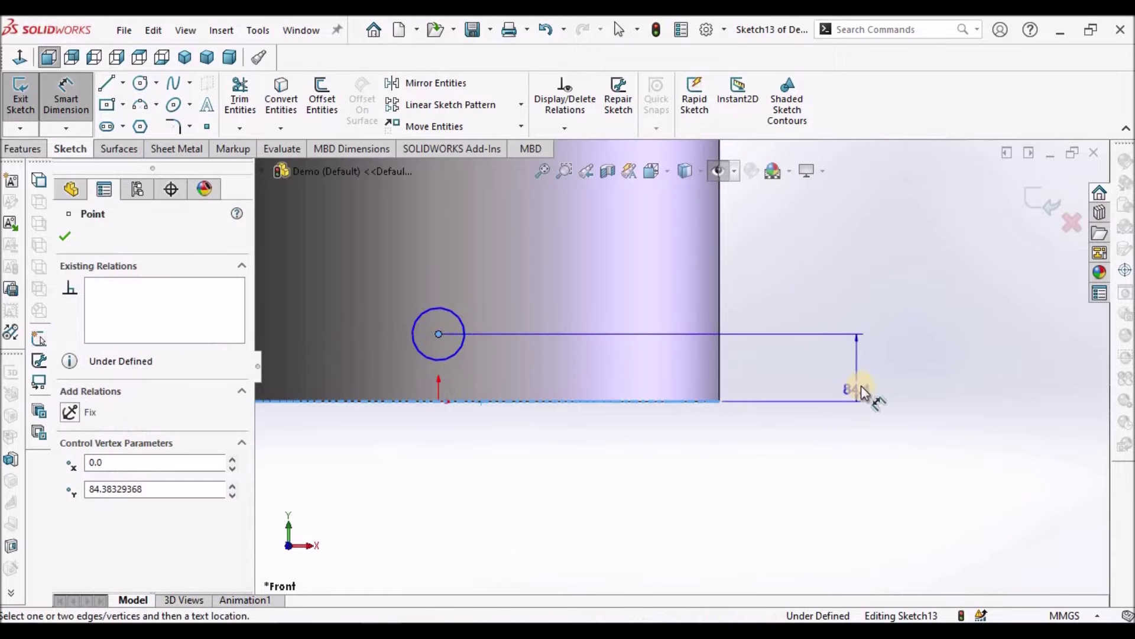
click(842, 375)
text(8)
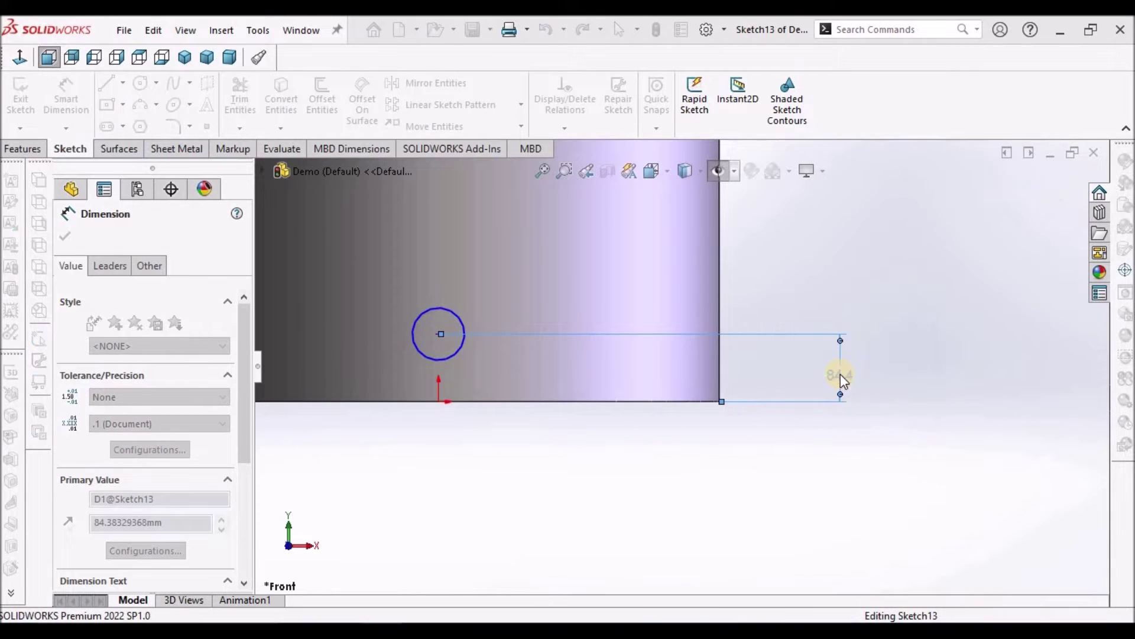
text(0)
key(Return)
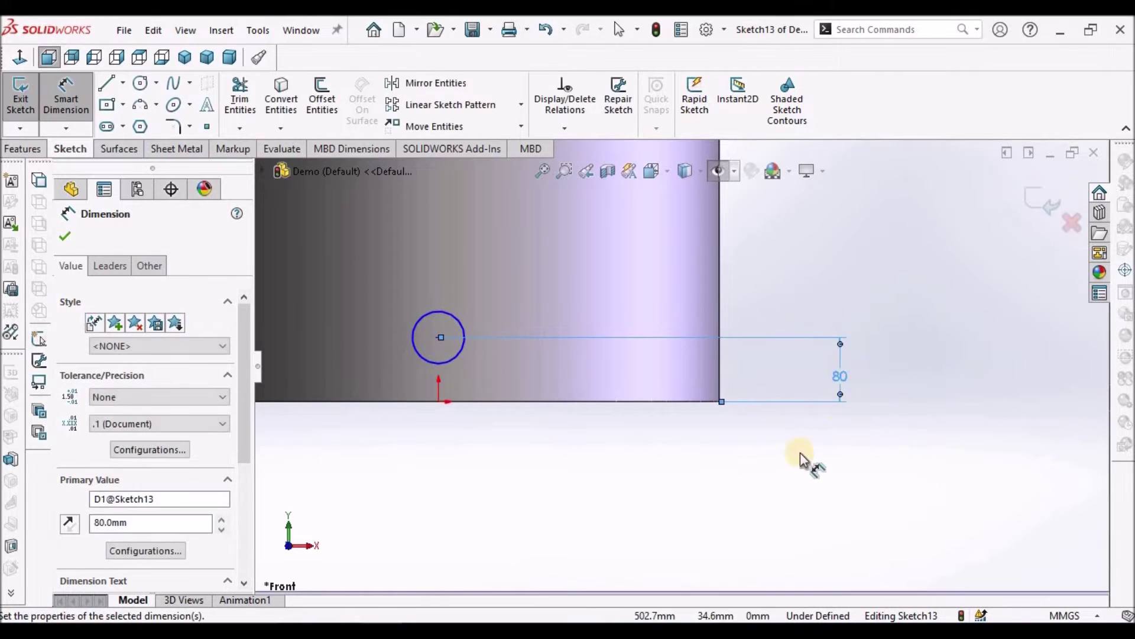
click(449, 312)
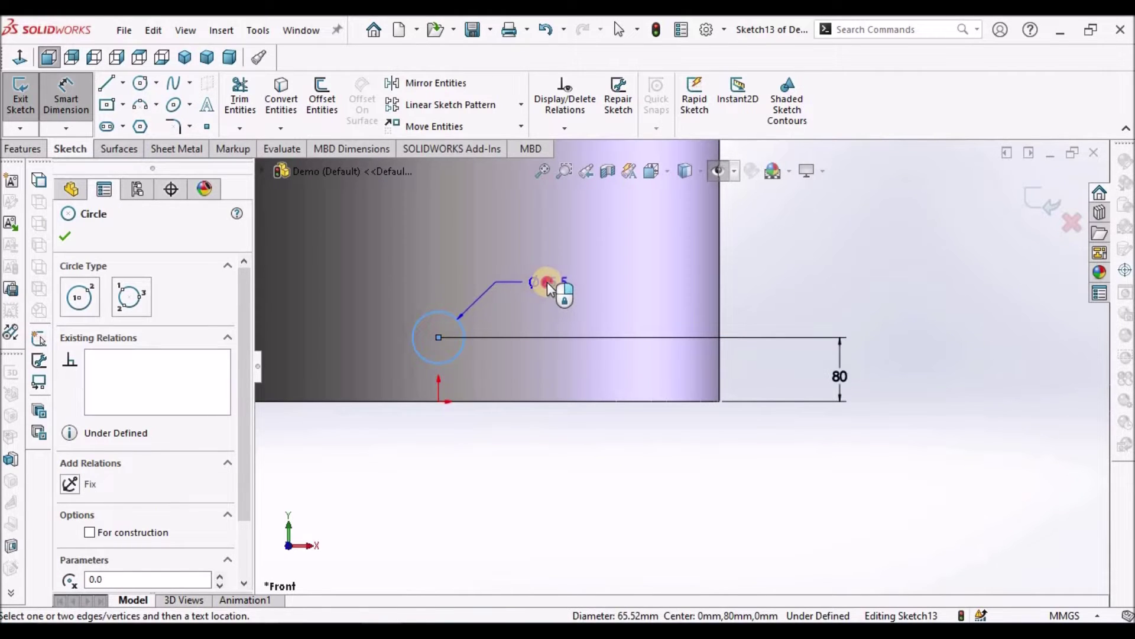
click(547, 283)
text(60)
key(Return)
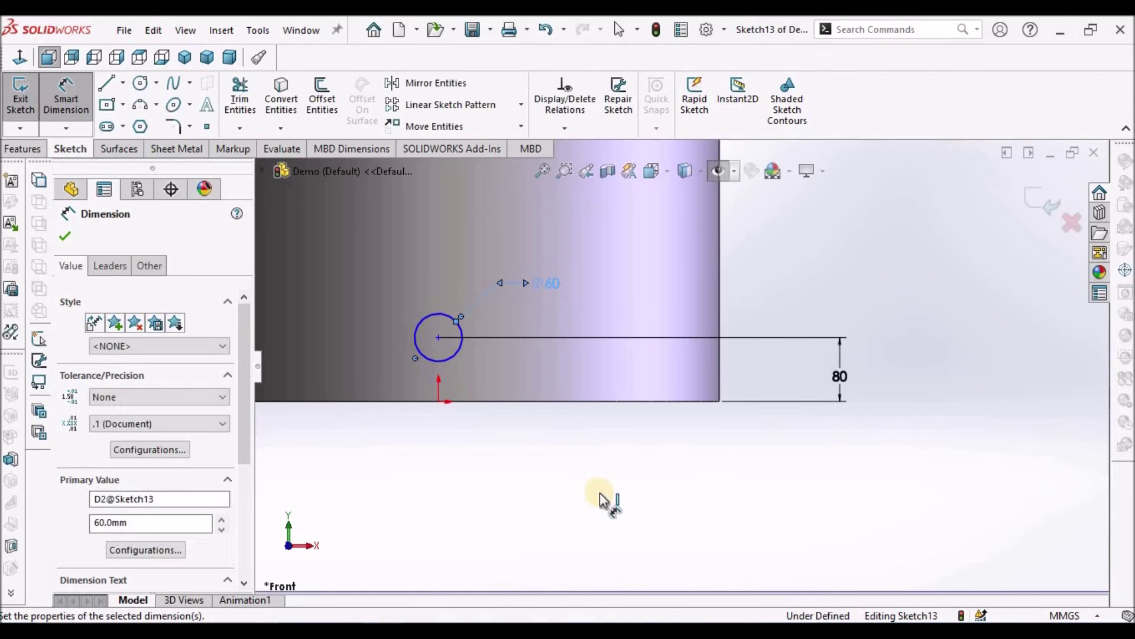
right_click(598, 495)
Add a Vertical relation between the origin and the hole-circle centre, then zoom out to the whole part
click(639, 537)
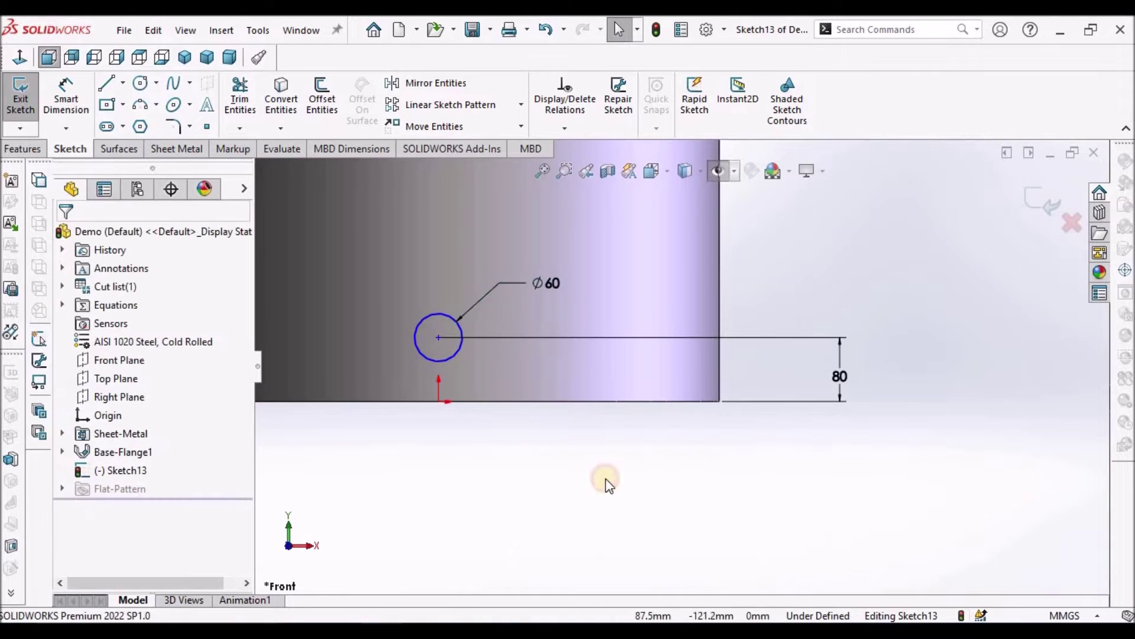
scroll(606, 478, up, 3)
scroll(551, 399, down, 2)
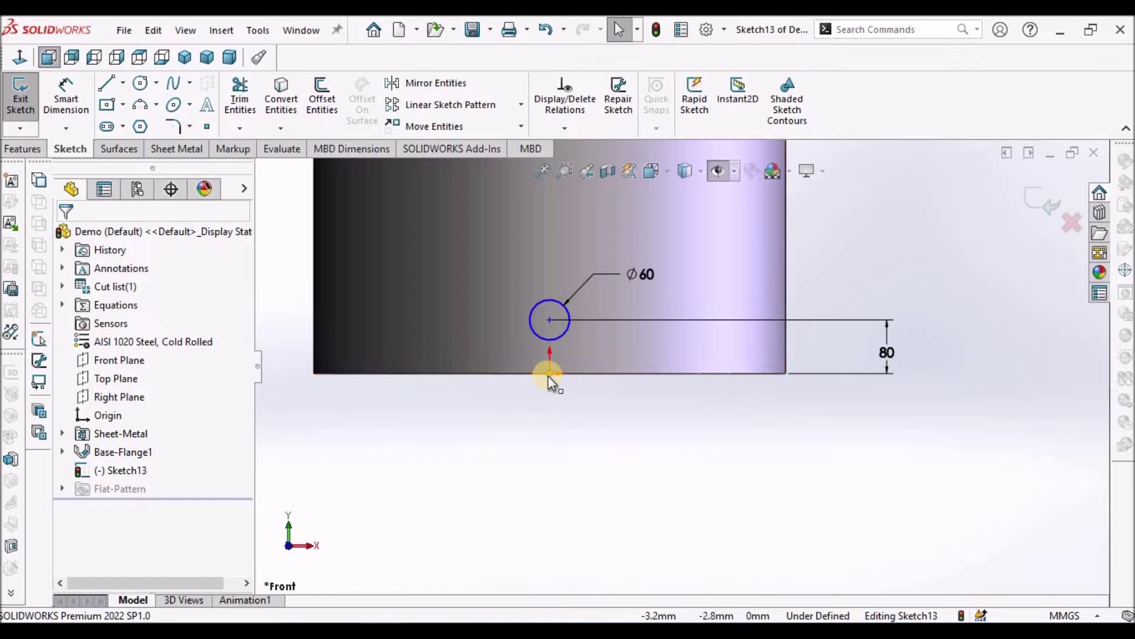
click(550, 372)
ctrl+click(551, 321)
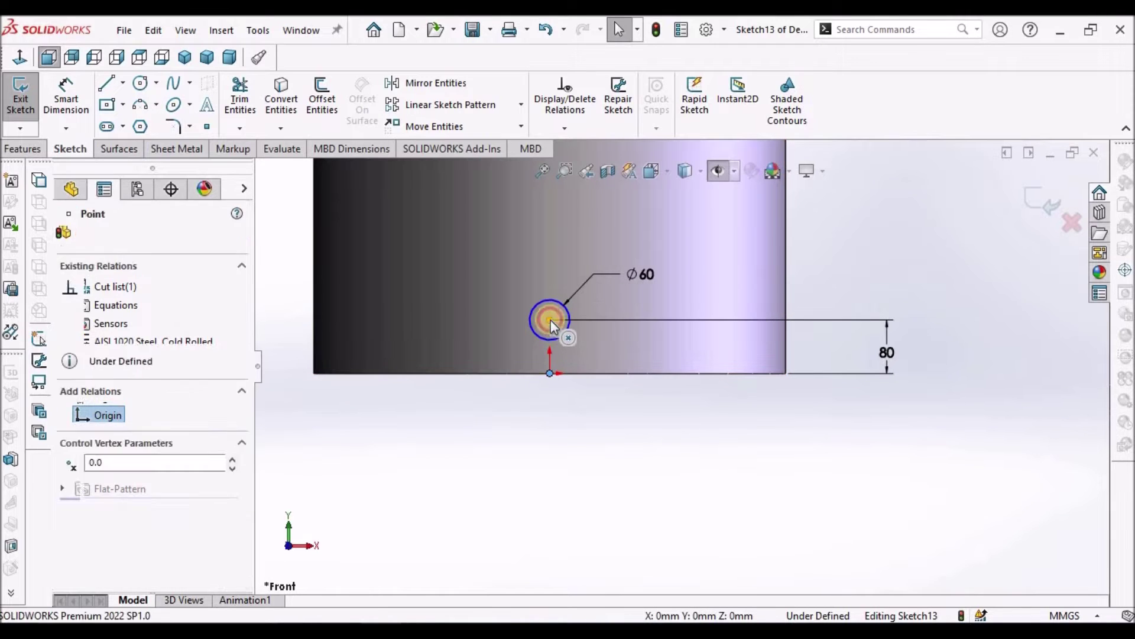
click(71, 523)
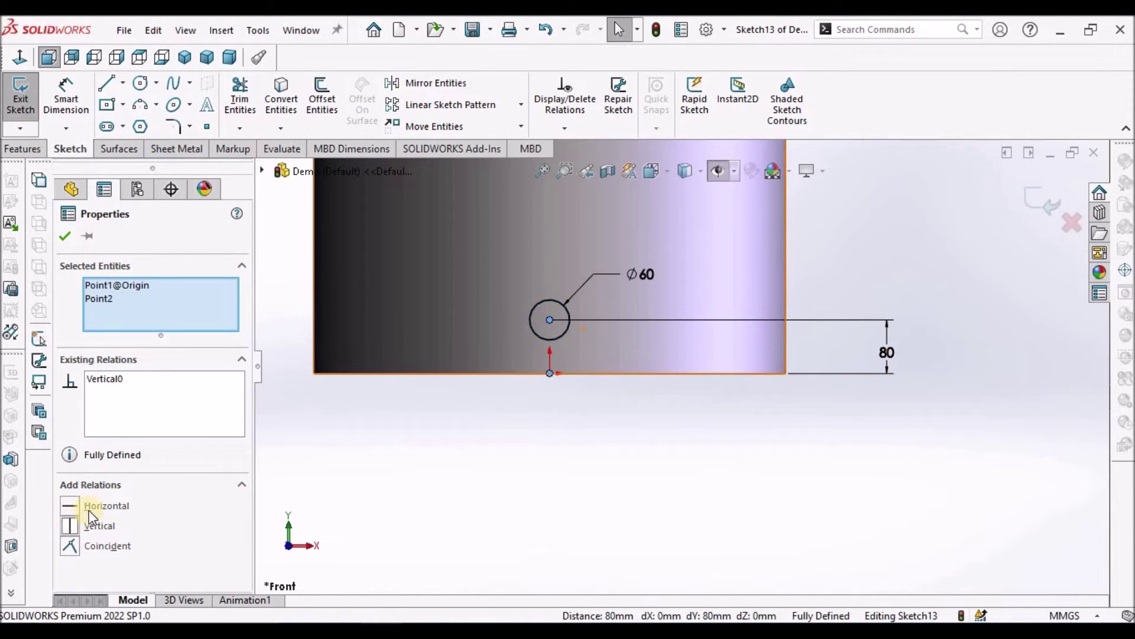
click(65, 235)
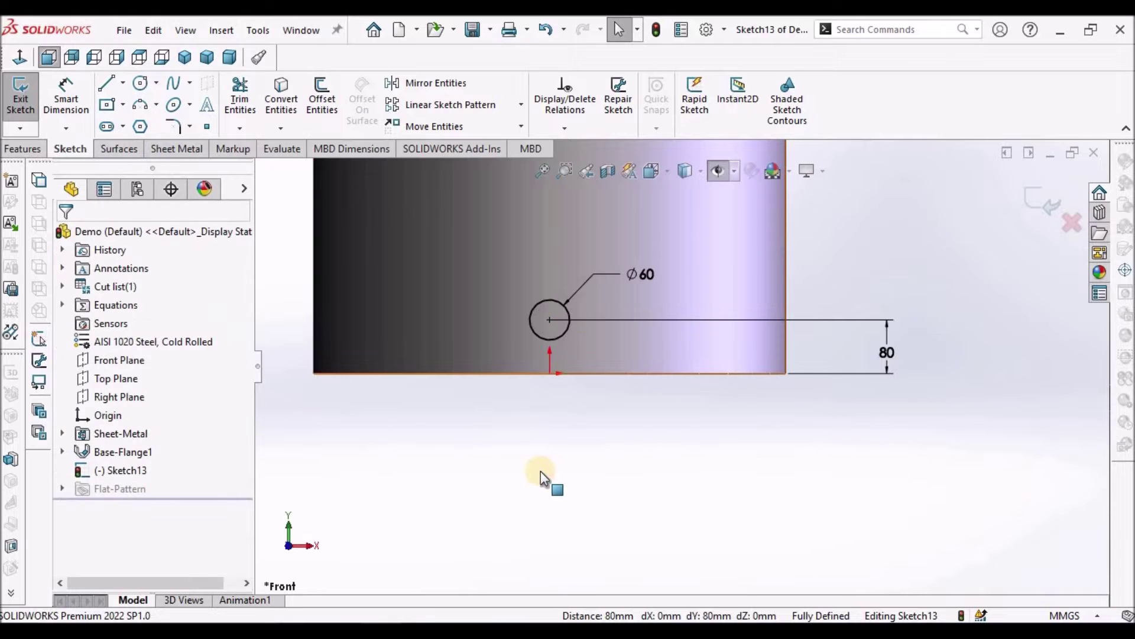
key(f)
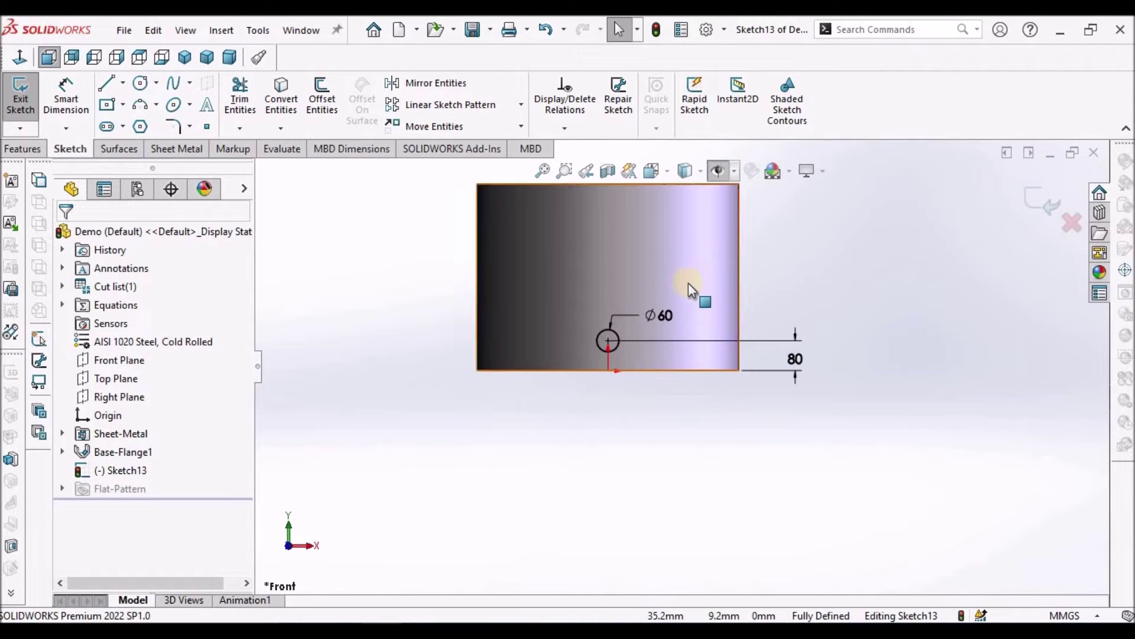
scroll(687, 286, down, 1)
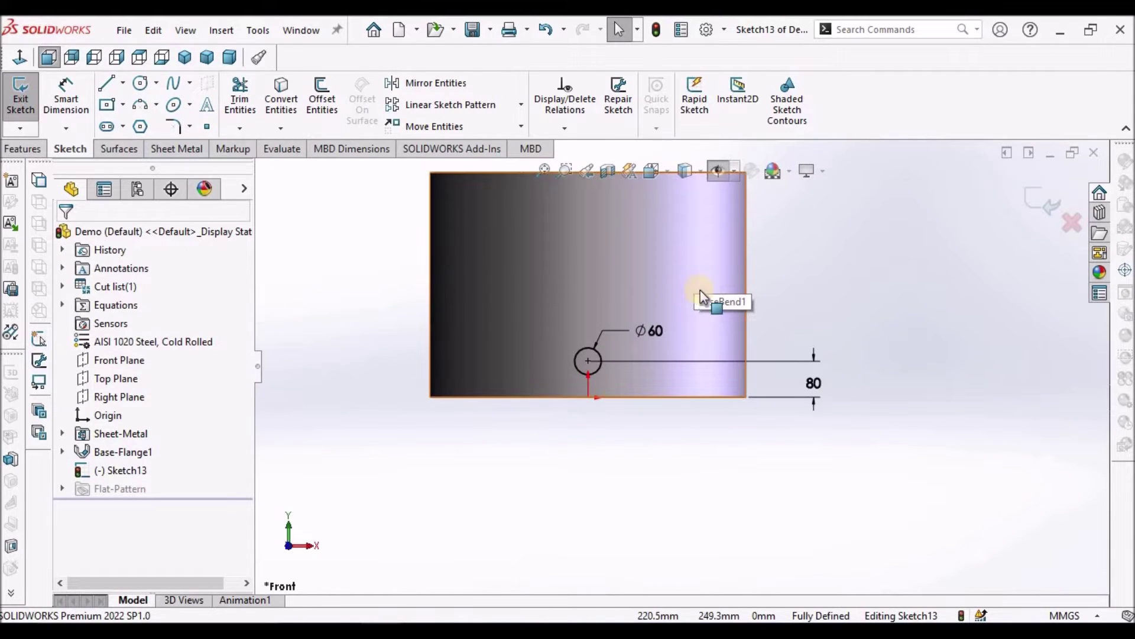
key(z)
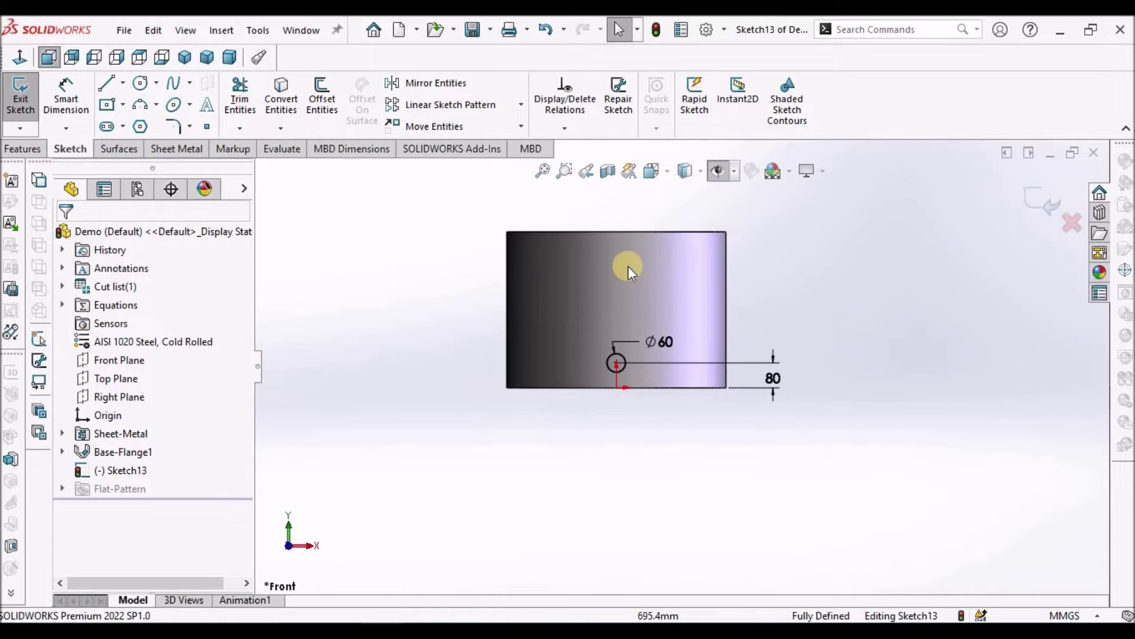
scroll(628, 264, down, 1)
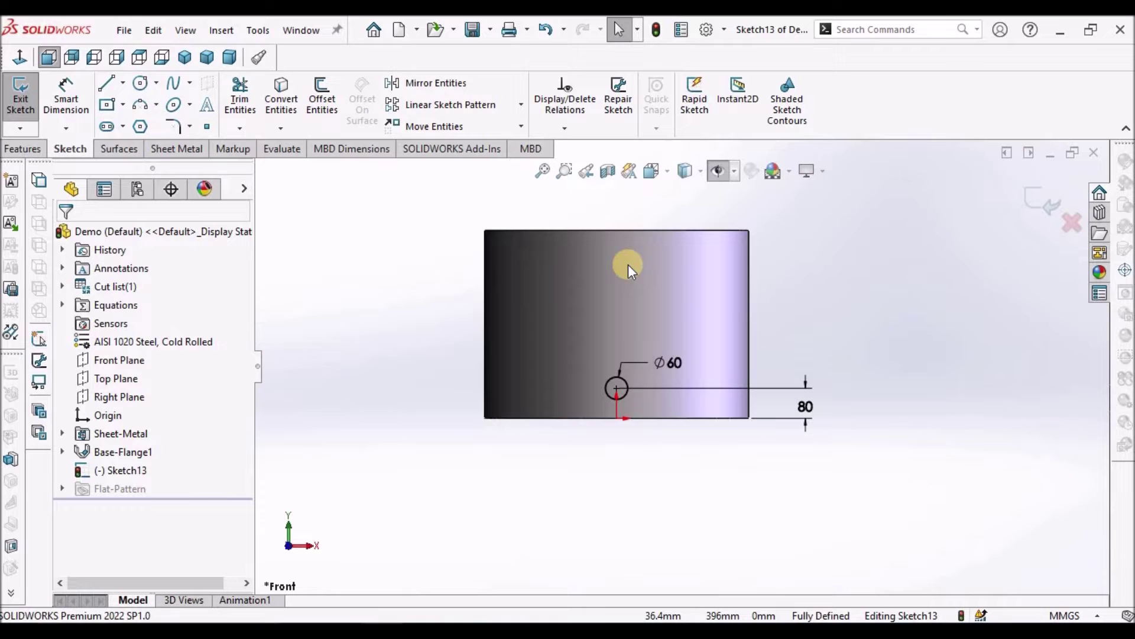
click(628, 264)
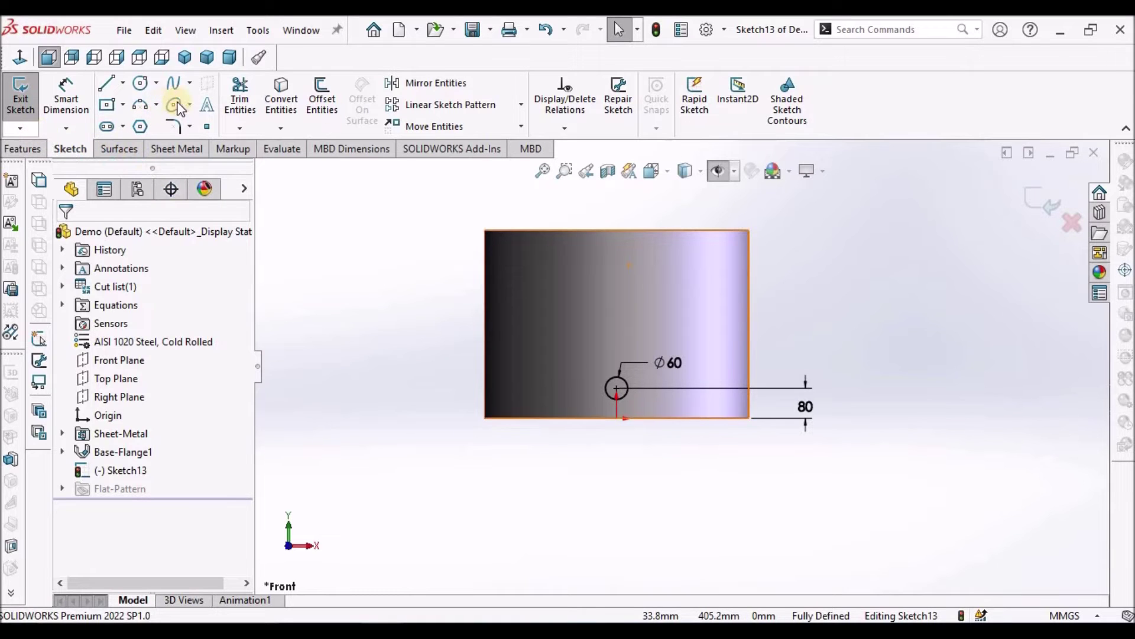
Start a linear sketch pattern of the hole circle with Direction 1 along the tube's right edge
click(522, 108)
click(523, 108)
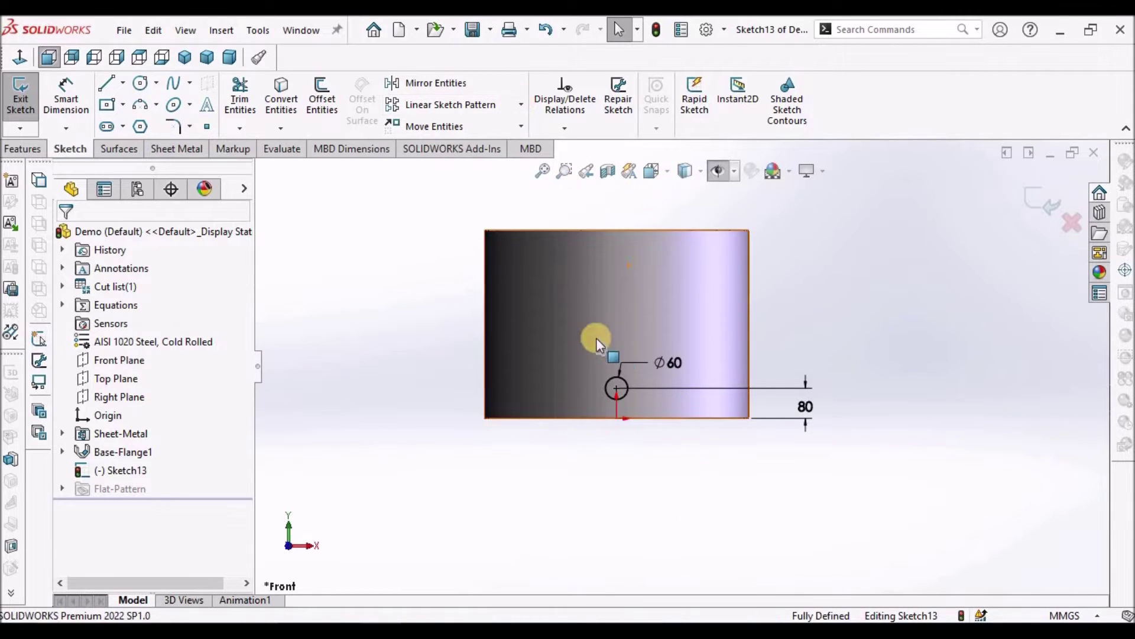
click(439, 105)
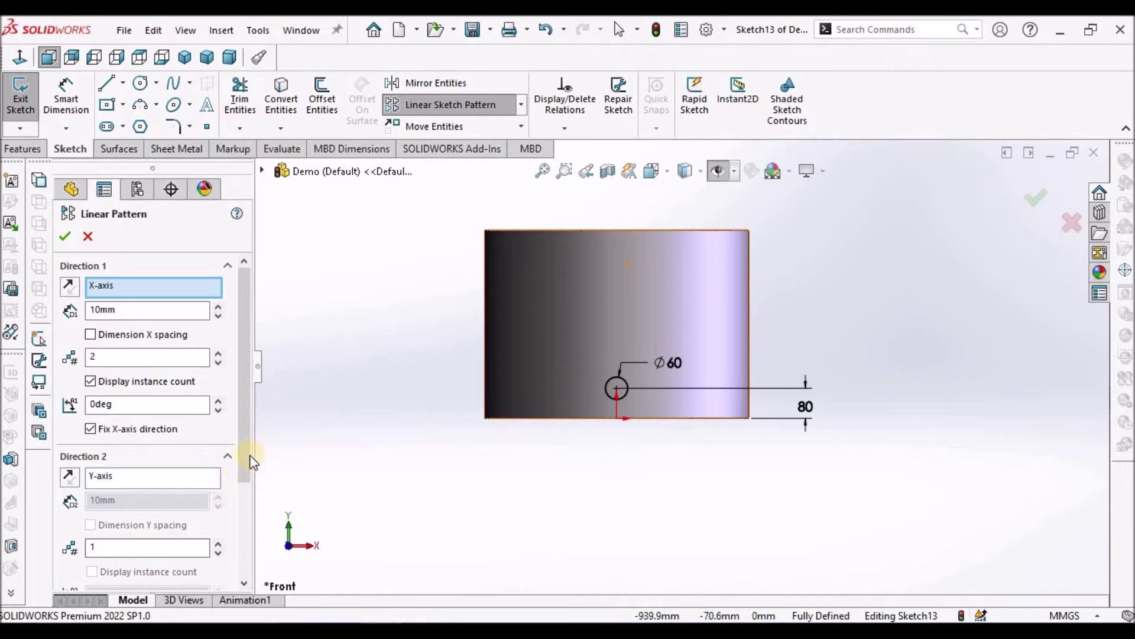
drag(247, 469, 236, 517)
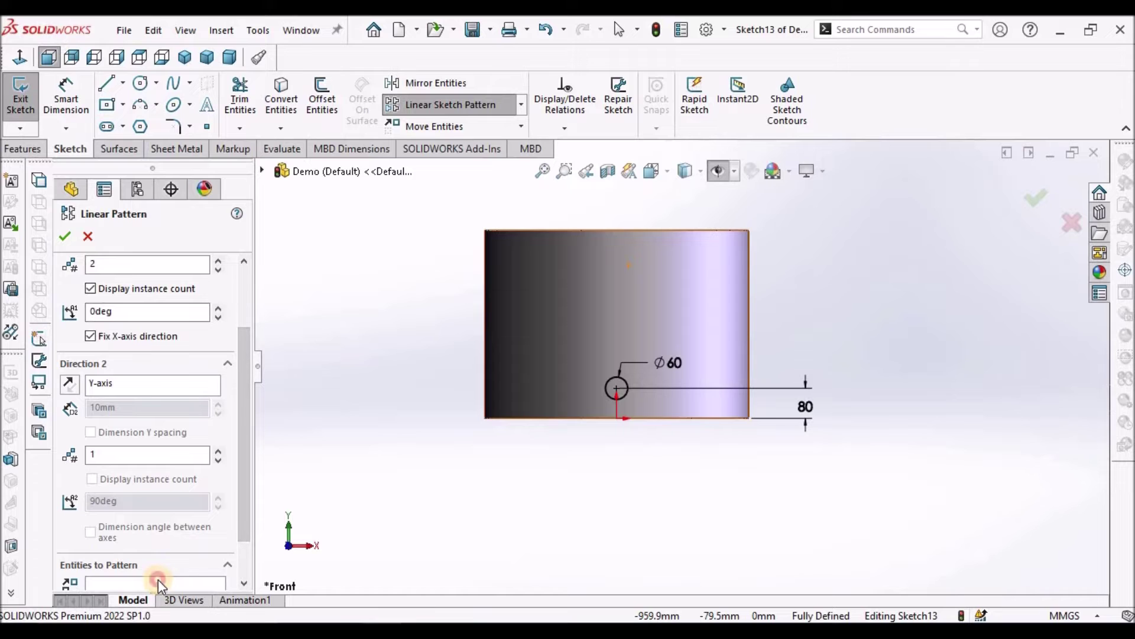
scroll(565, 390, down, 3)
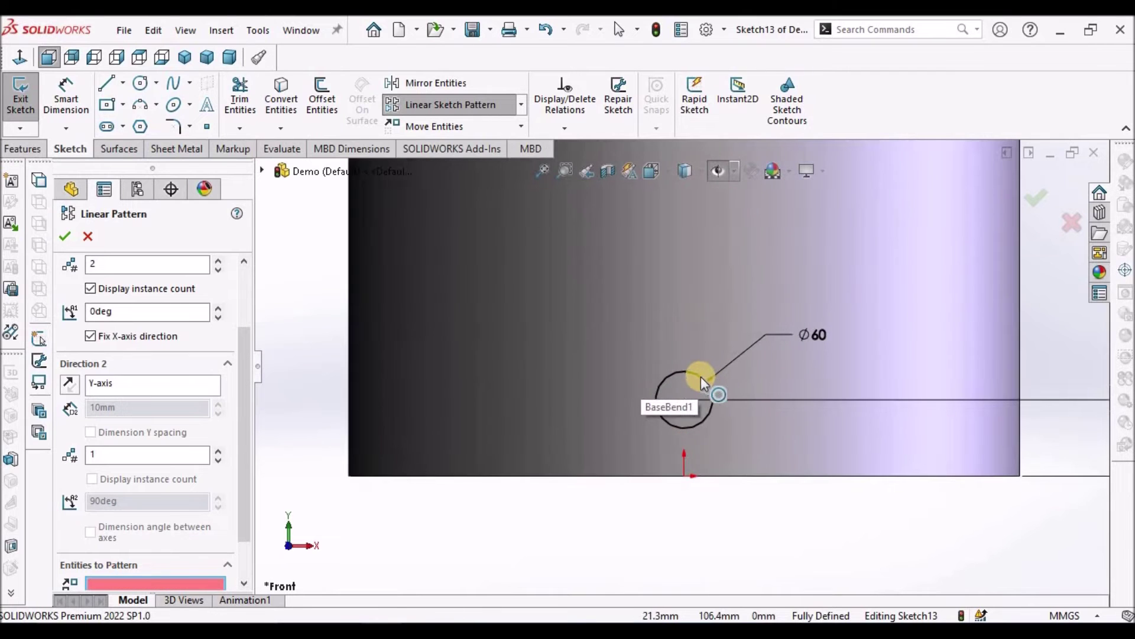
click(702, 382)
scroll(704, 423, up, 3)
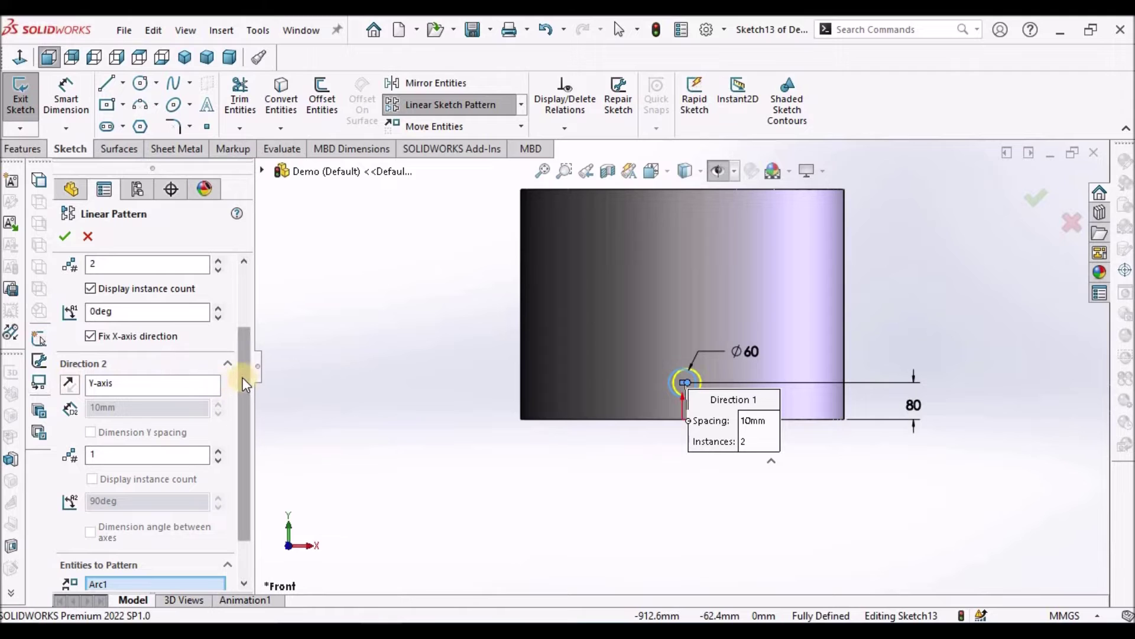
drag(244, 380, 241, 317)
click(843, 415)
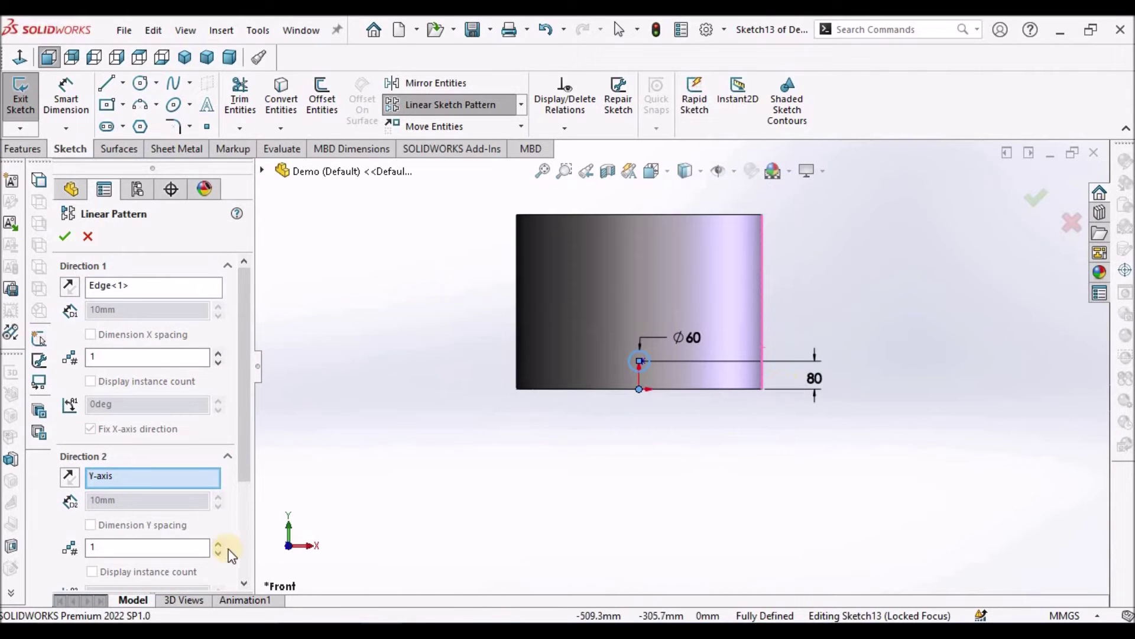
Set the pattern spacing to 90 mm, reverse it to run upward, and edit the instance count for 5 holes
click(217, 352)
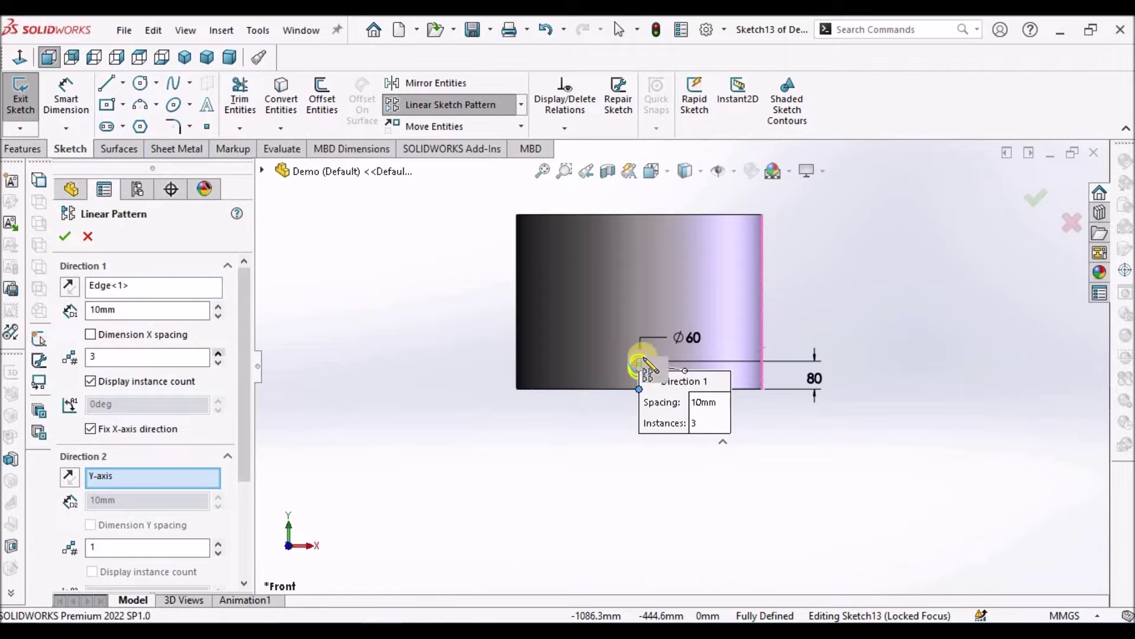
scroll(767, 352, down, 4)
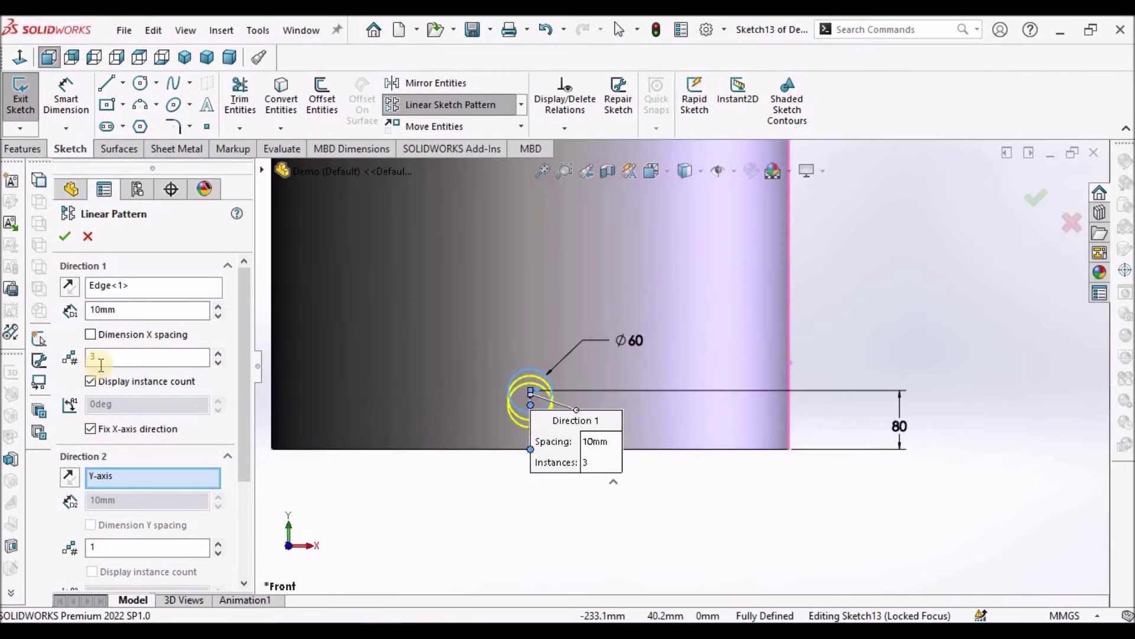
double_click(137, 310)
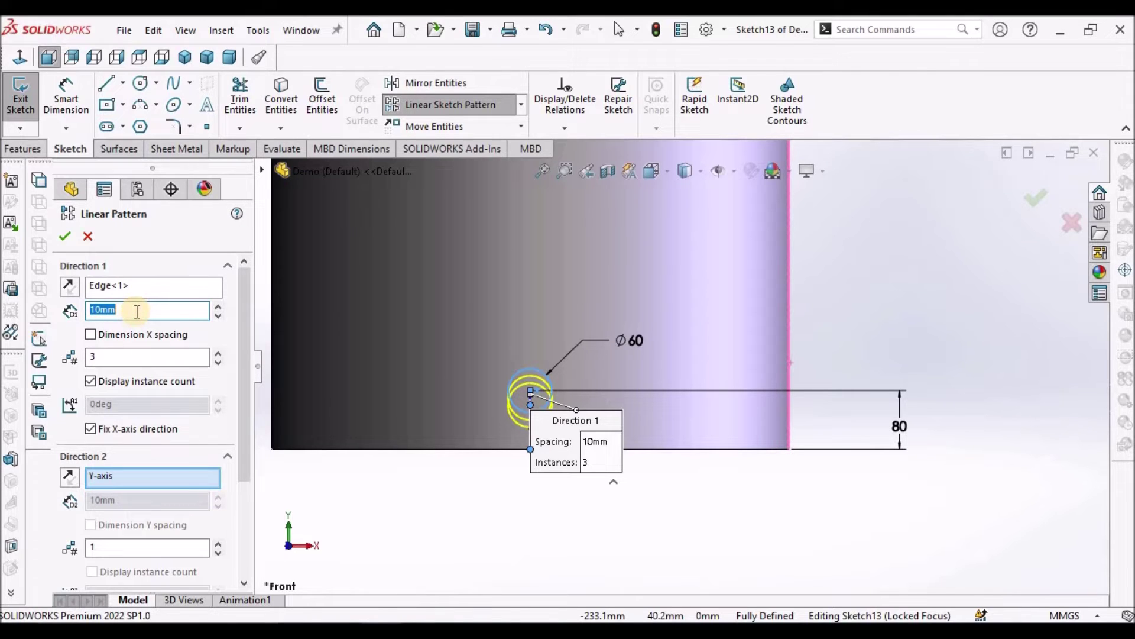
text(90)
key(Return)
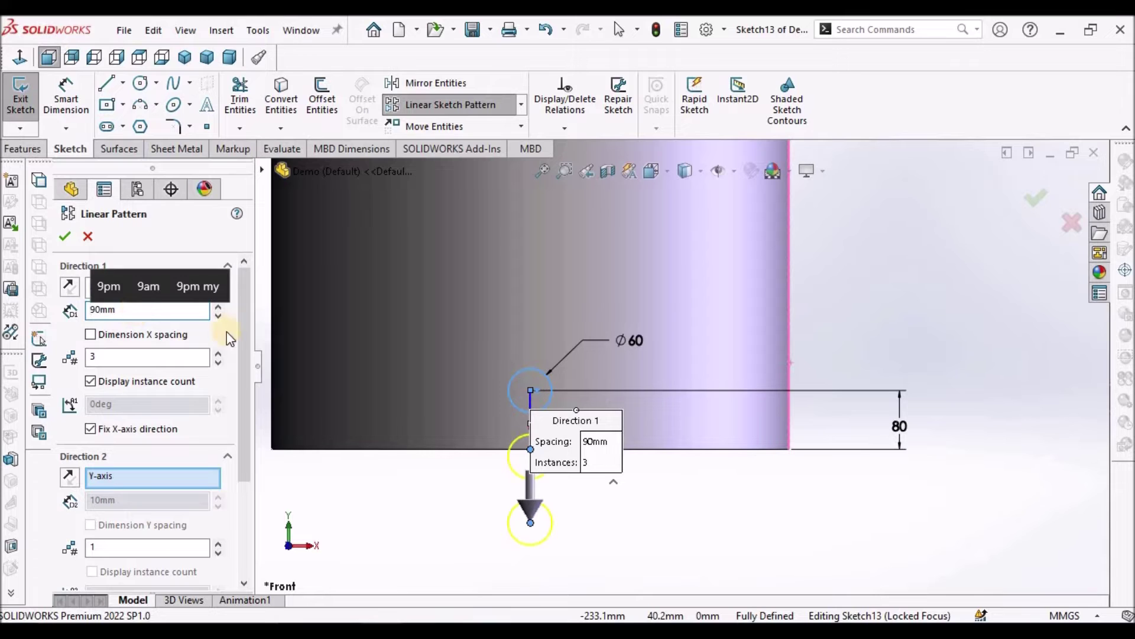
click(69, 288)
scroll(627, 343, up, 3)
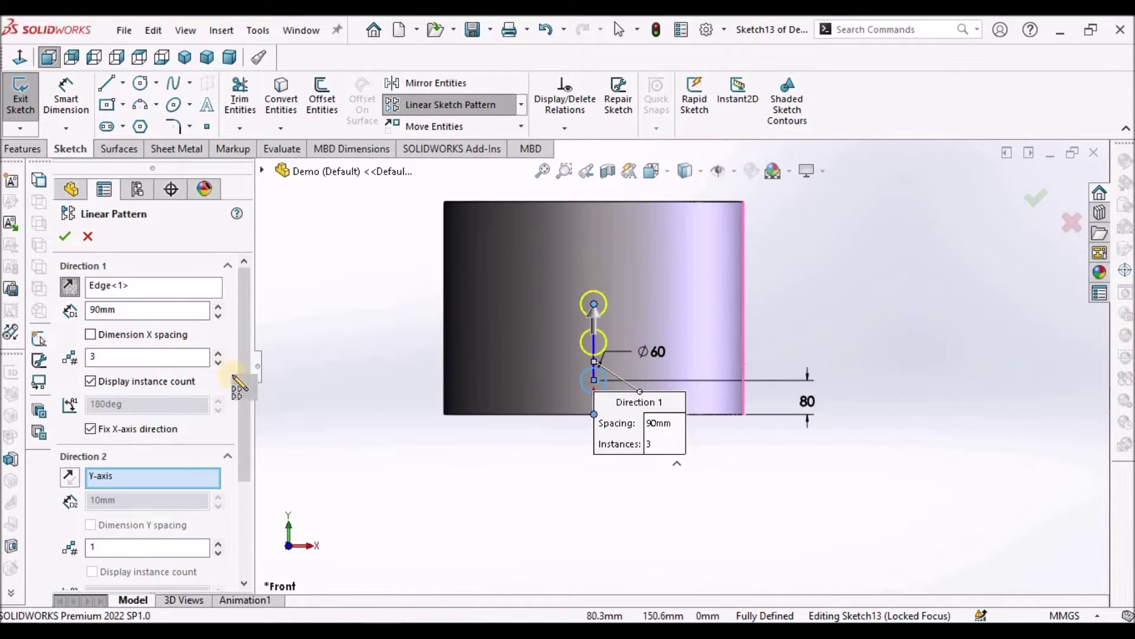
double_click(148, 356)
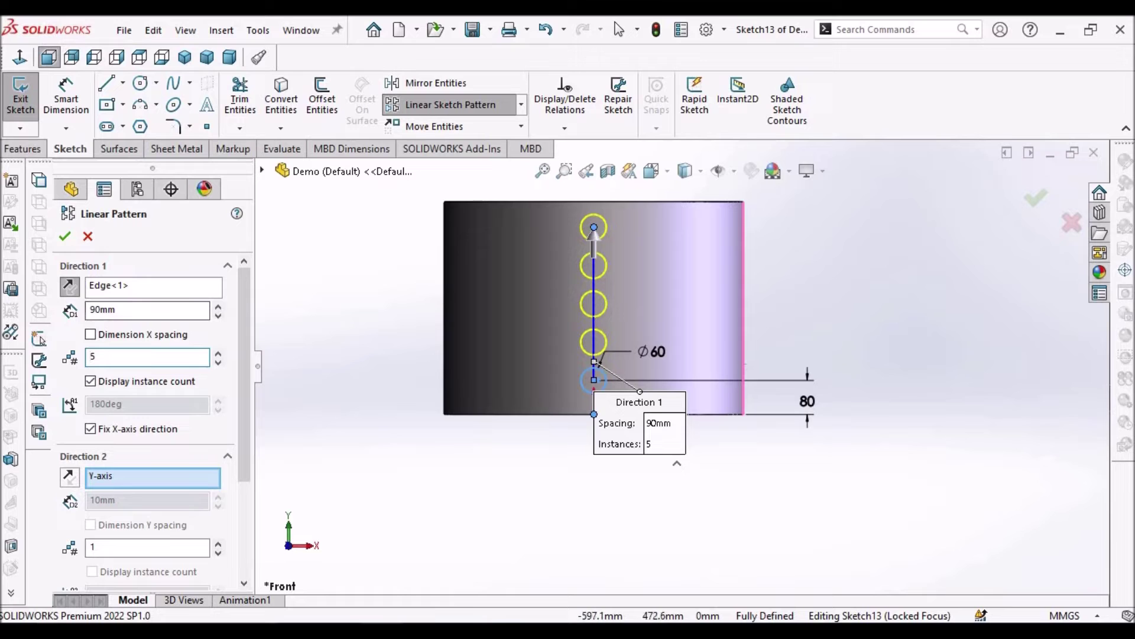
Apply the pattern and cut the circles as a reversed 500 mm Blind sheet-metal cut, unlinked from thickness
click(66, 235)
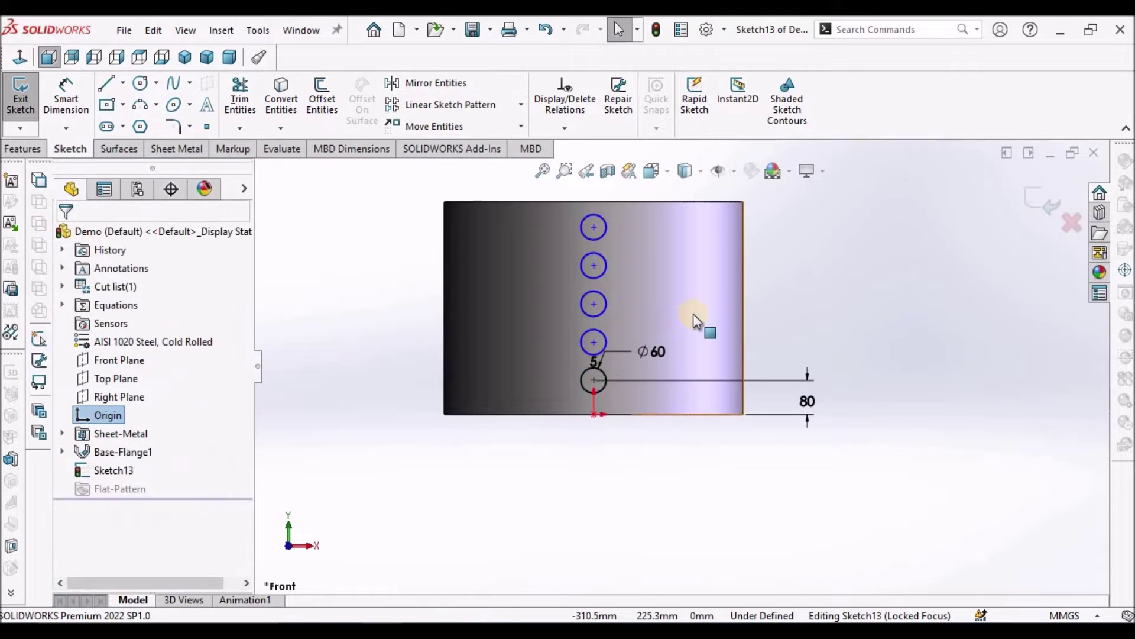
middle_drag(680, 317, 679, 287)
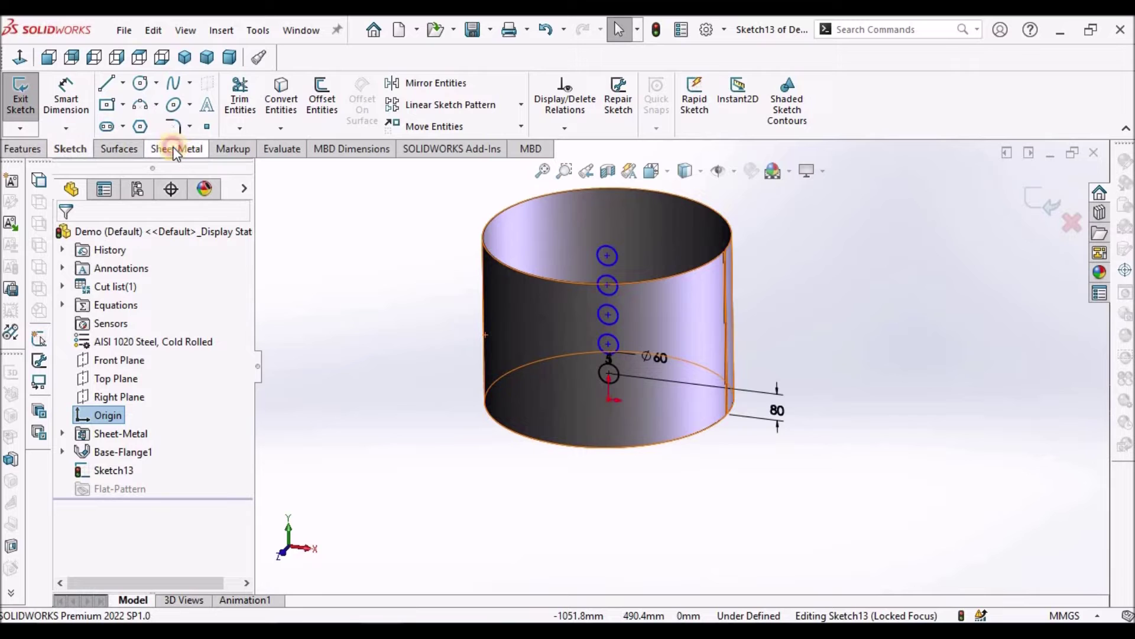
click(174, 150)
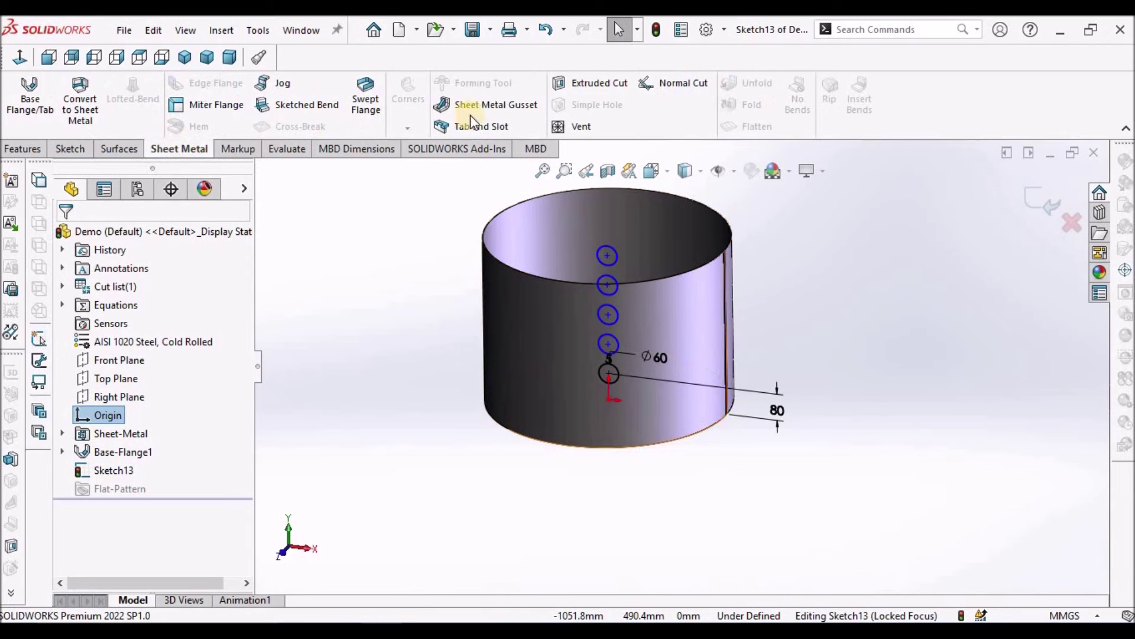
click(601, 84)
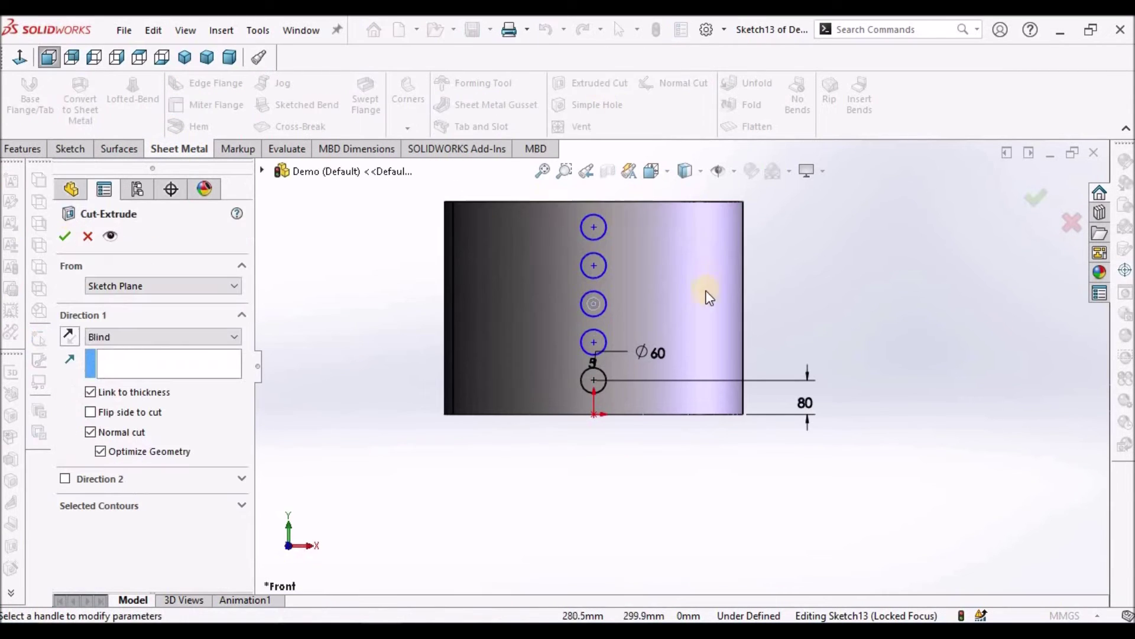
click(92, 393)
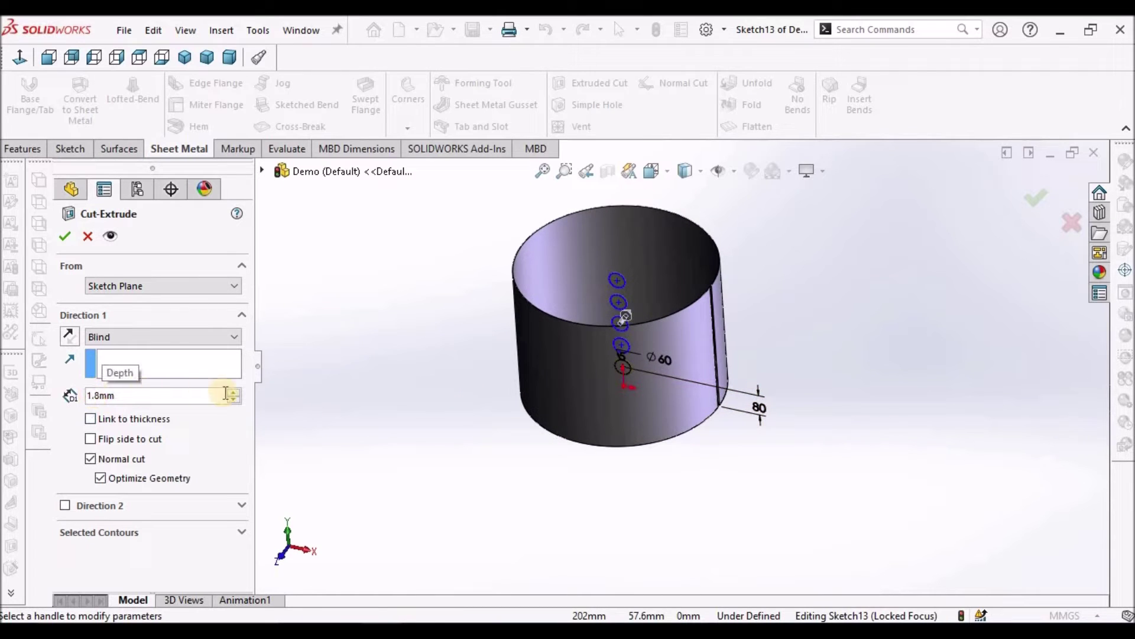
click(235, 337)
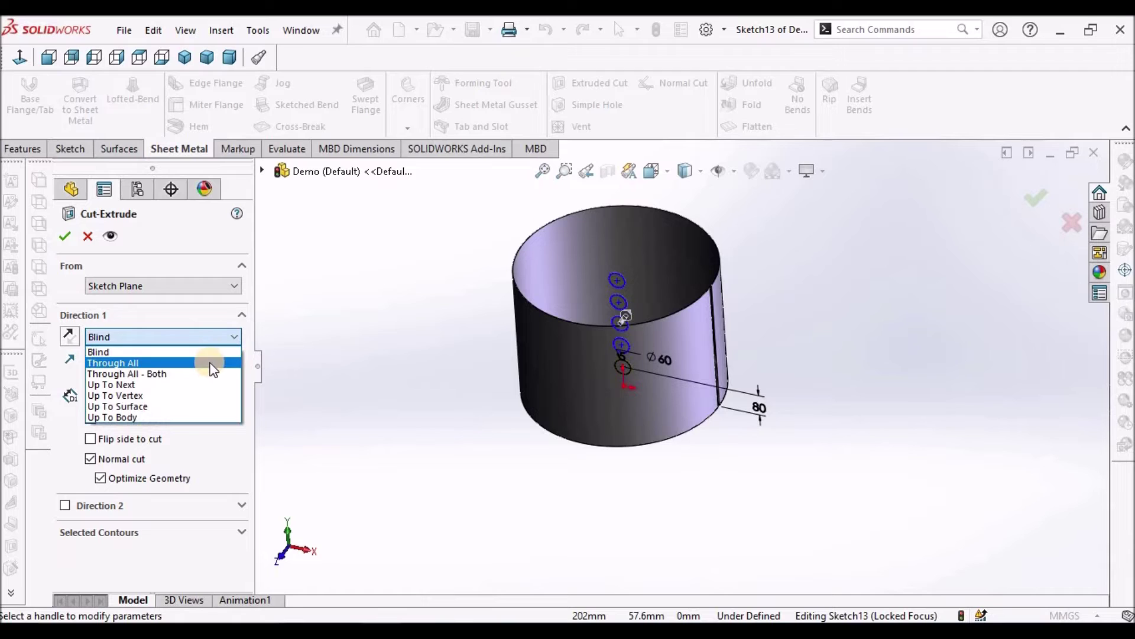
click(210, 350)
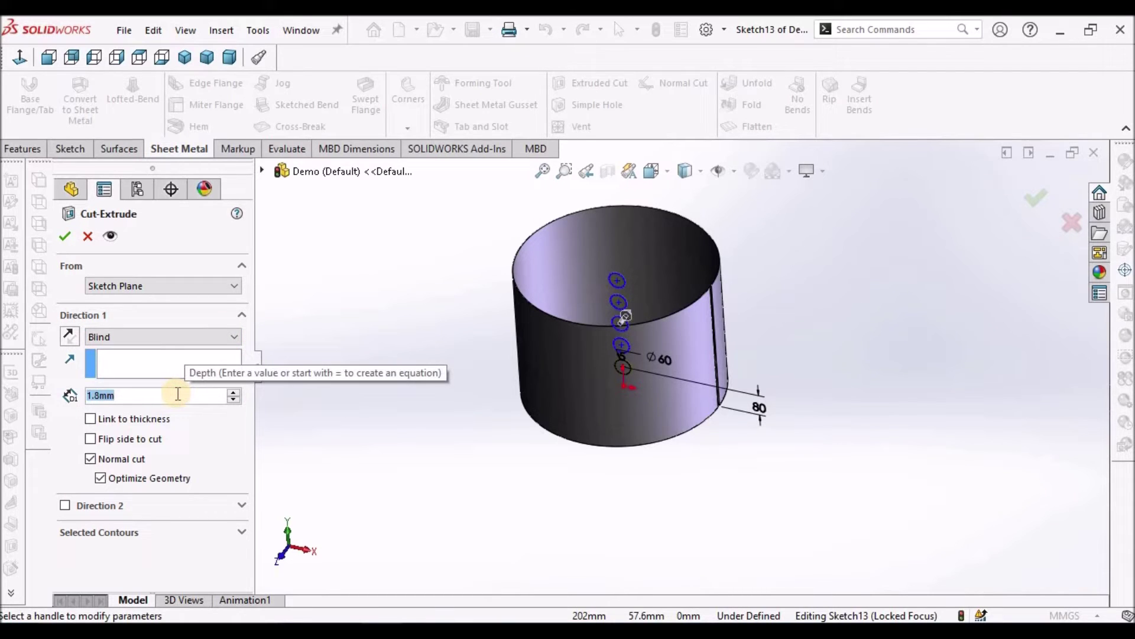
text(500)
key(Return)
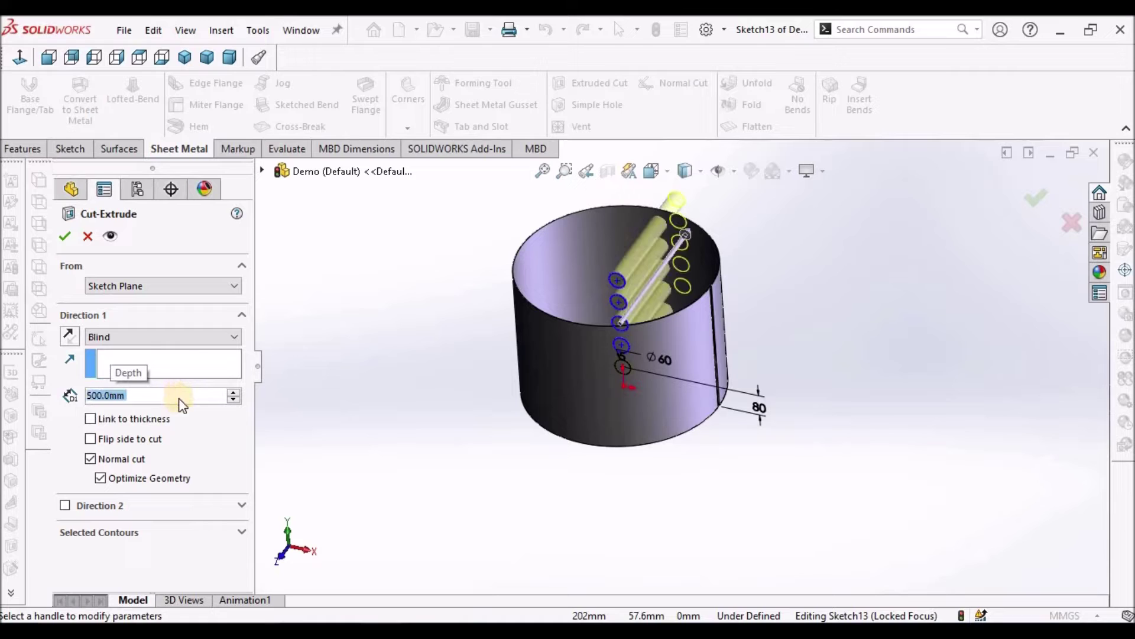
click(71, 333)
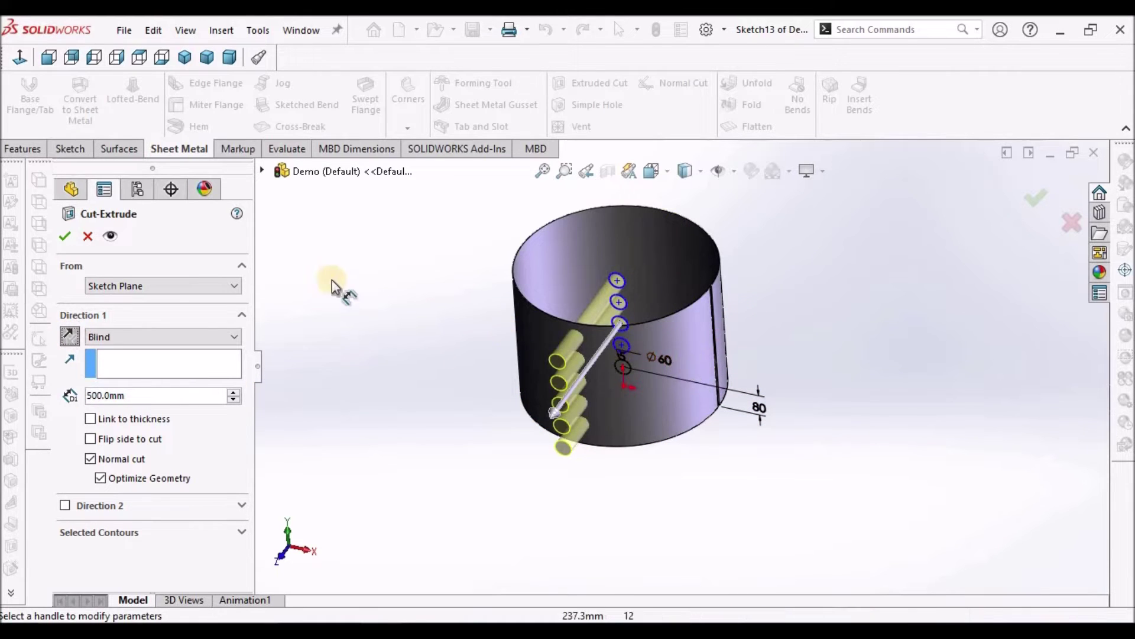
click(63, 235)
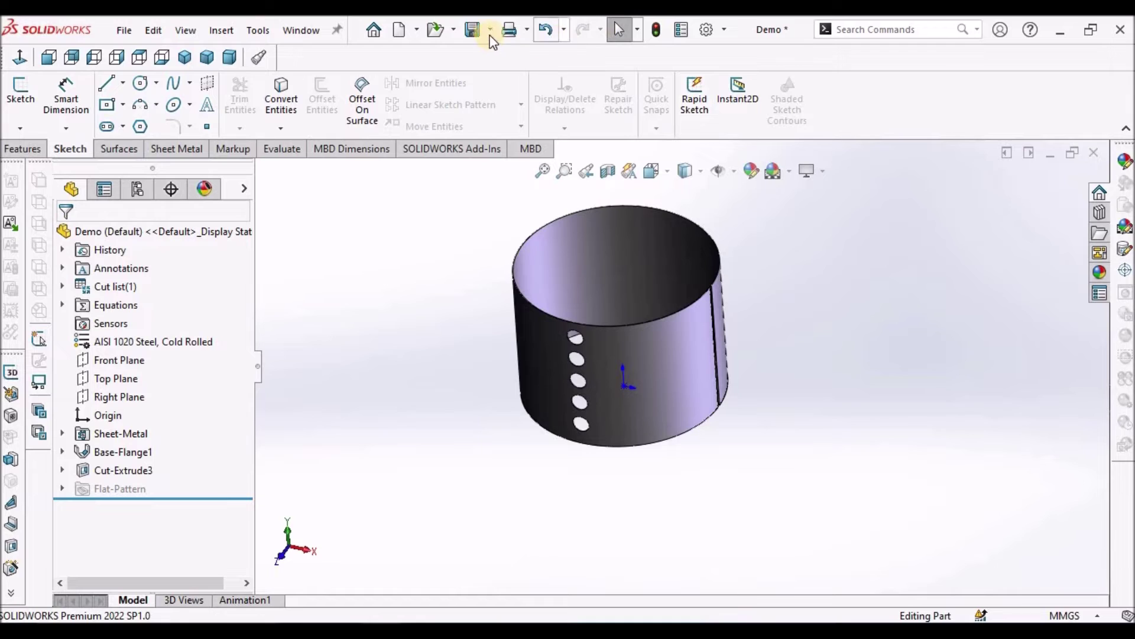
Save the part and create reference axis Axis1 through the tube's cylindrical face
click(472, 31)
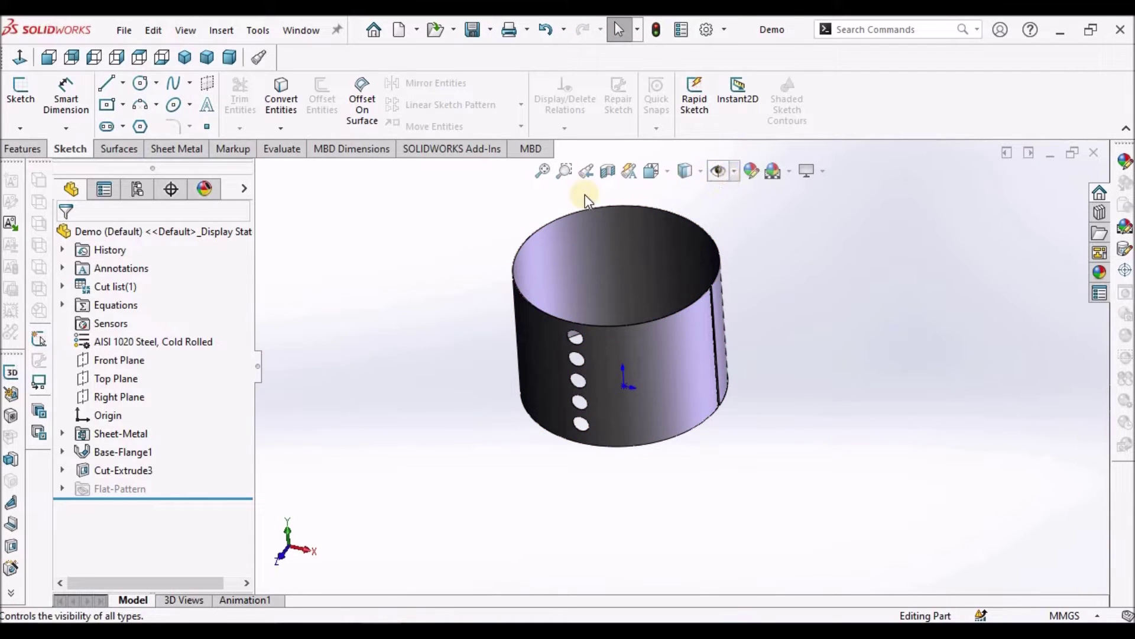
click(23, 148)
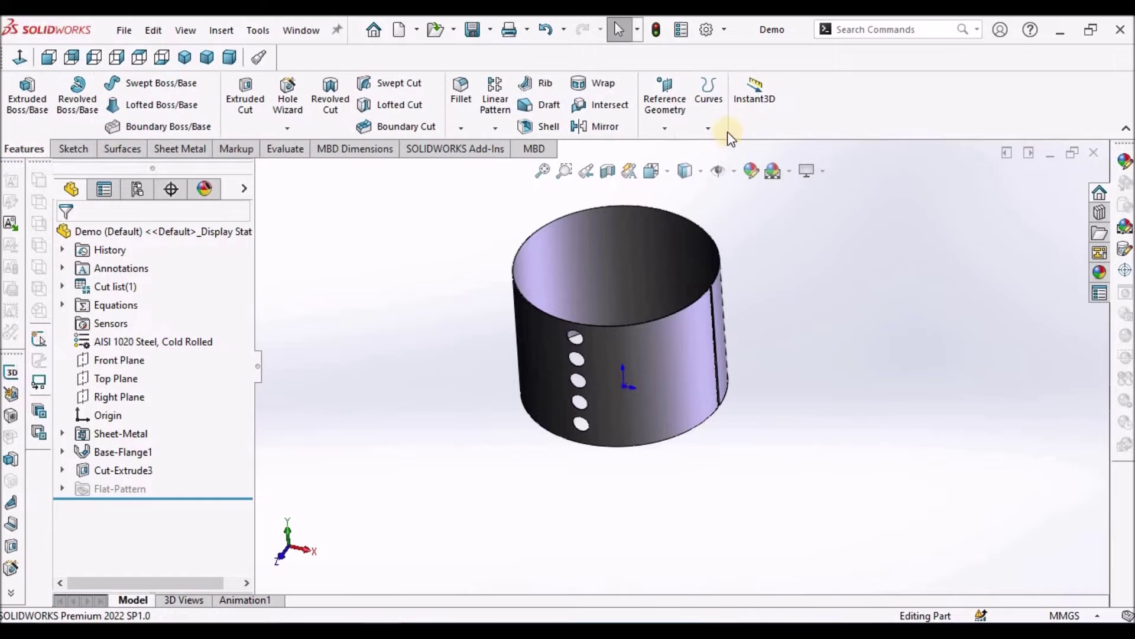
click(664, 128)
click(680, 172)
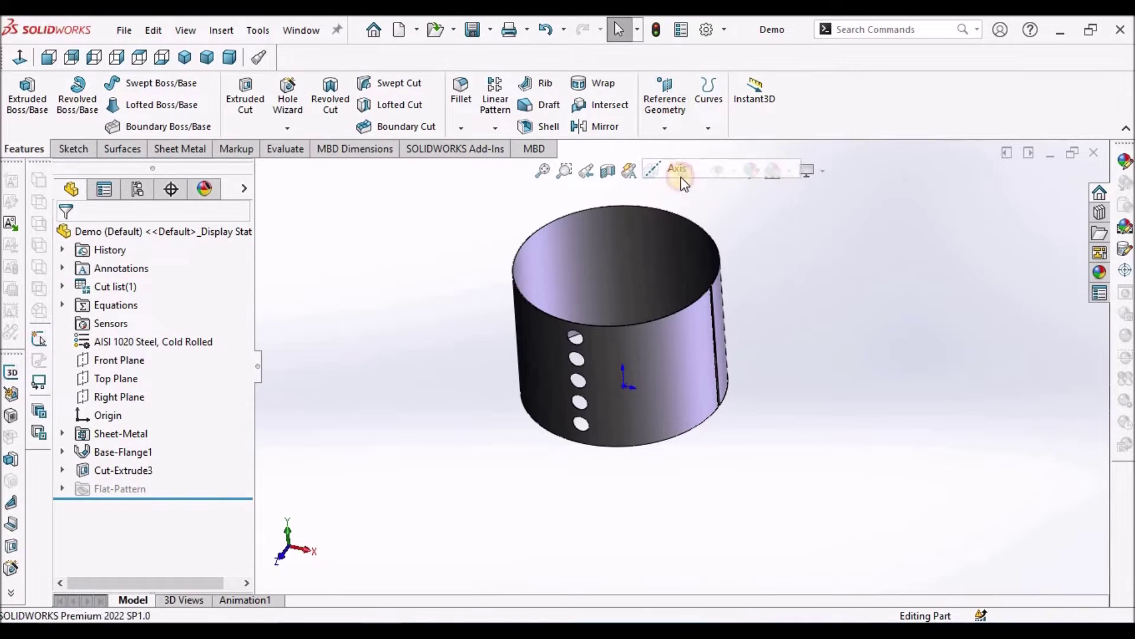
click(600, 249)
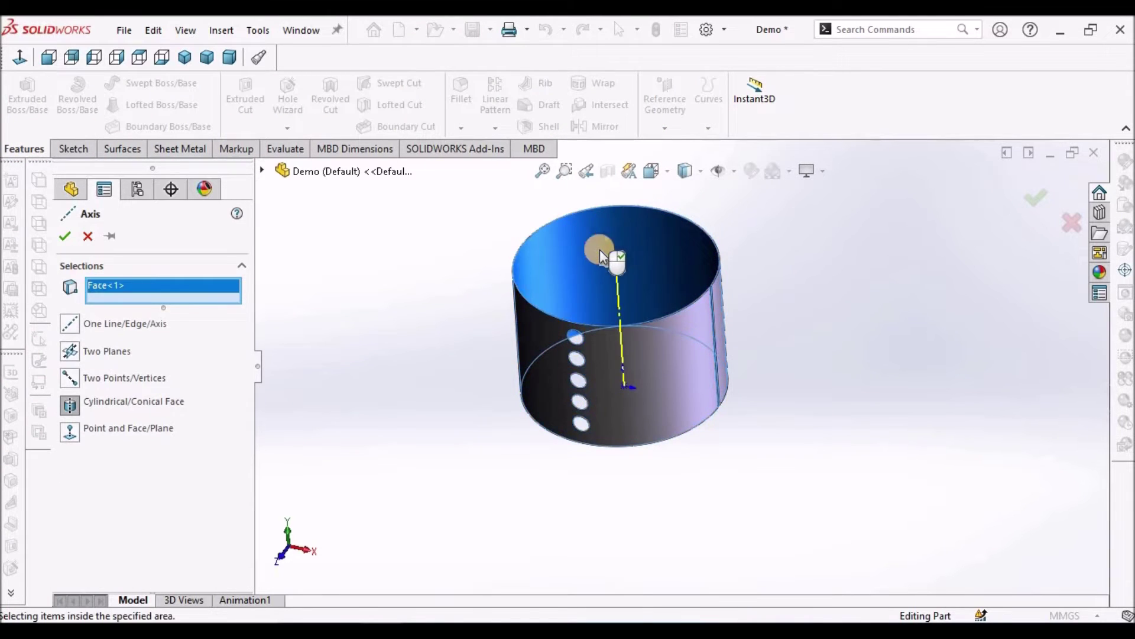
click(64, 237)
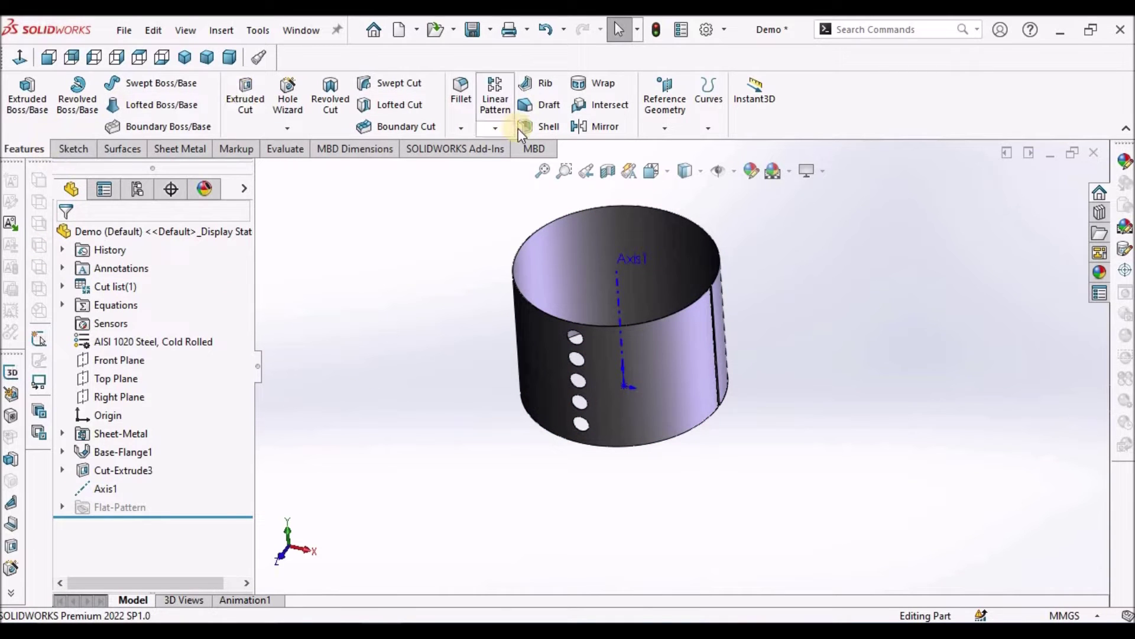
Circular-pattern Cut-Extrude3 about Axis1 into 11 equally spaced copies over 360°
click(496, 128)
click(512, 168)
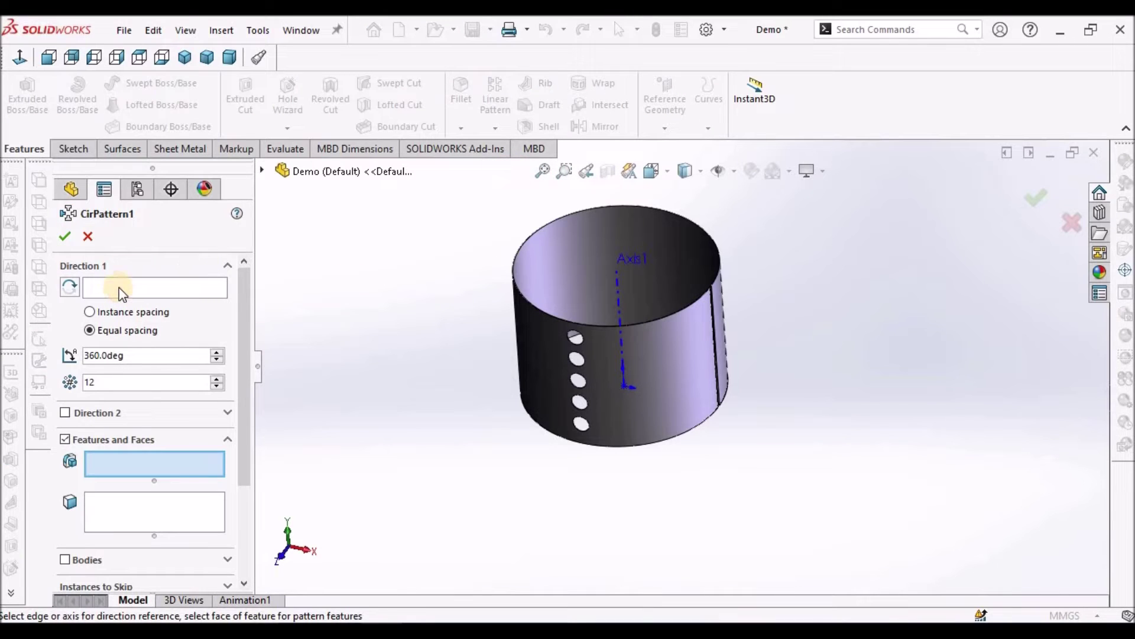
click(117, 294)
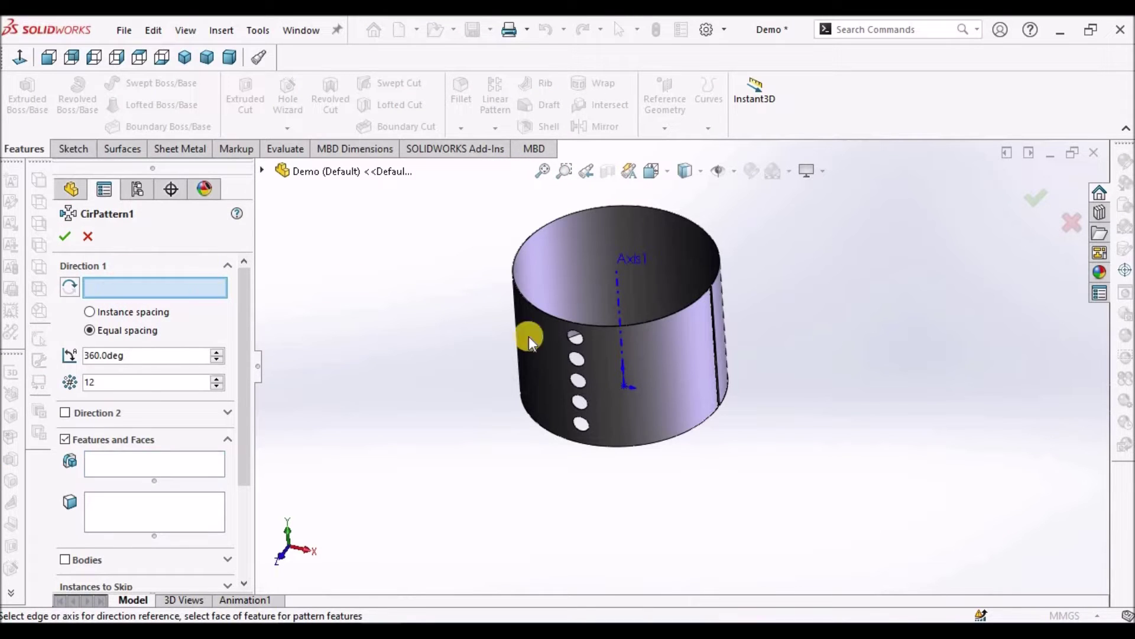
click(619, 292)
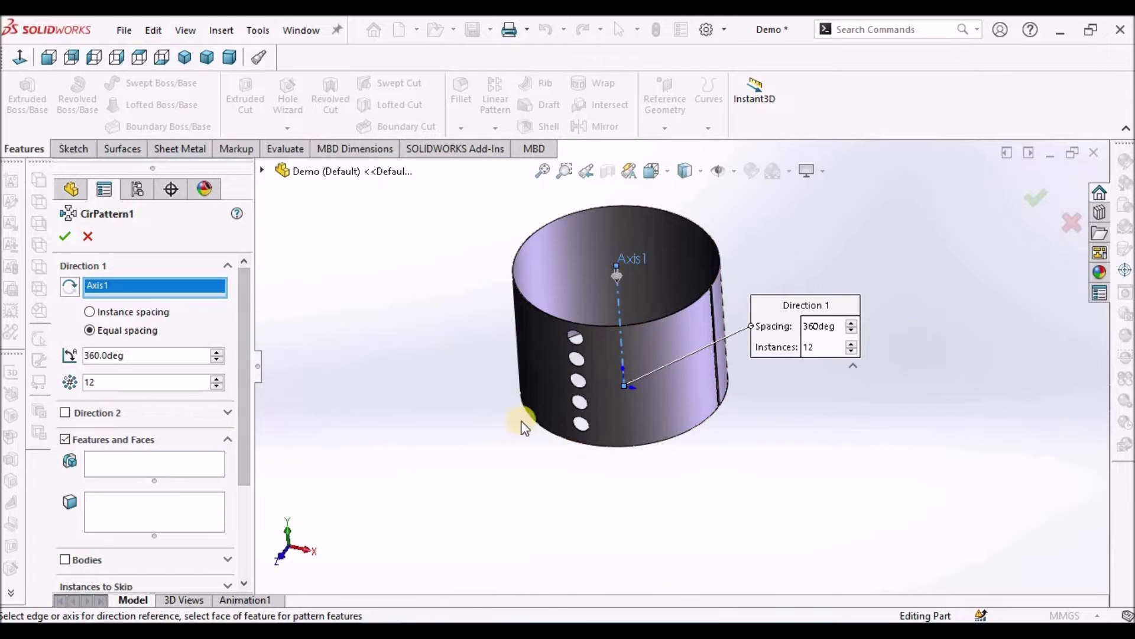
click(264, 172)
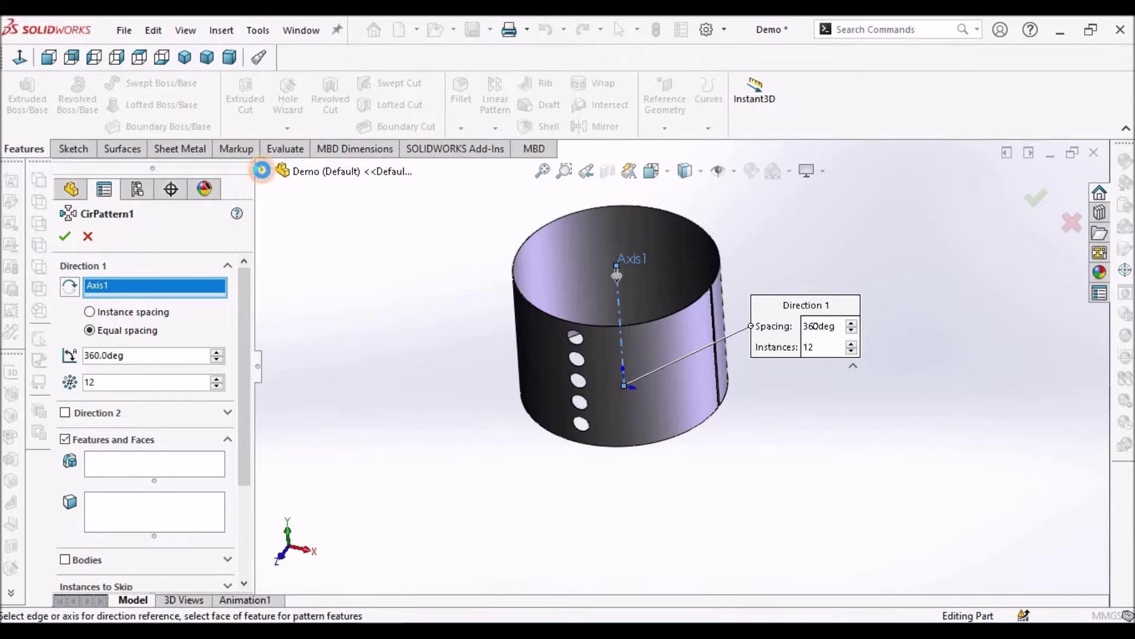
click(150, 467)
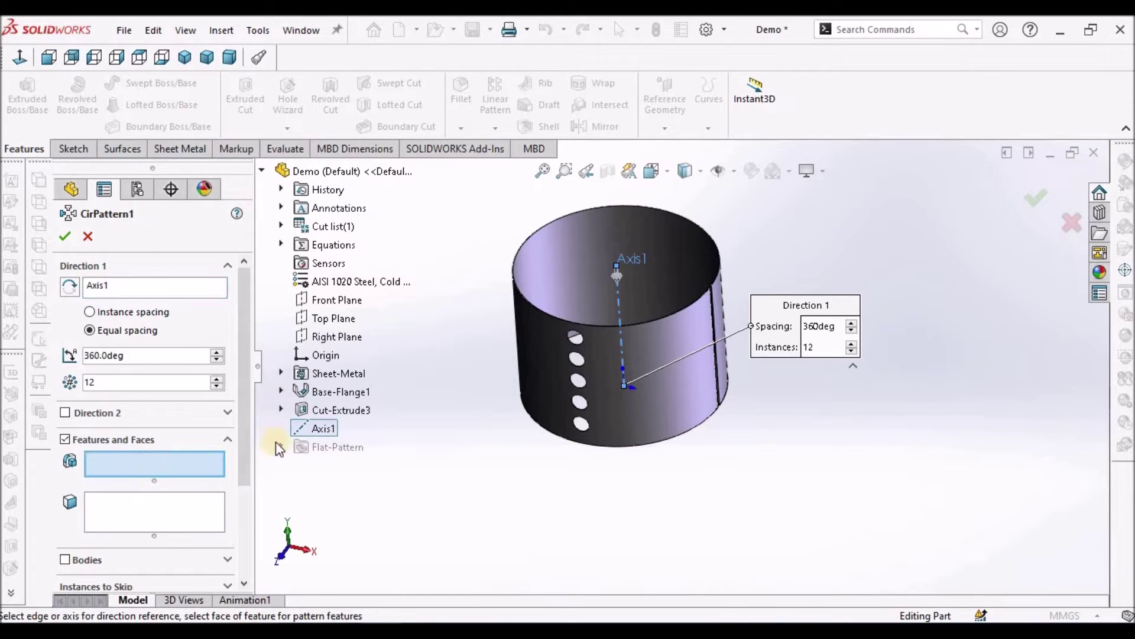
click(330, 409)
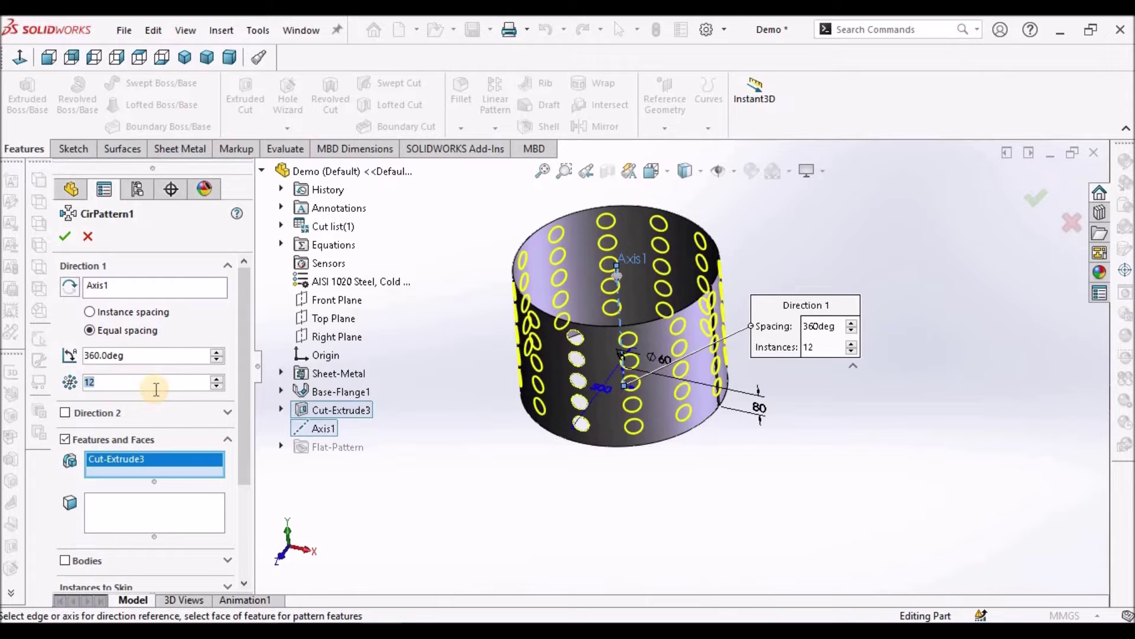
scroll(152, 384, down, 1)
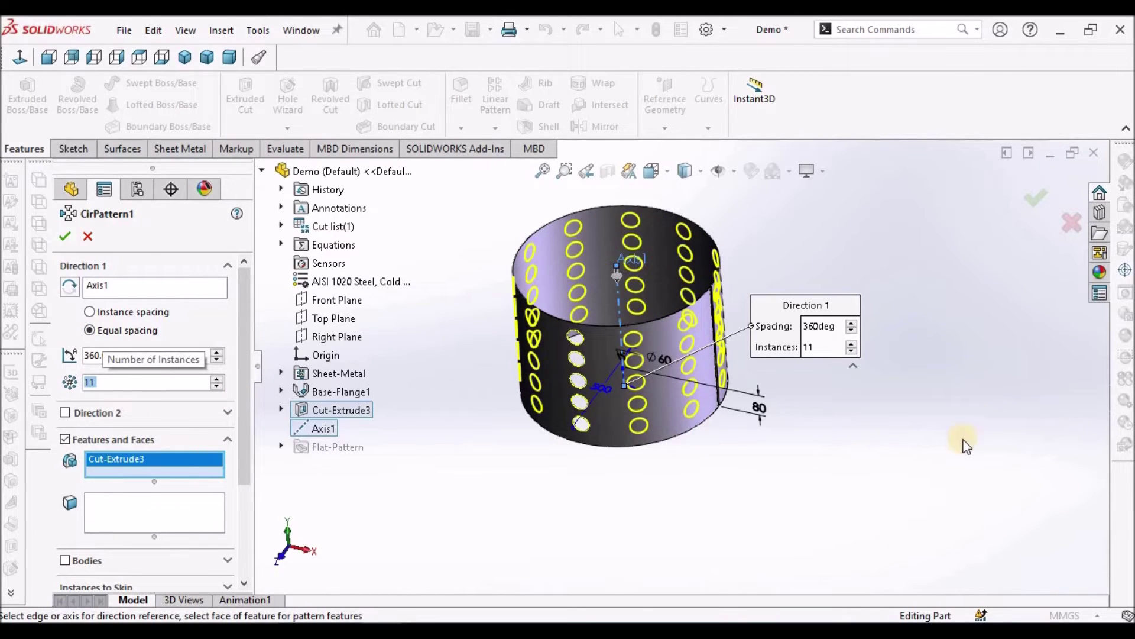
middle_drag(929, 355, 864, 346)
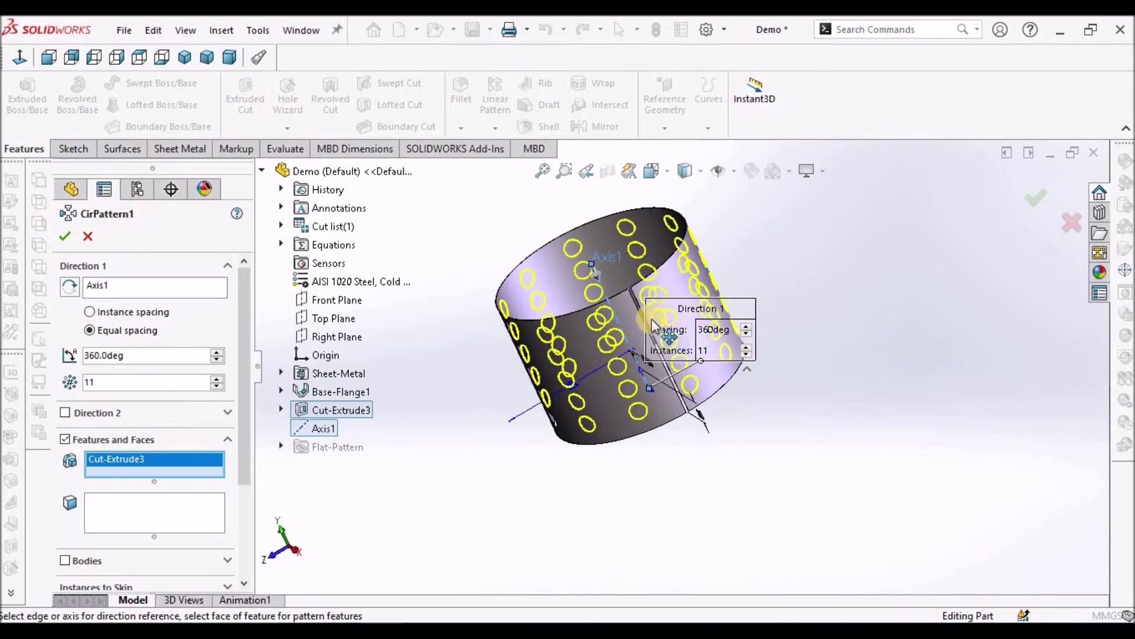
scroll(652, 326, down, 2)
click(65, 236)
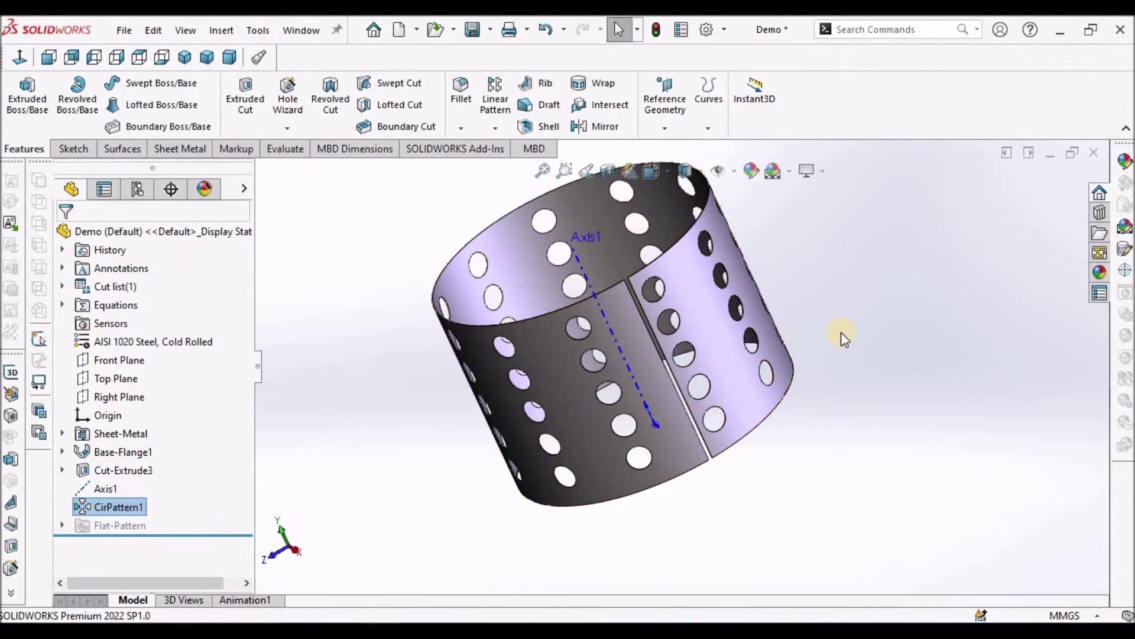
Show the perforated tube in isometric view (Ctrl+7), zoomed in, and select Cut-Extrude3
click(840, 291)
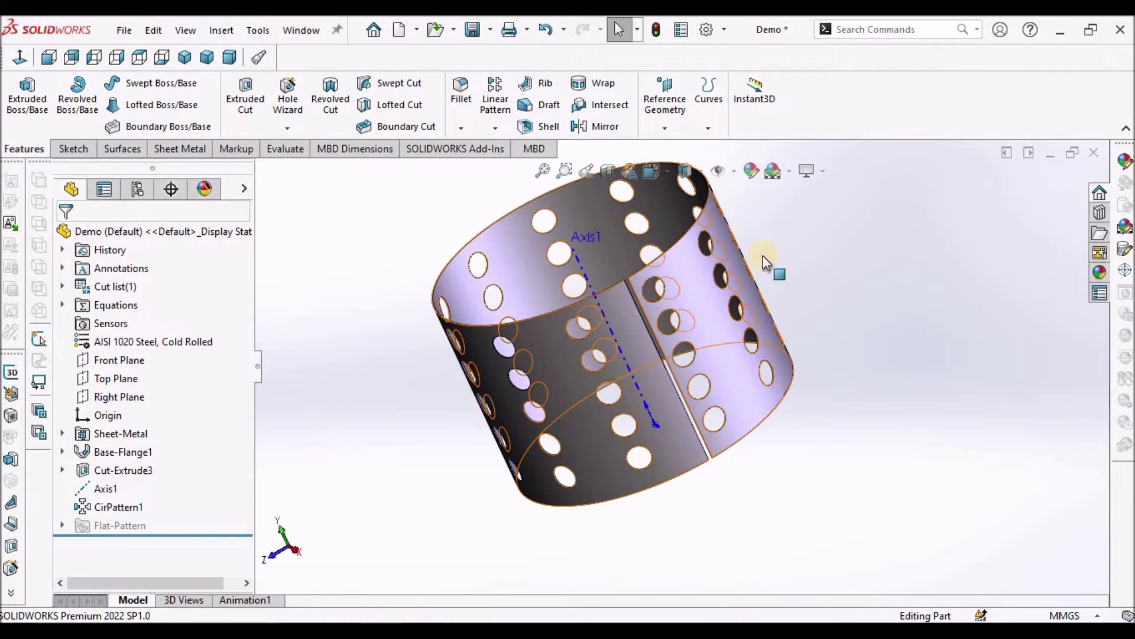
key(ctrl+7)
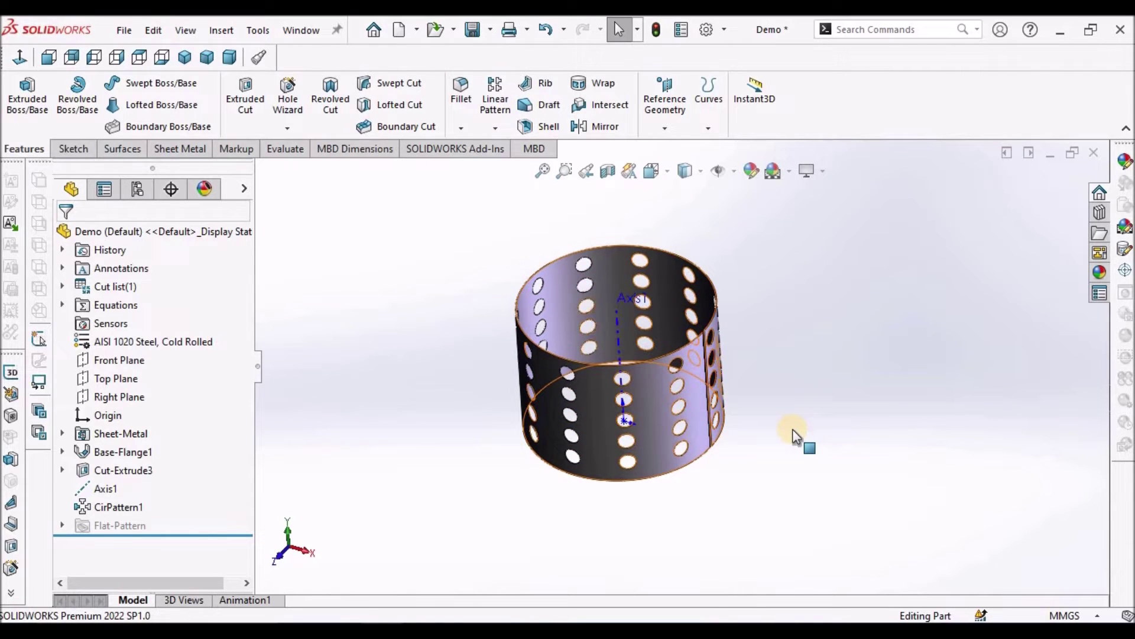
scroll(776, 445, down, 1)
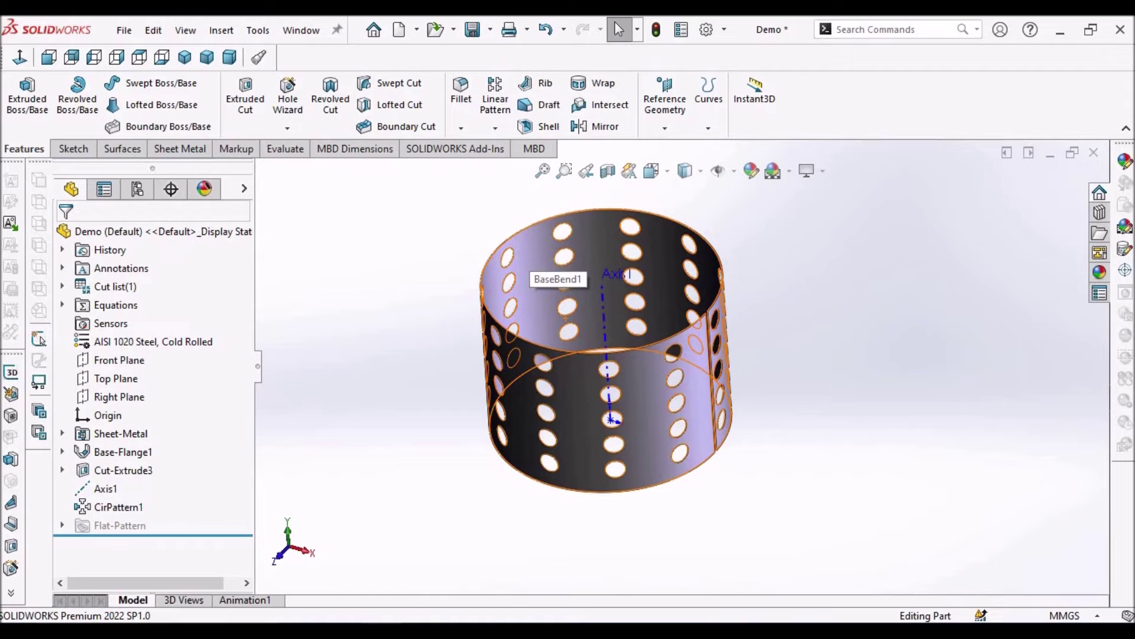
click(123, 470)
Suppress Cut-Extrude3, Axis1 and CirPattern1, then fit the plain cylinder to the view
shift+click(122, 509)
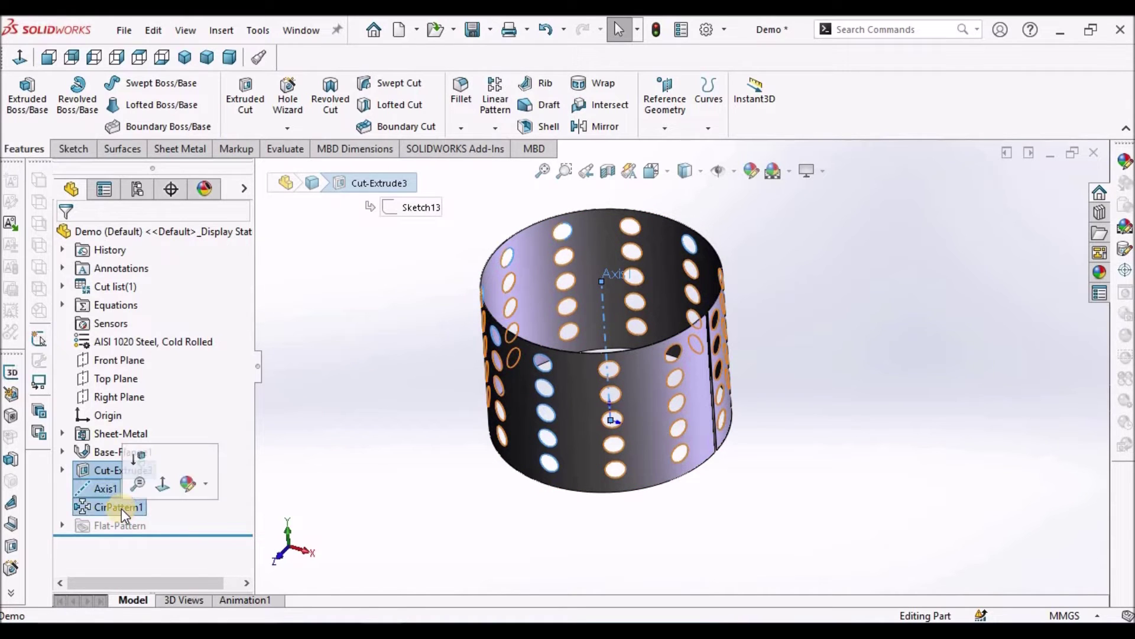
right_click(122, 508)
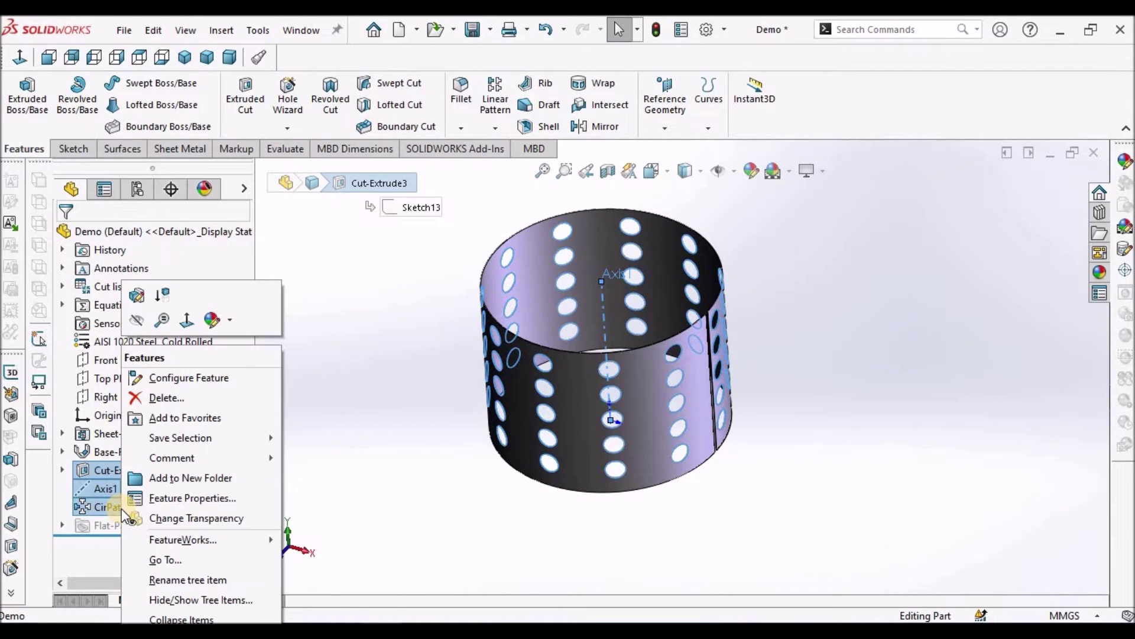
click(165, 296)
click(365, 370)
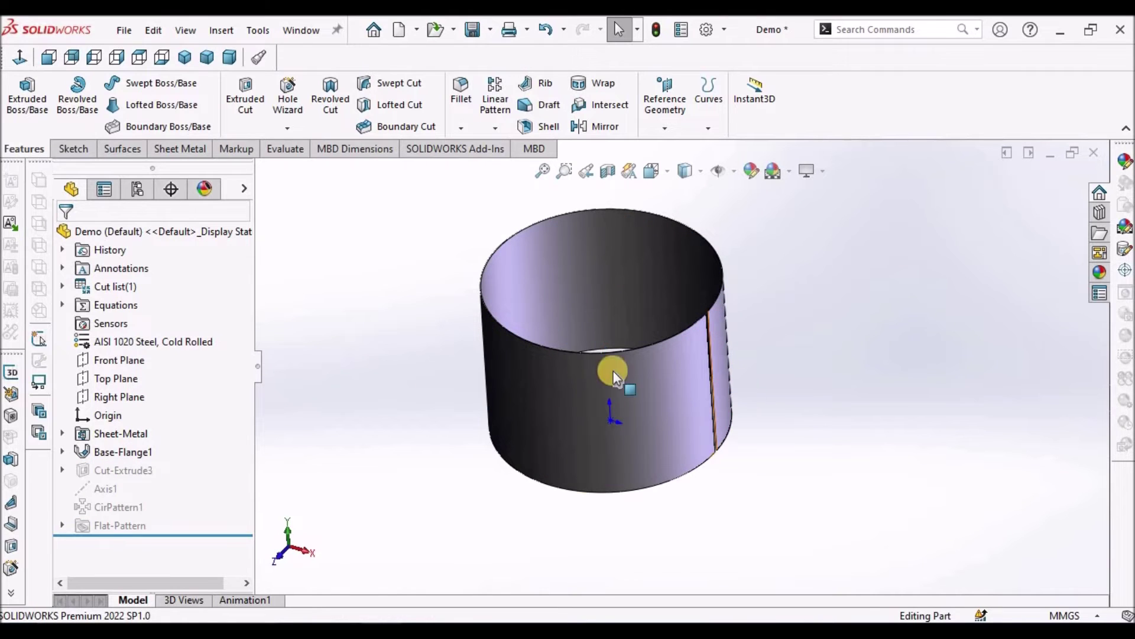
key(f)
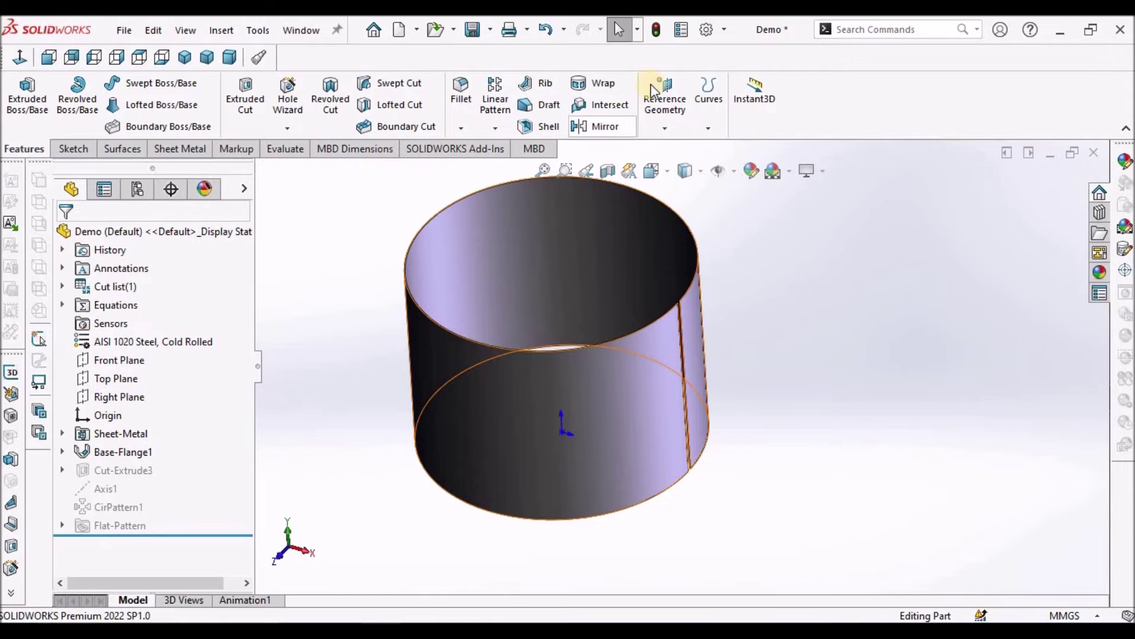
click(203, 148)
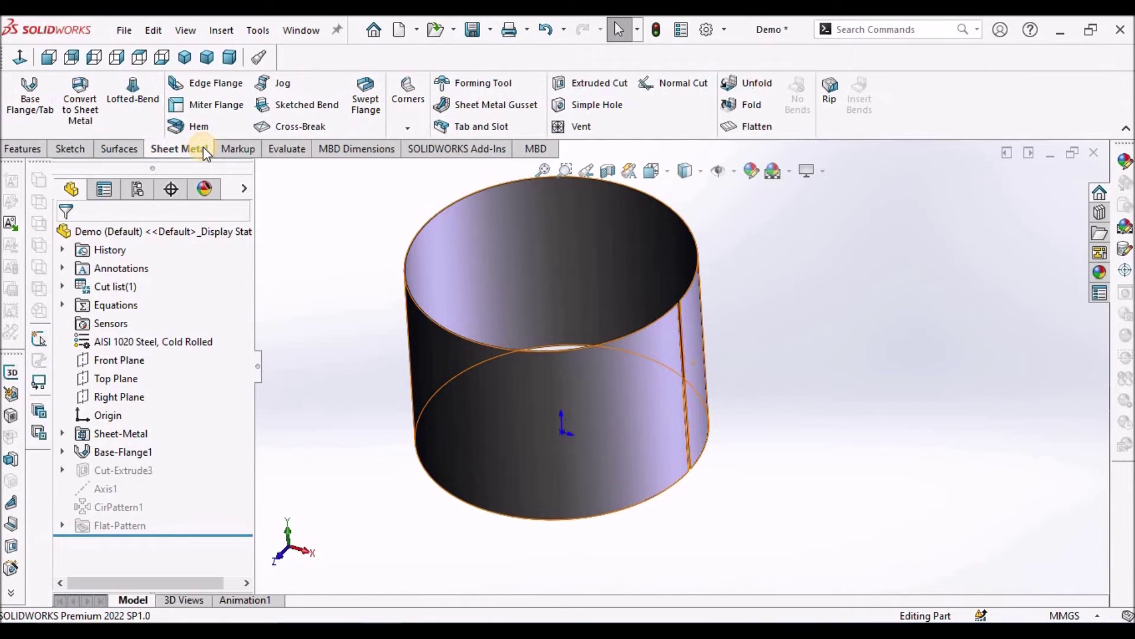
Create Unfold2 with the seam edge as the fixed face and all bends collected
click(769, 86)
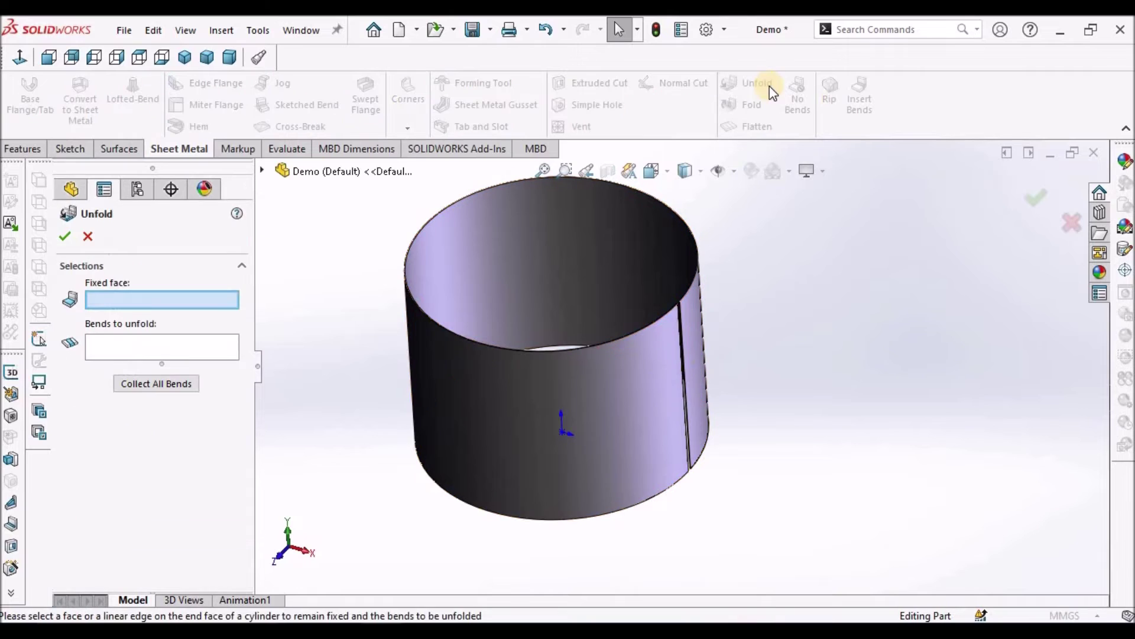
scroll(688, 319, down, 3)
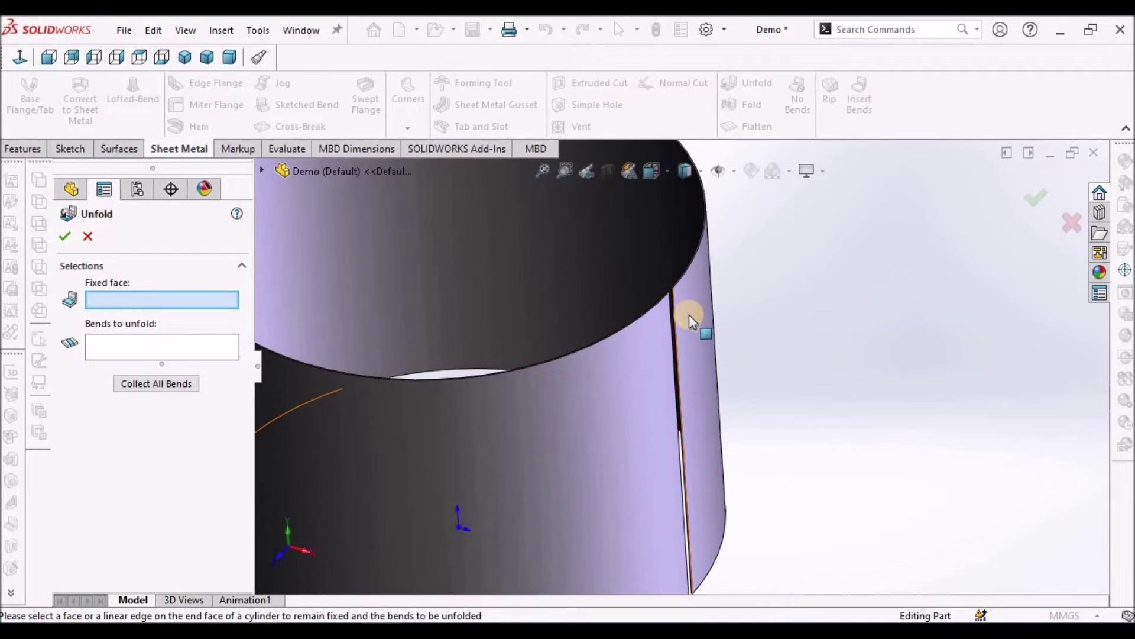
scroll(676, 321, down, 3)
scroll(671, 321, down, 2)
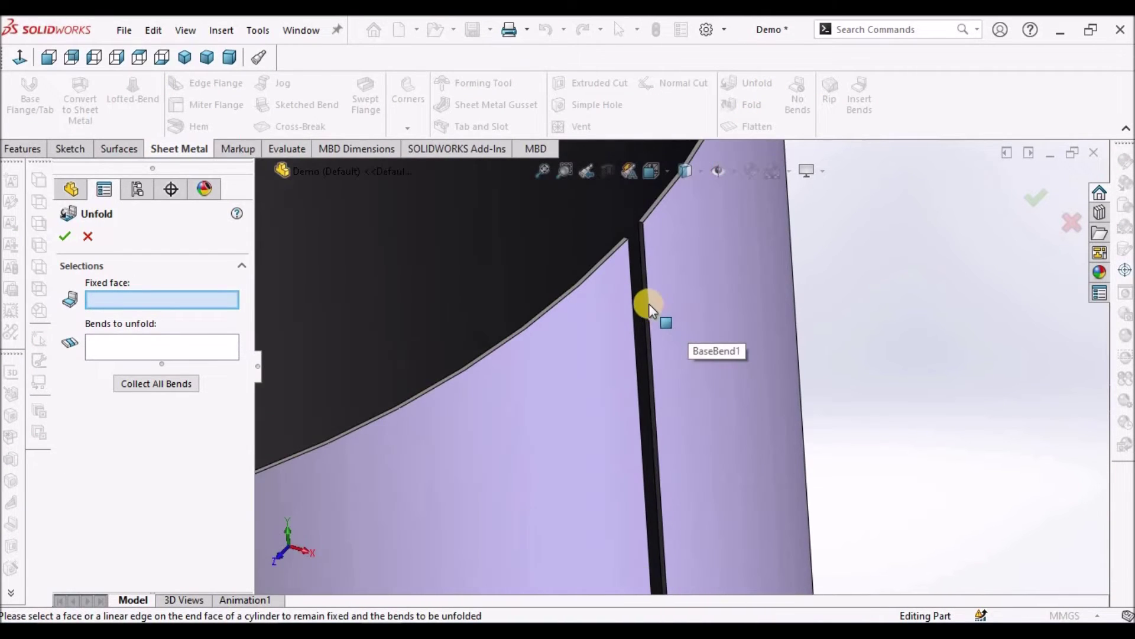
scroll(649, 304, down, 2)
scroll(636, 257, down, 2)
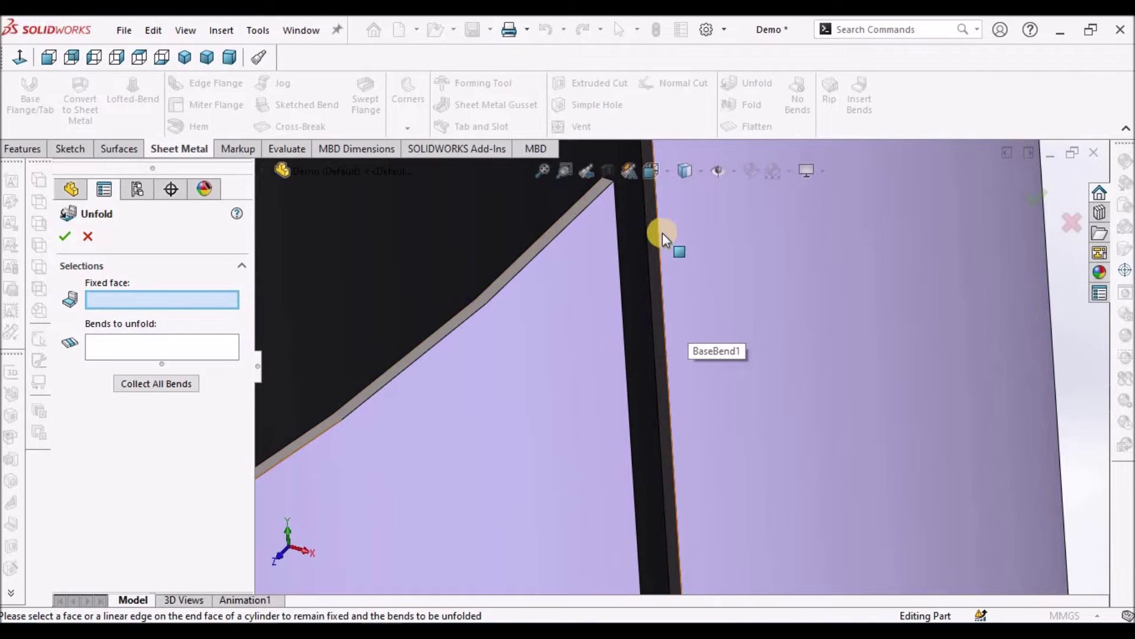
click(651, 228)
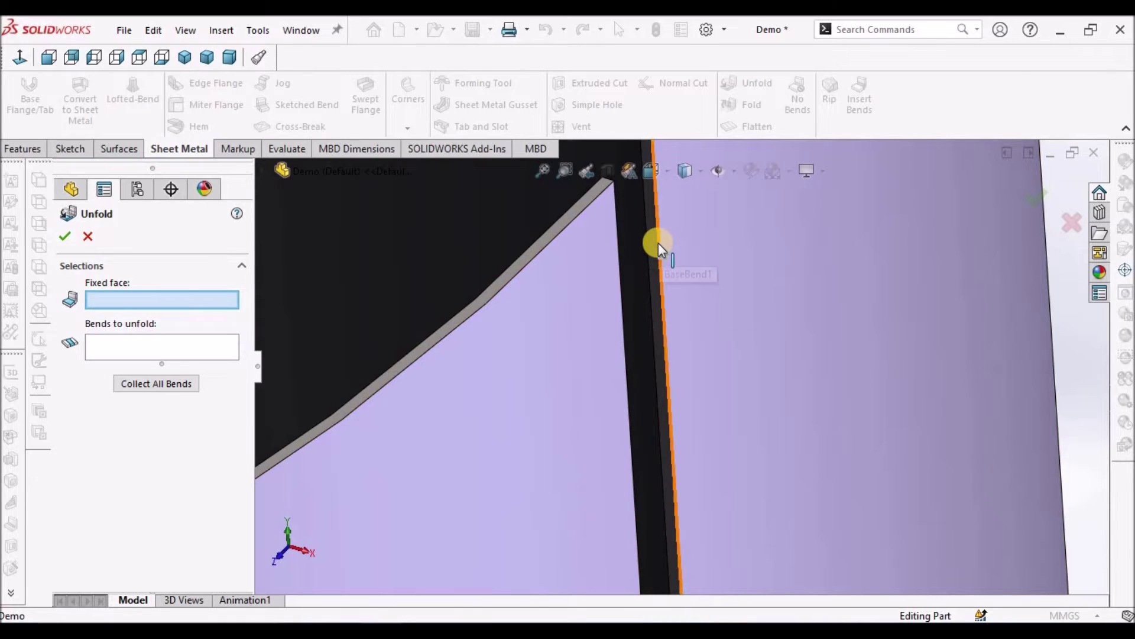
click(659, 243)
middle_drag(659, 242, 680, 343)
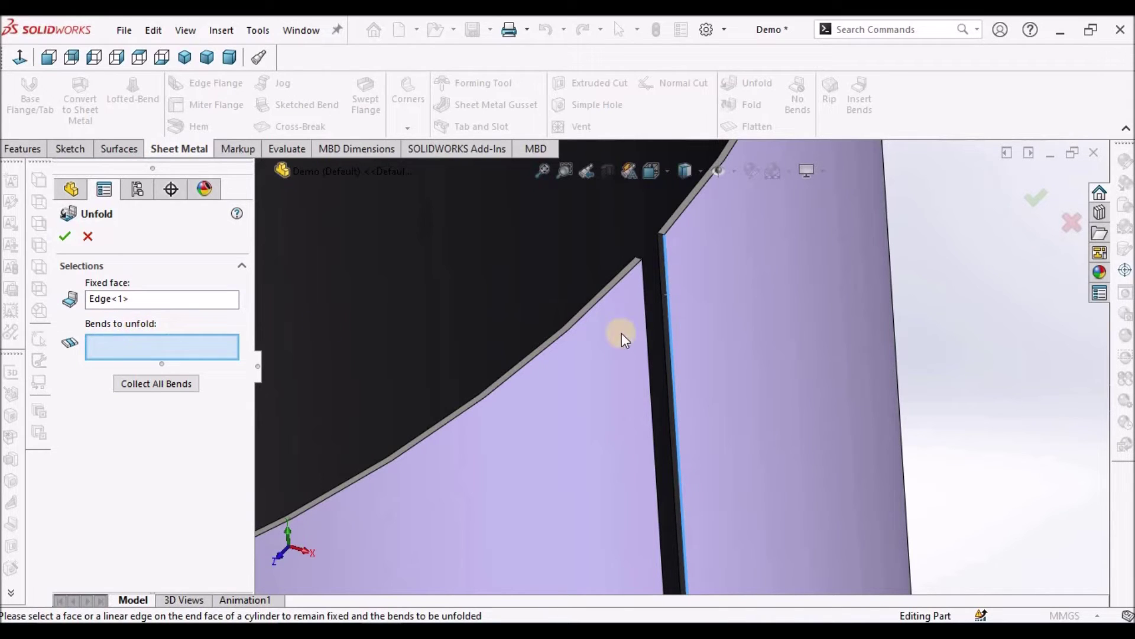
scroll(672, 243, down, 3)
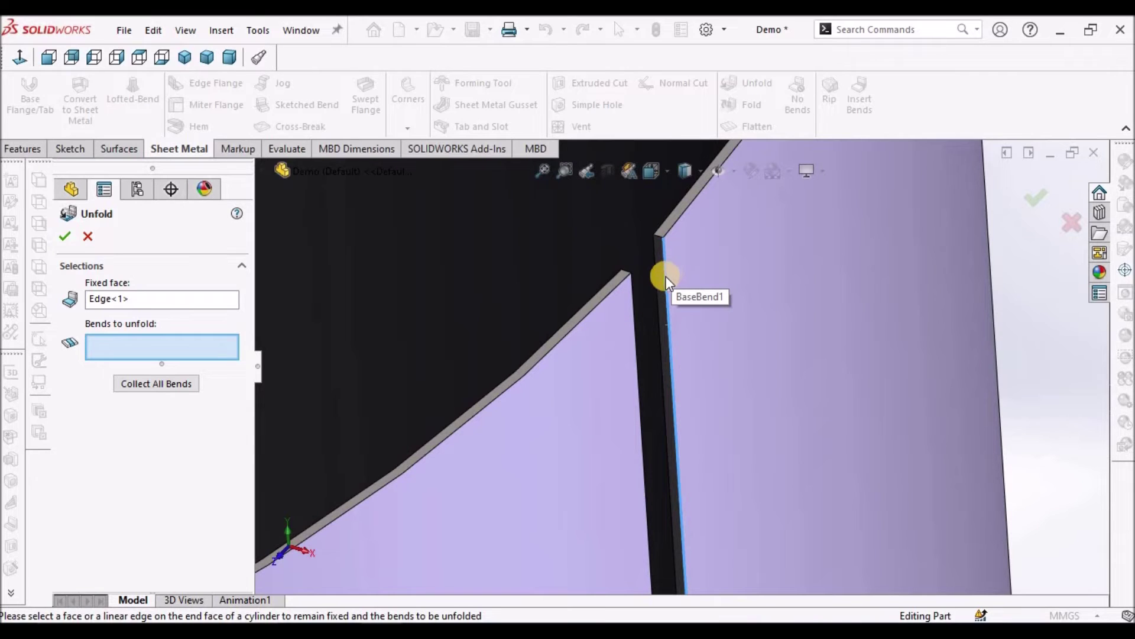
scroll(486, 347, up, 2)
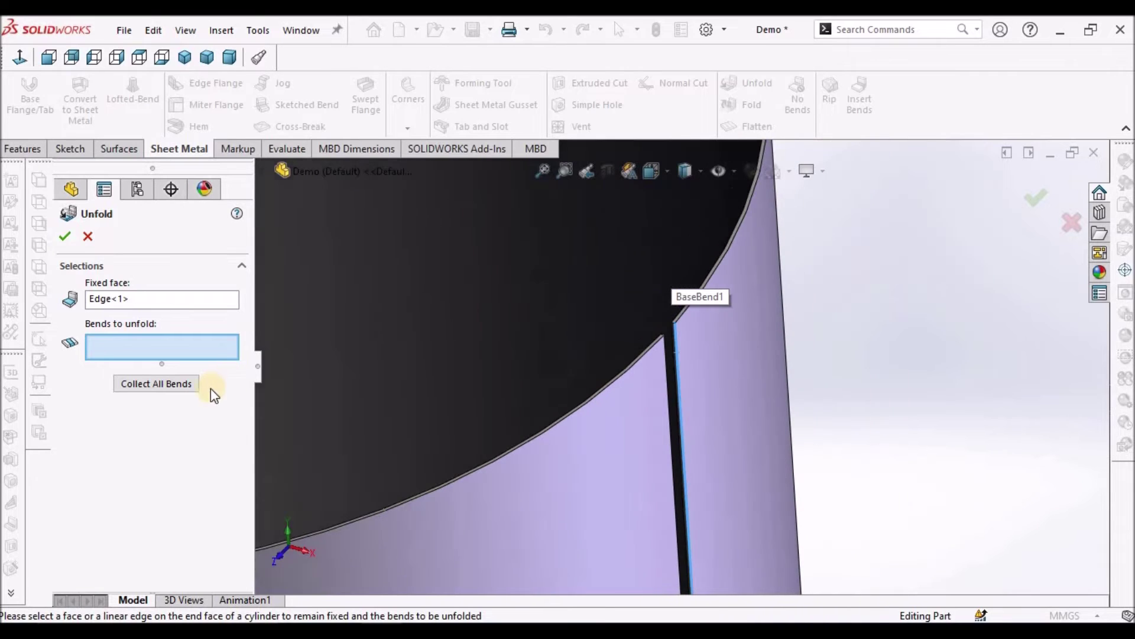
click(156, 383)
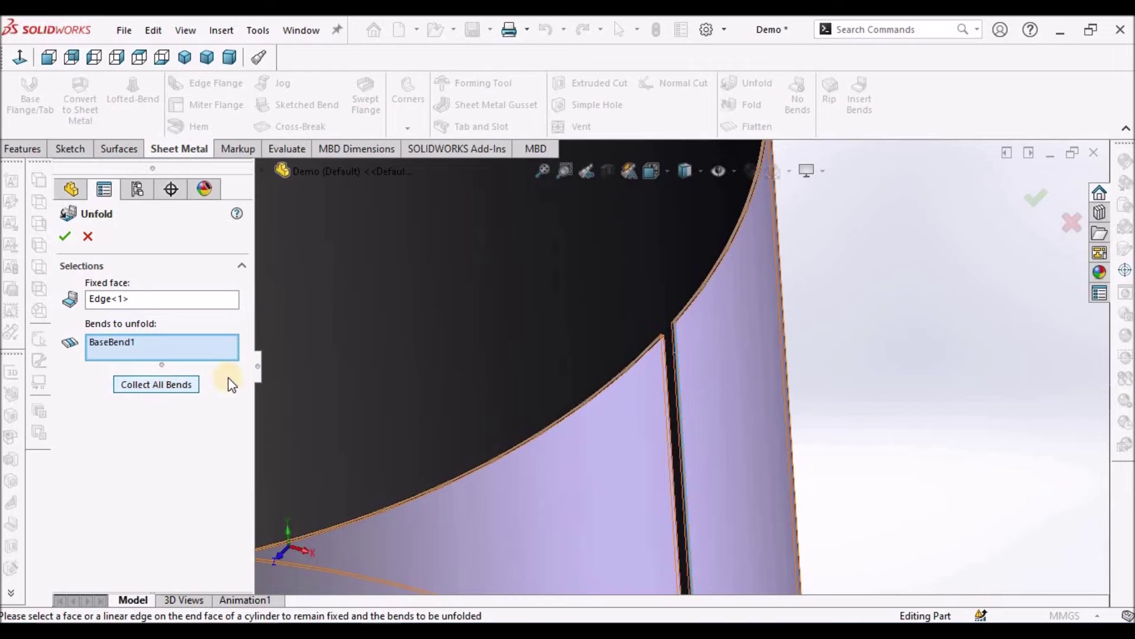
key(f)
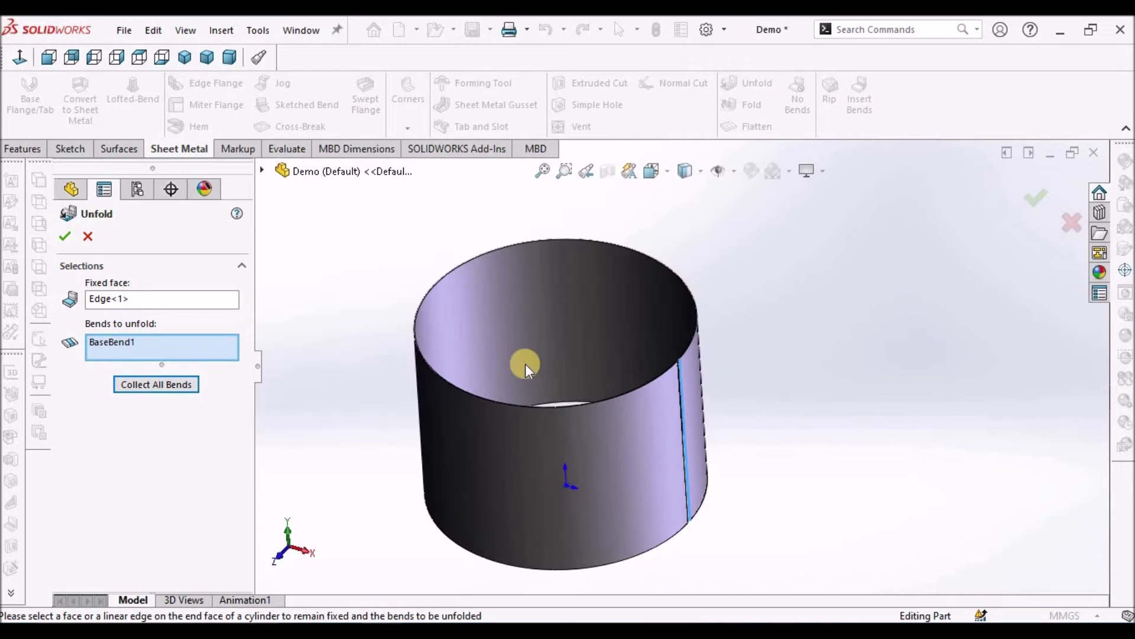
click(60, 235)
scroll(878, 373, up, 3)
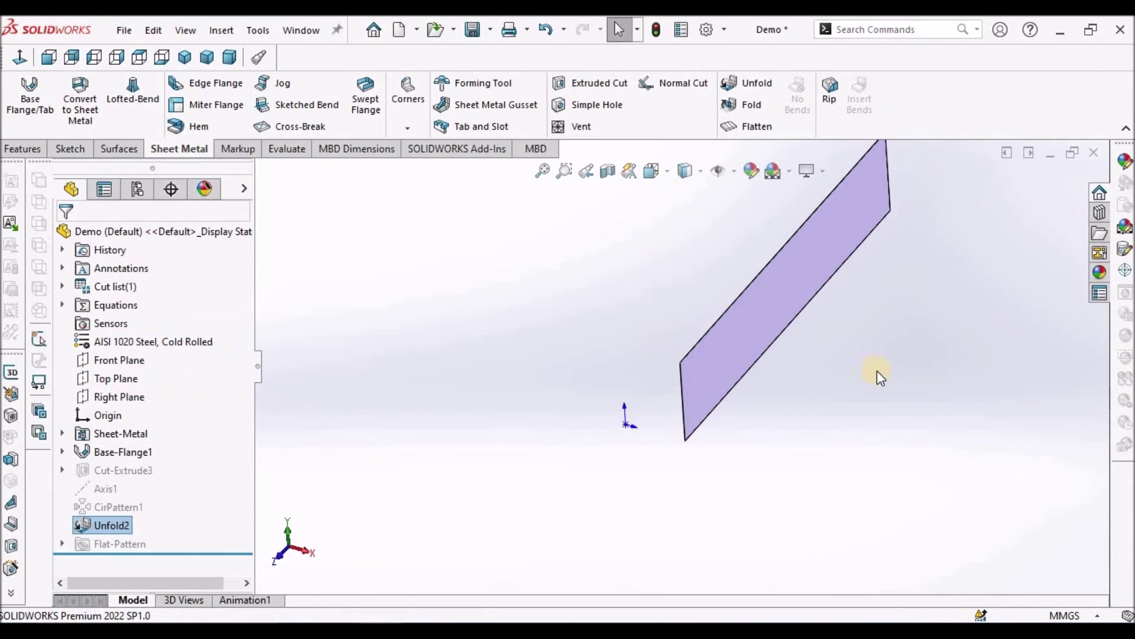
View the flattened sheet face Normal To (Ctrl+8) and begin a new sketch
click(749, 323)
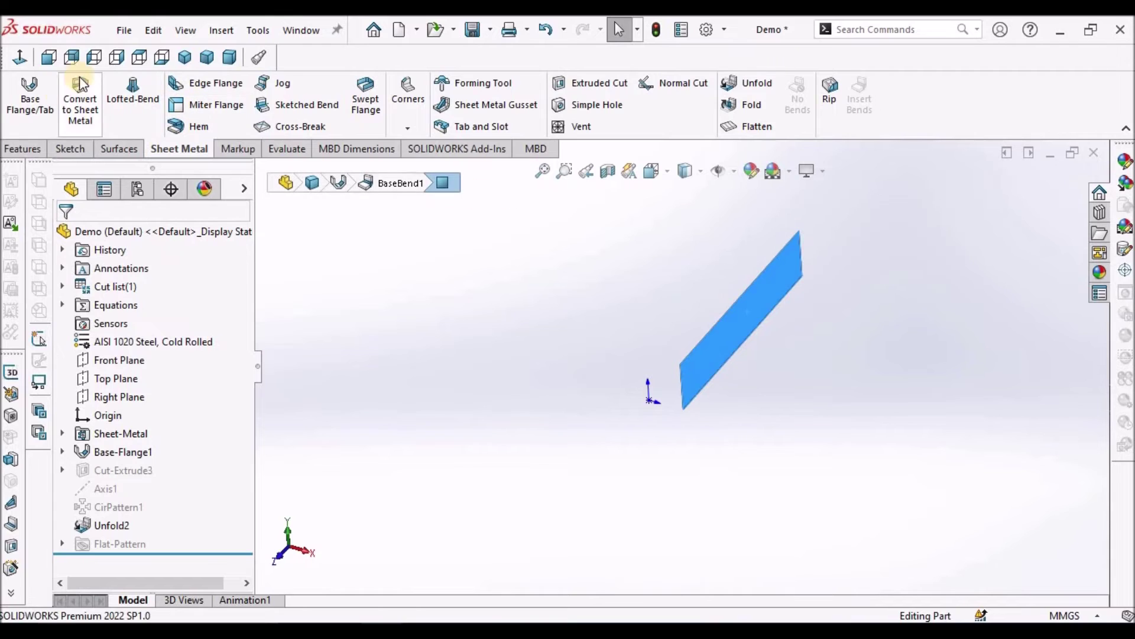
key(ctrl+8)
click(710, 464)
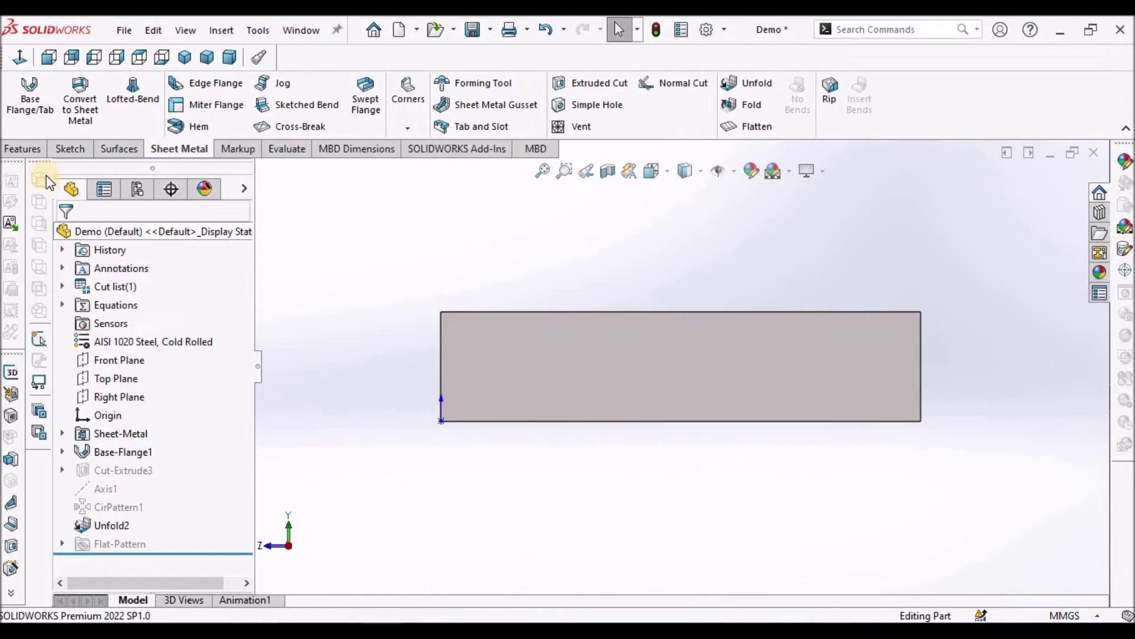
click(71, 149)
click(21, 95)
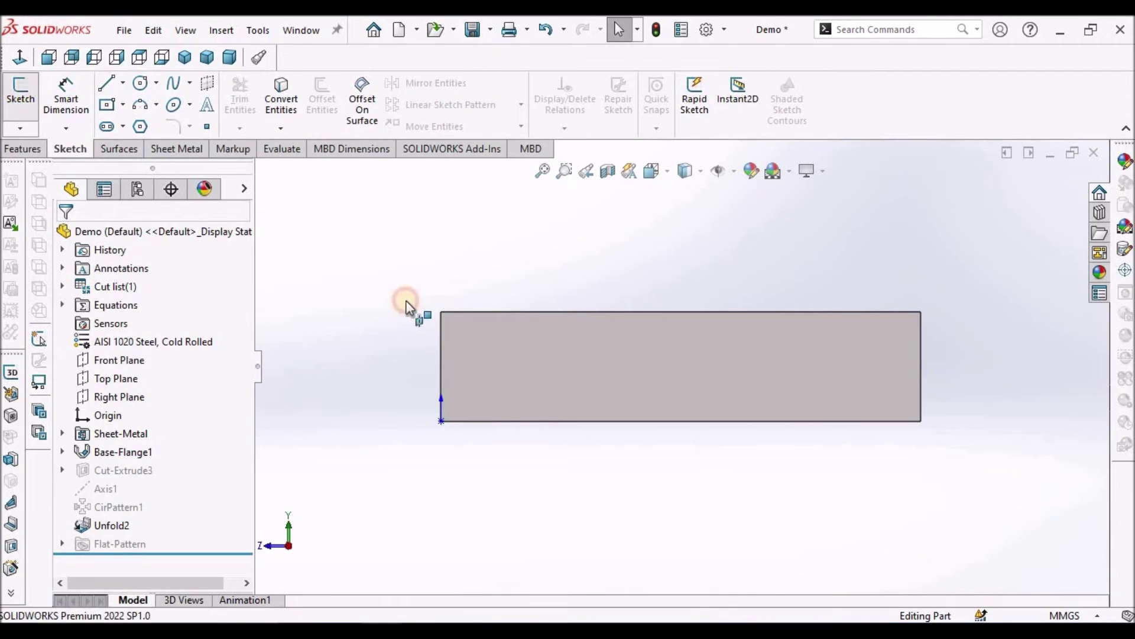
Sketch a circle near the lower-left corner of the flat sheet face
click(492, 369)
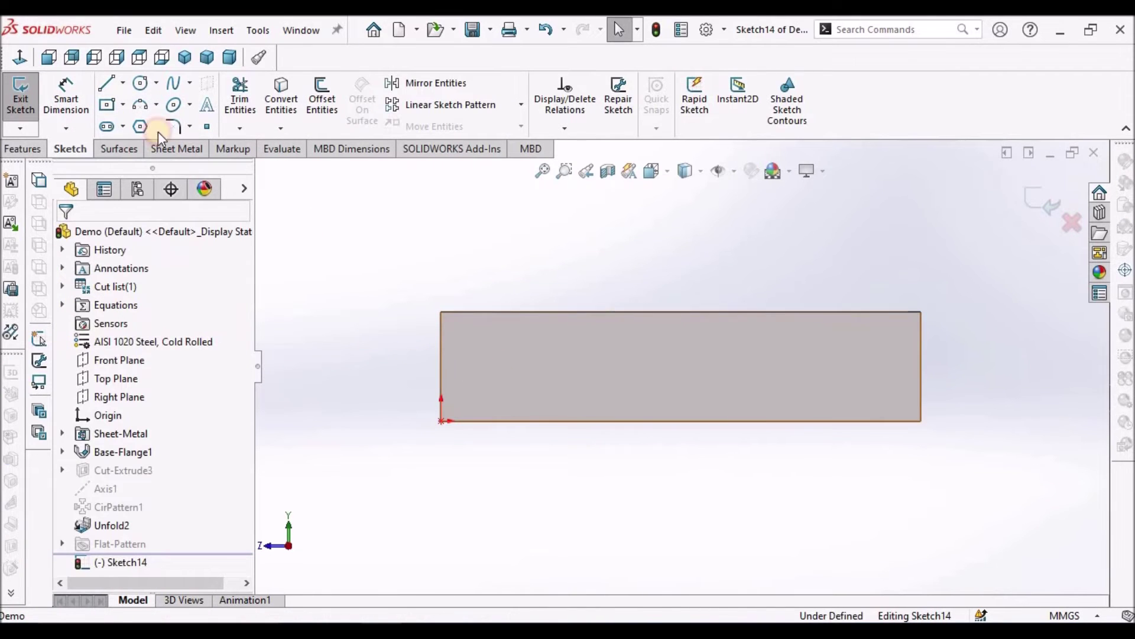
click(140, 82)
scroll(464, 373, down, 4)
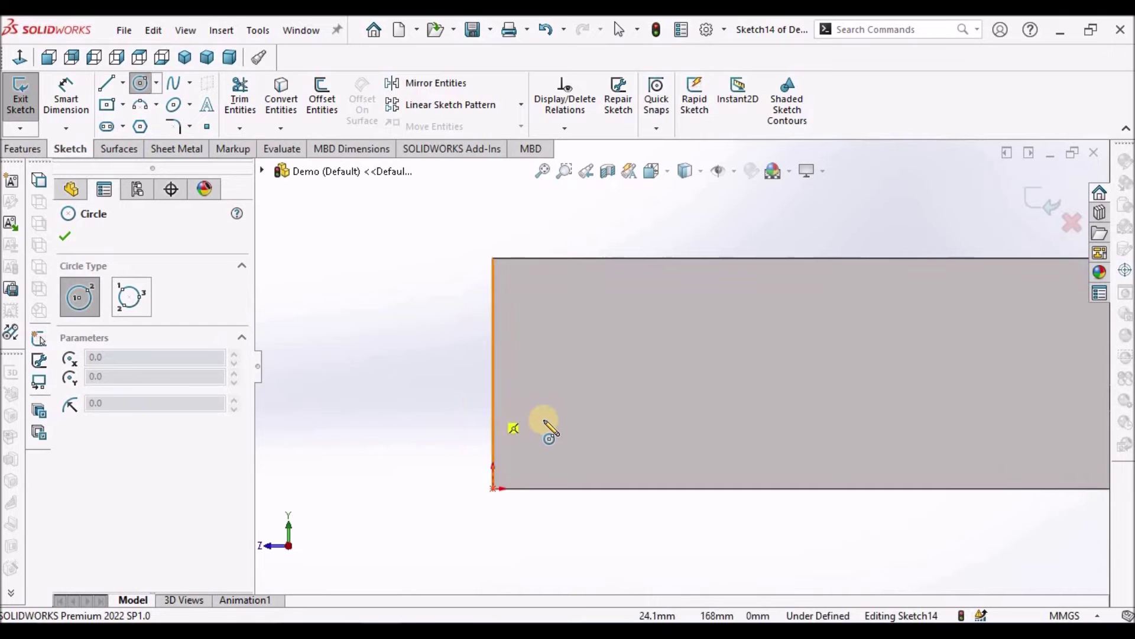
drag(541, 461, 559, 439)
right_click(363, 389)
click(393, 398)
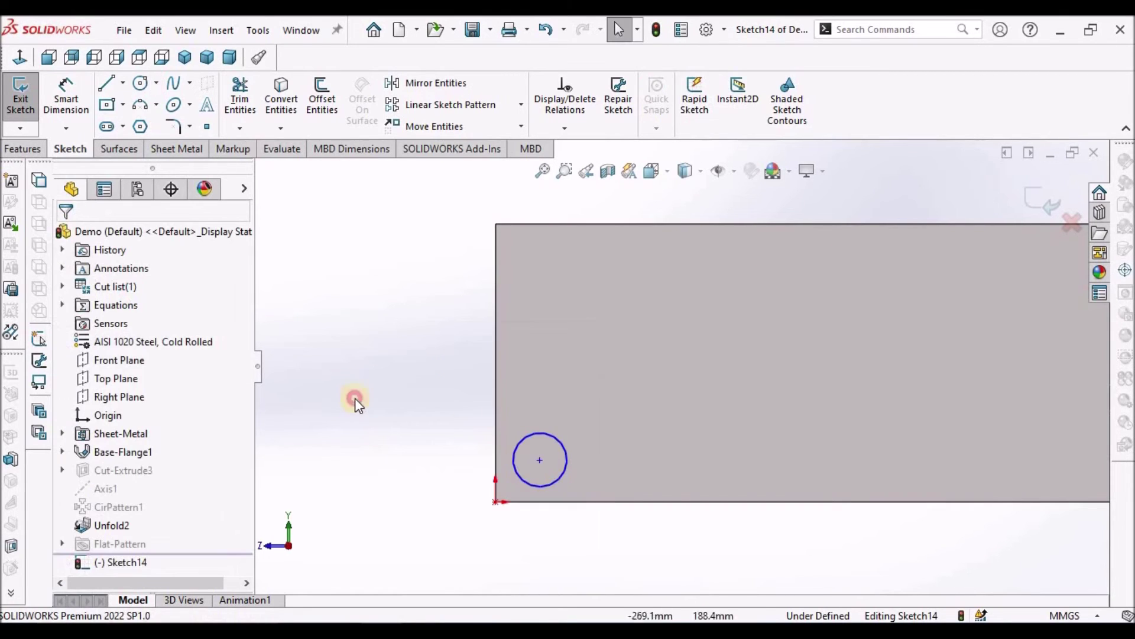
scroll(686, 412, up, 3)
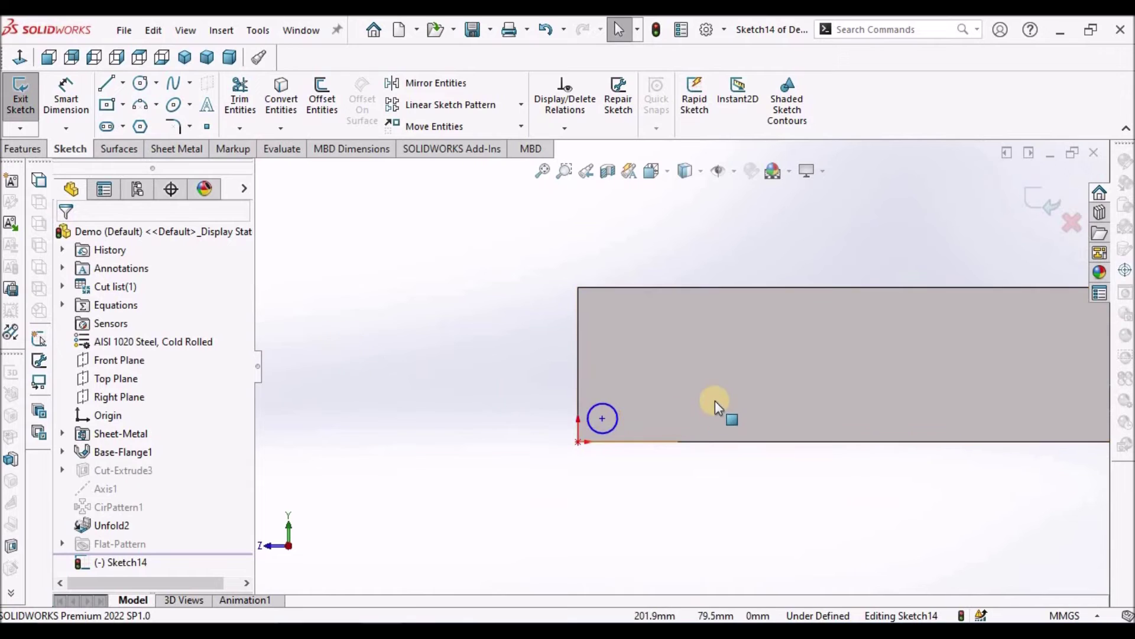
scroll(715, 400, down, 1)
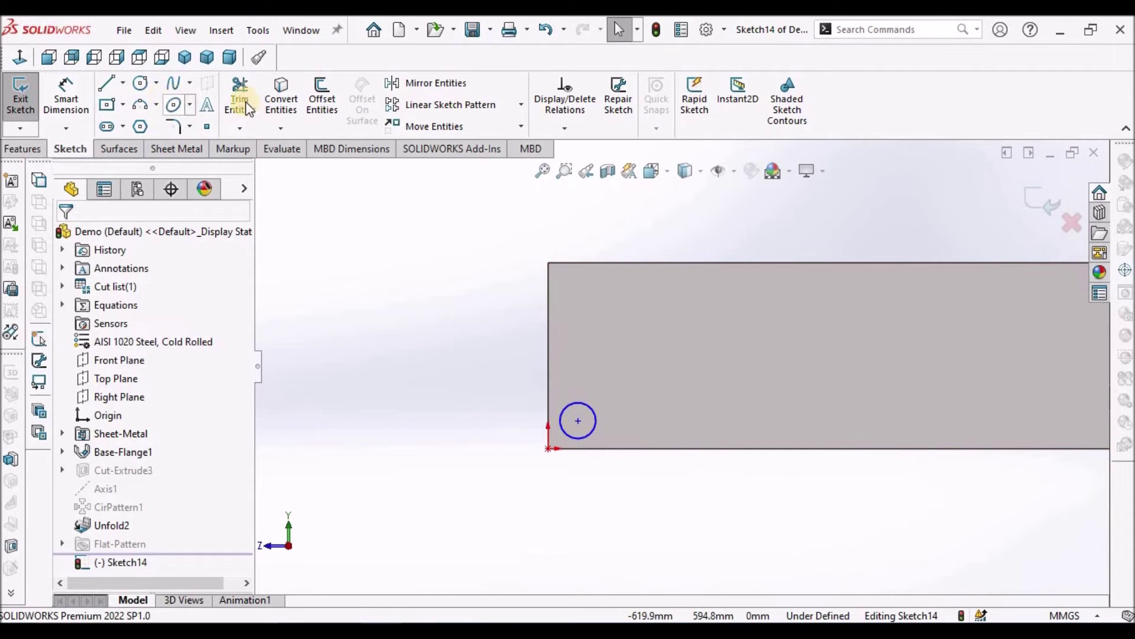
Locate the circle centre 70 mm from the left edge and 80 mm from the bottom edge
click(66, 96)
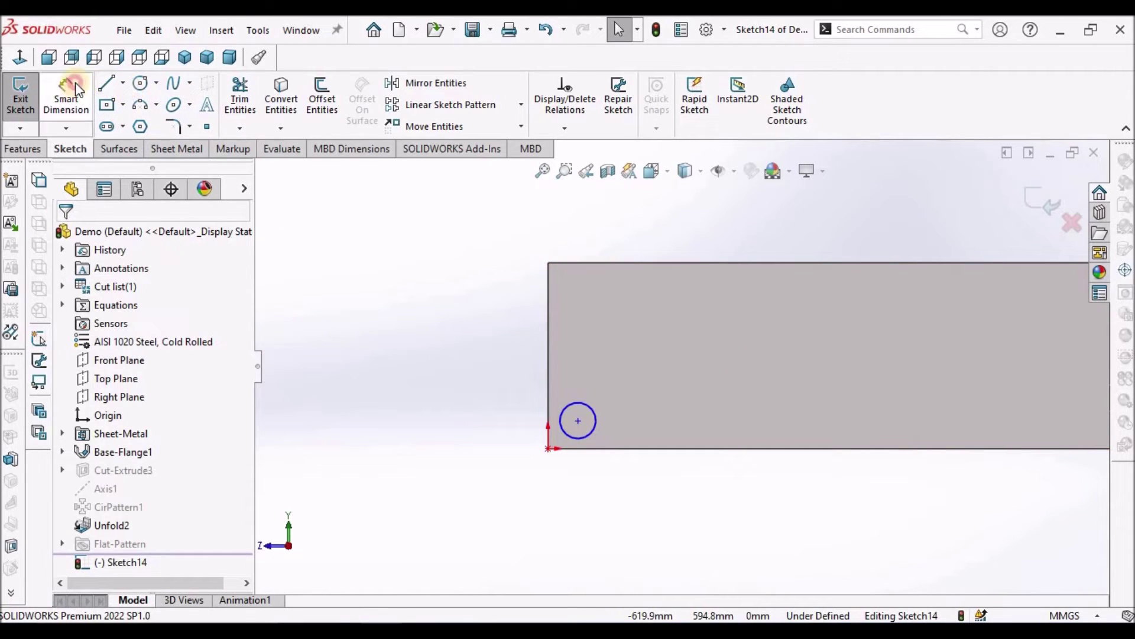
click(549, 392)
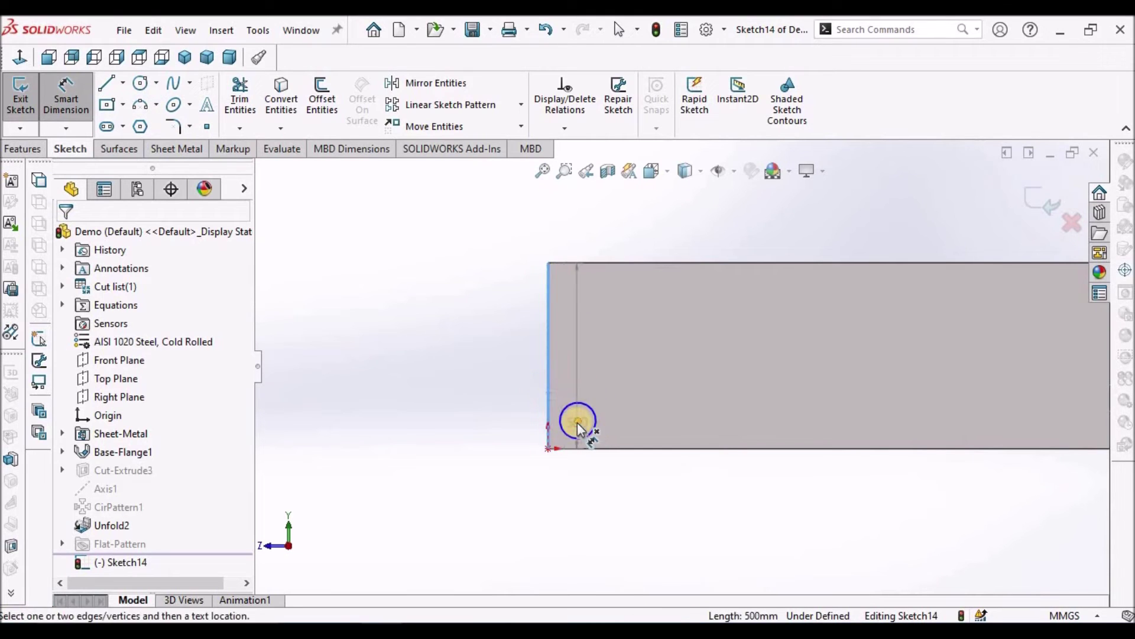
click(578, 423)
click(628, 496)
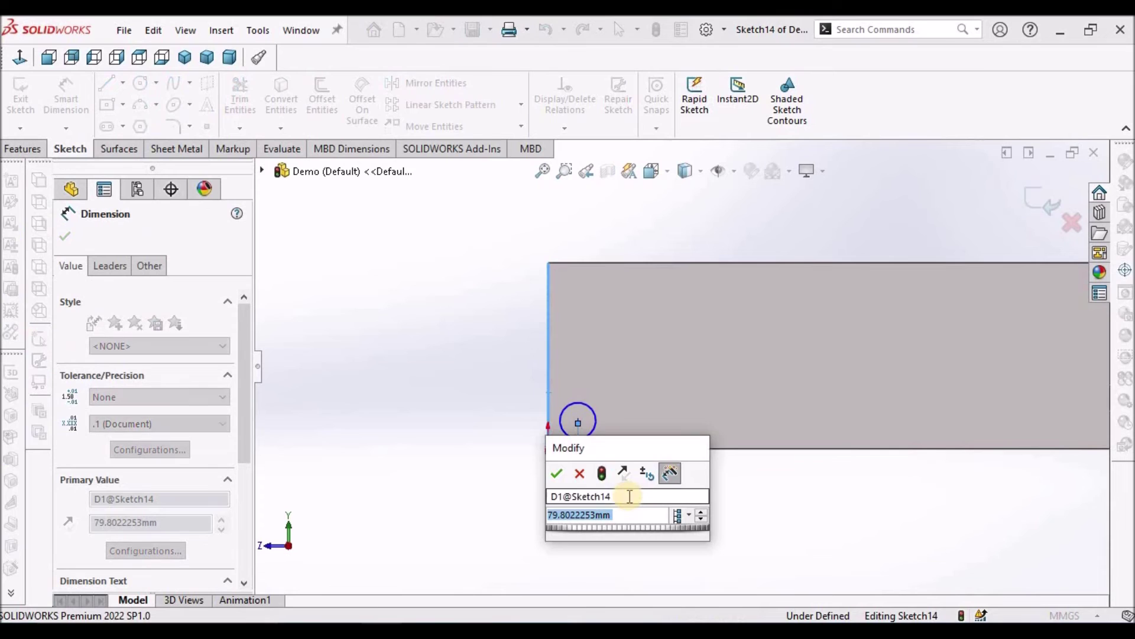
text(70)
key(Return)
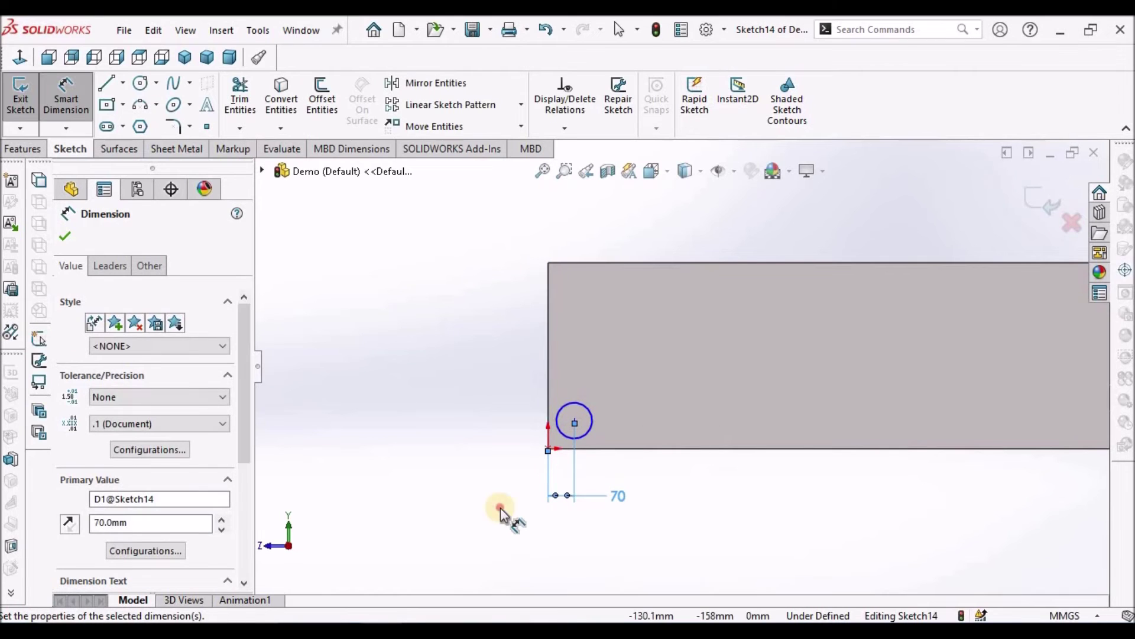
click(502, 513)
click(619, 449)
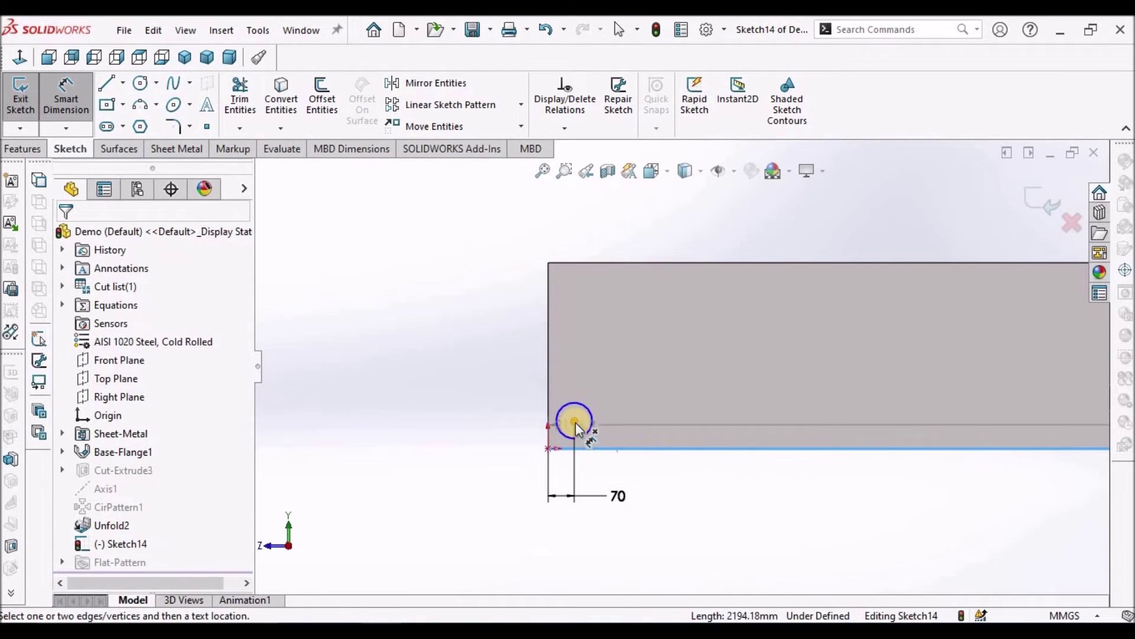
click(577, 423)
click(509, 431)
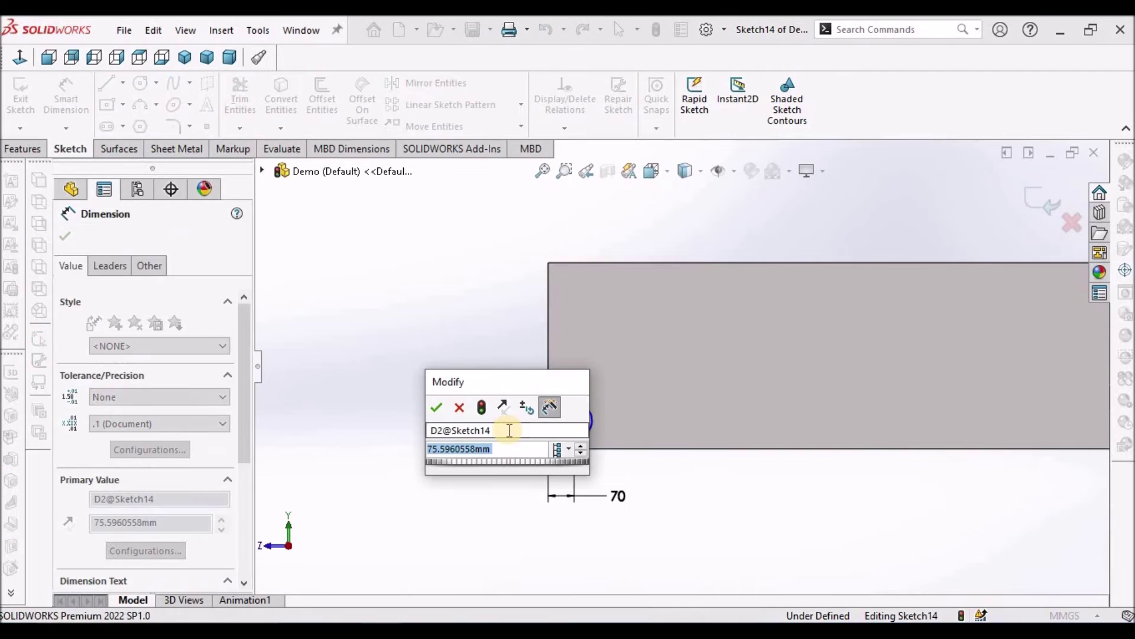
text(80)
key(Return)
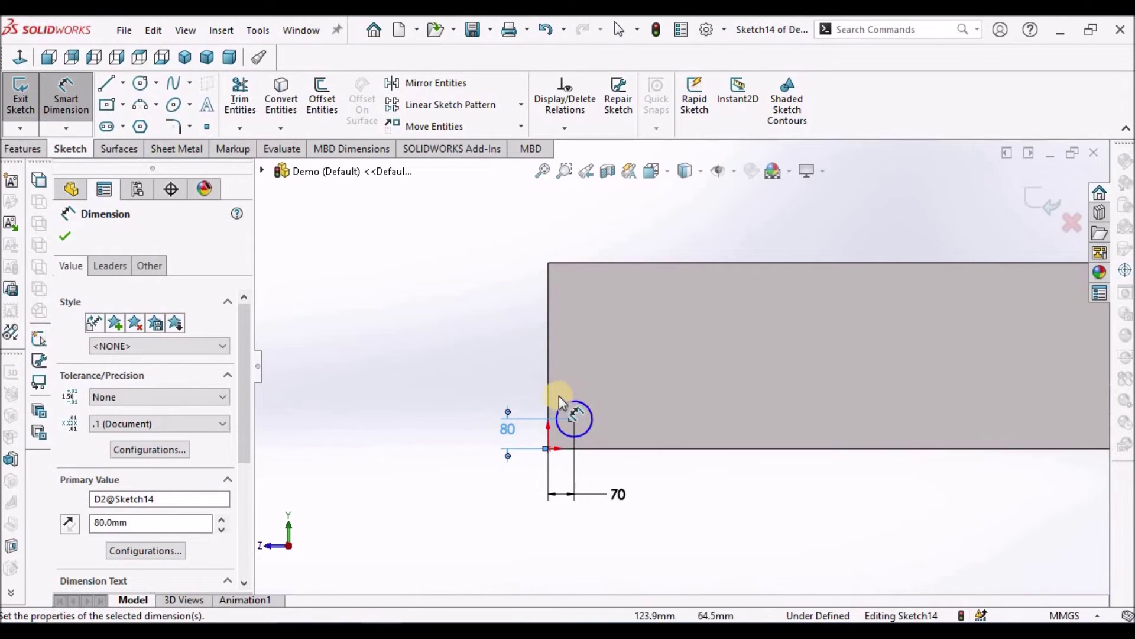
Dimension the circle to 60 mm diameter, exit dimensioning, and select the sheet's top edge
click(581, 402)
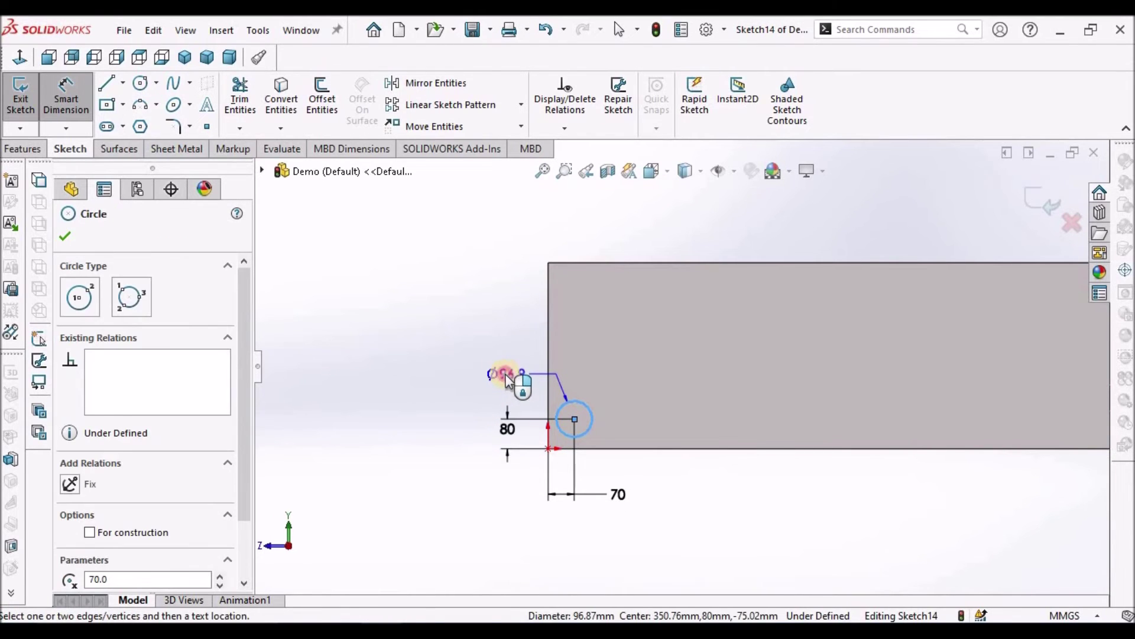
click(507, 373)
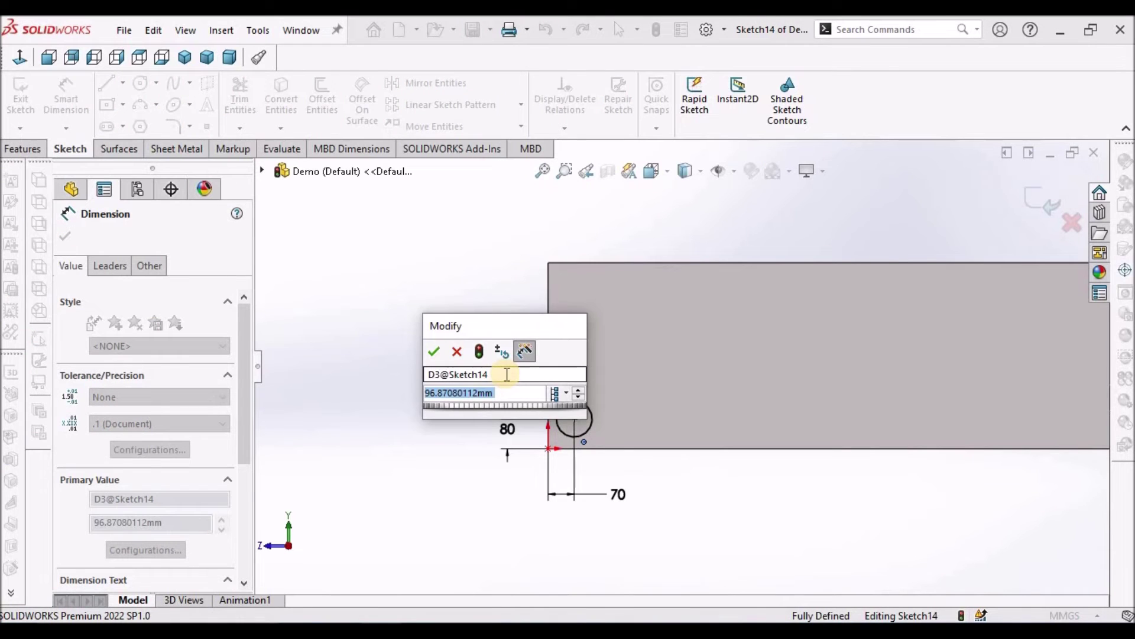
text(60)
key(Return)
right_click(451, 373)
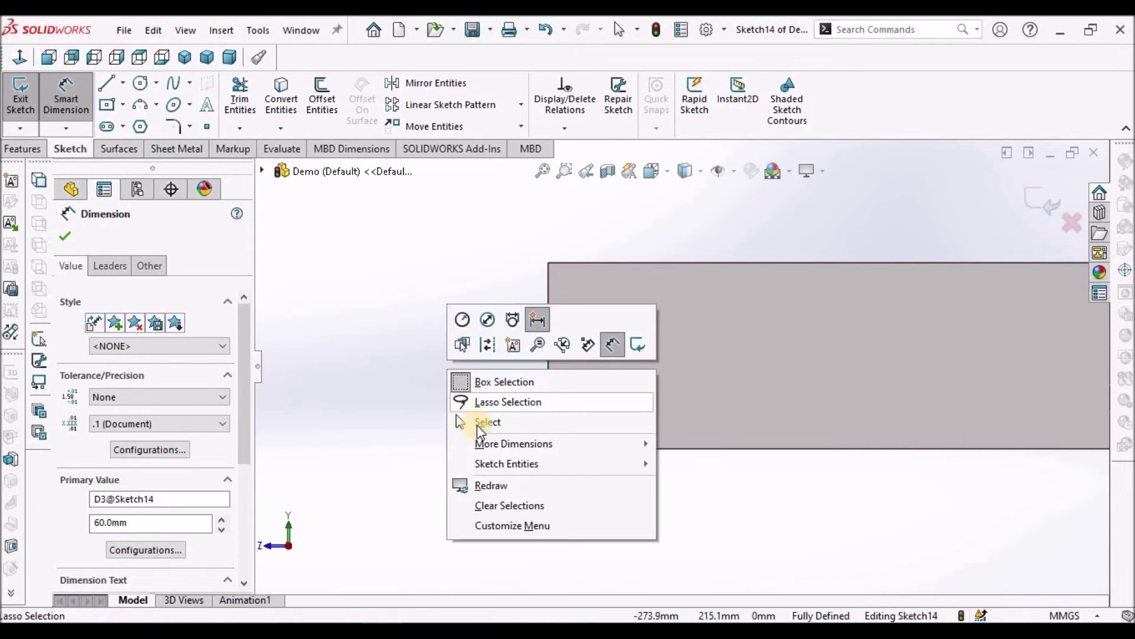
key(Escape)
scroll(733, 414, up, 3)
scroll(740, 399, down, 1)
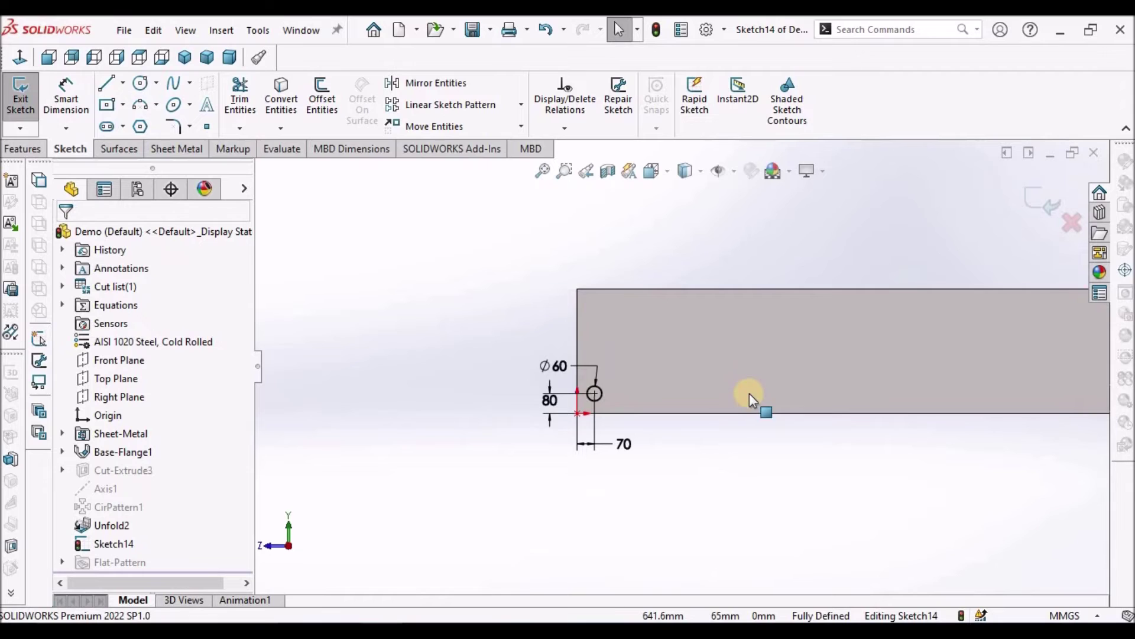
scroll(753, 388, down, 1)
scroll(761, 378, up, 1)
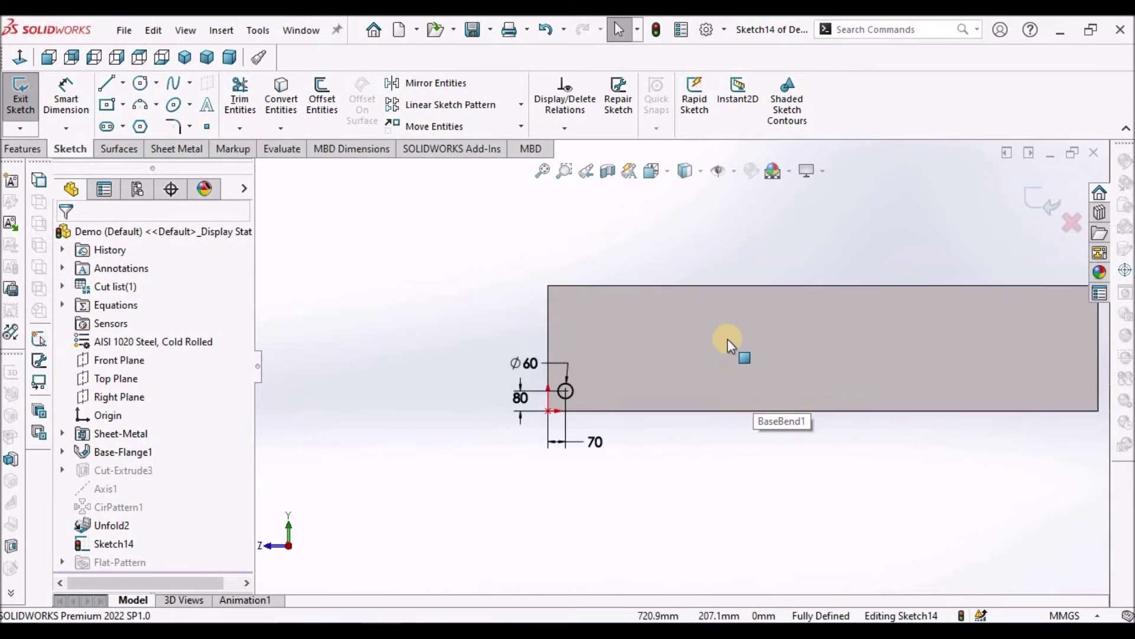
scroll(729, 345, down, 1)
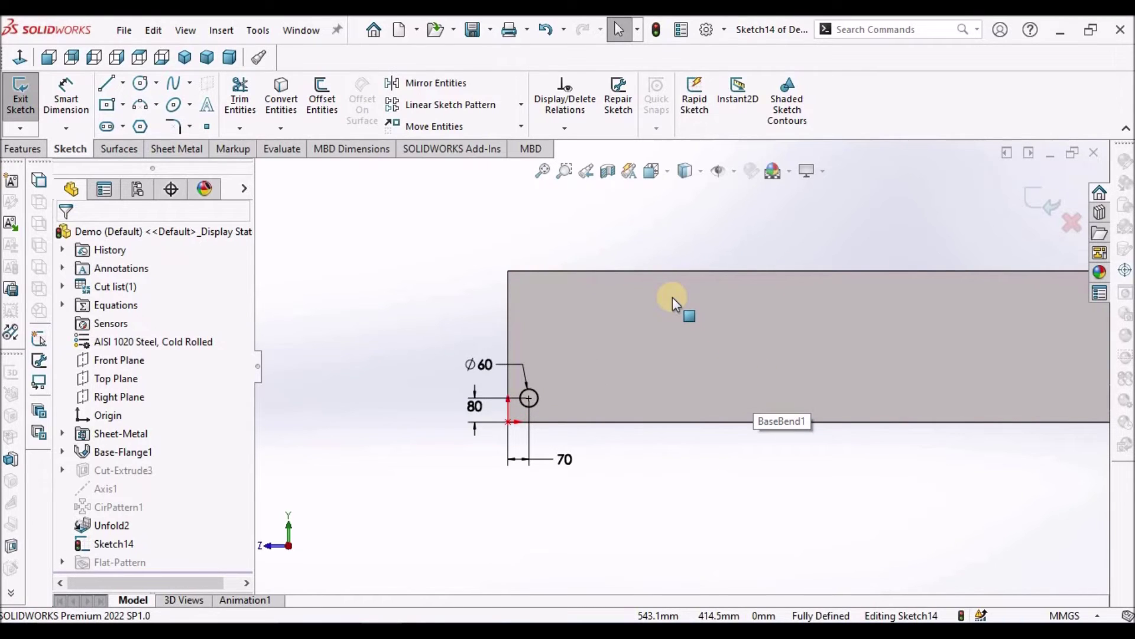
click(840, 271)
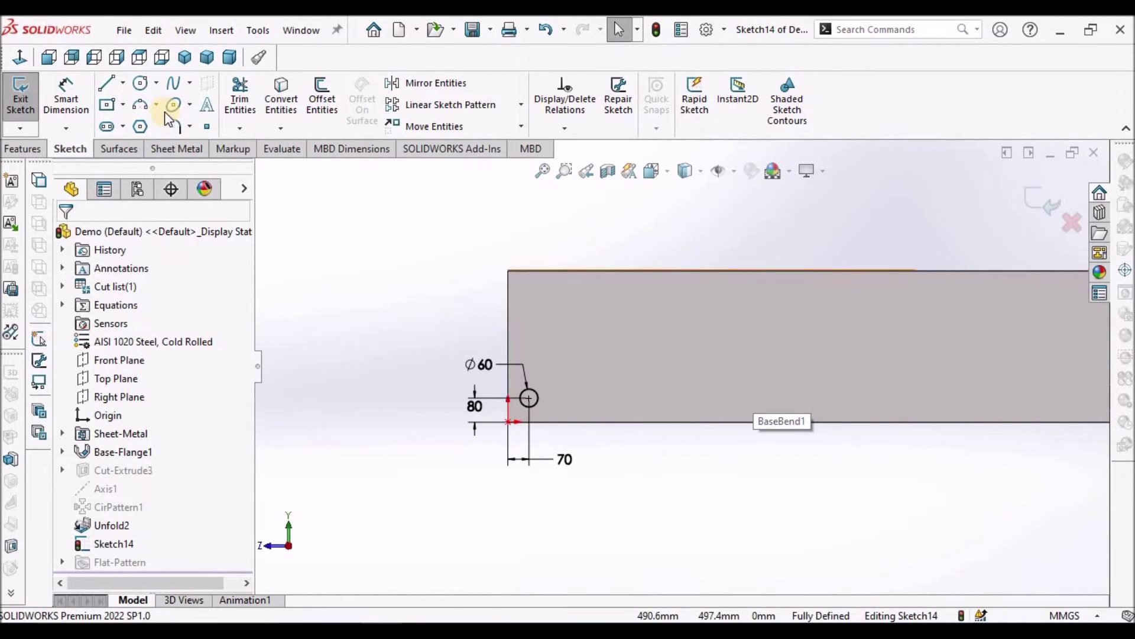
Start a linear sketch pattern along the sheet's left edge, patterning the 60 mm circle Arc1
click(484, 106)
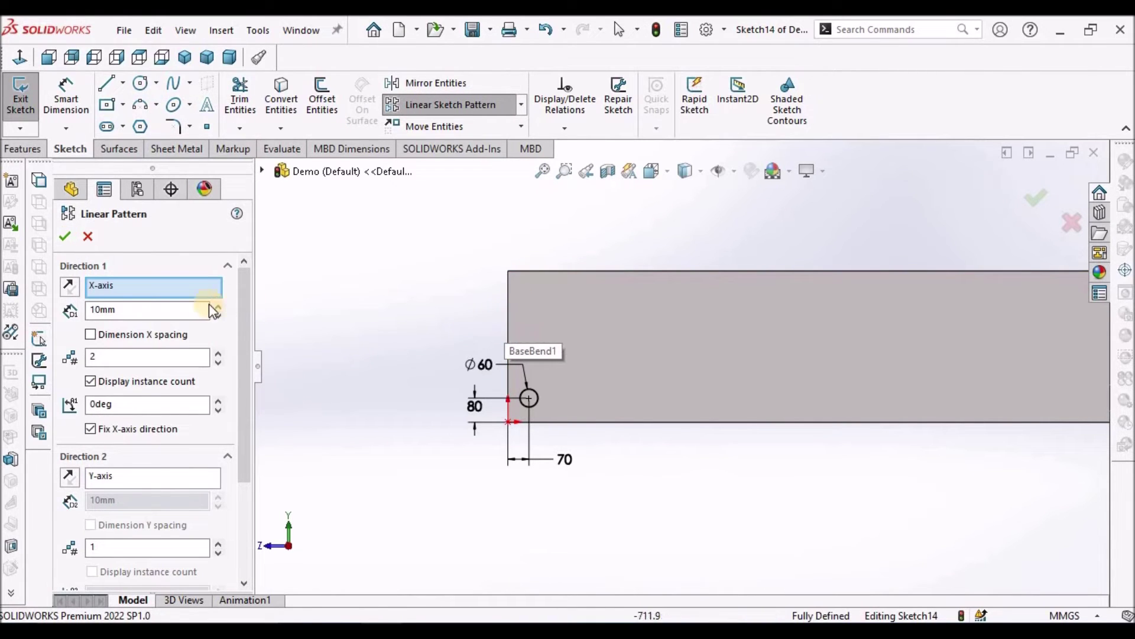
click(178, 288)
right_click(181, 294)
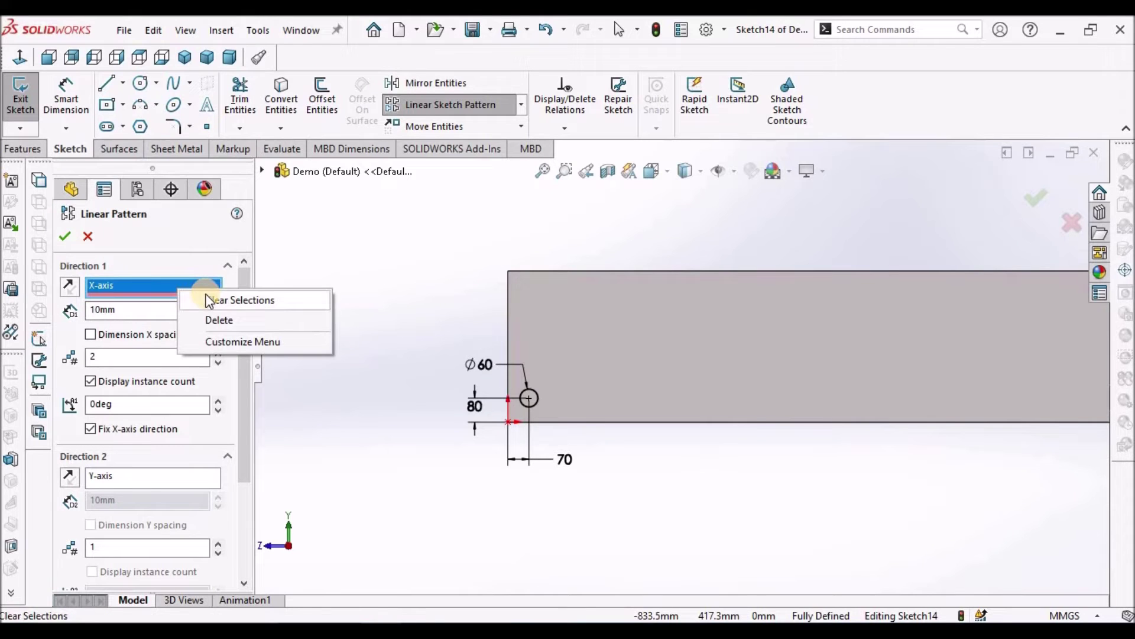
click(227, 298)
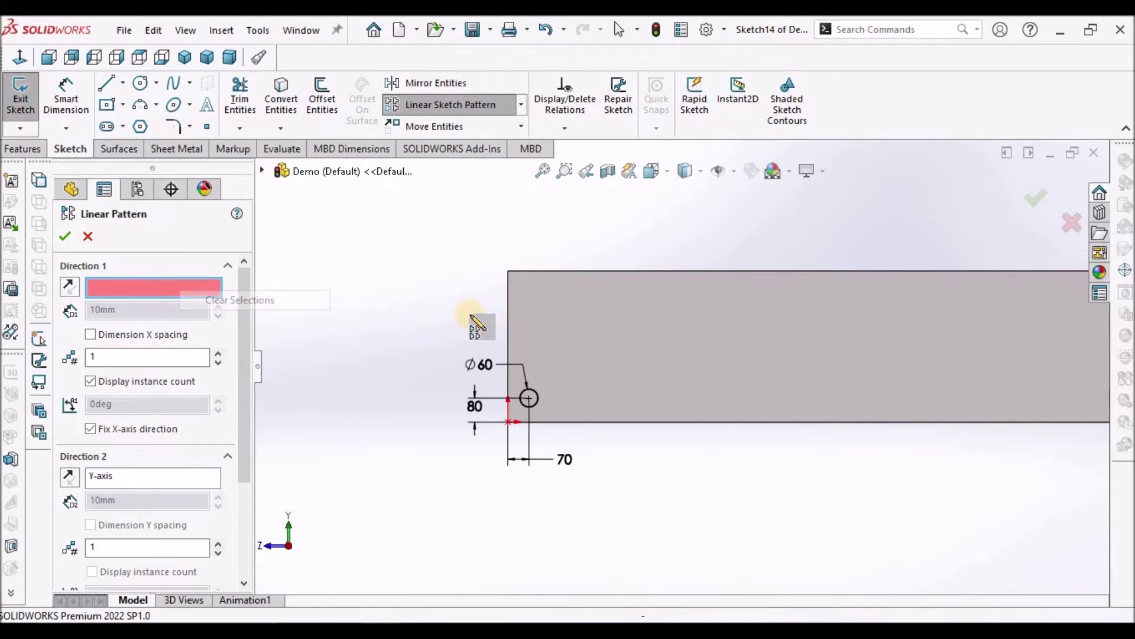
click(509, 314)
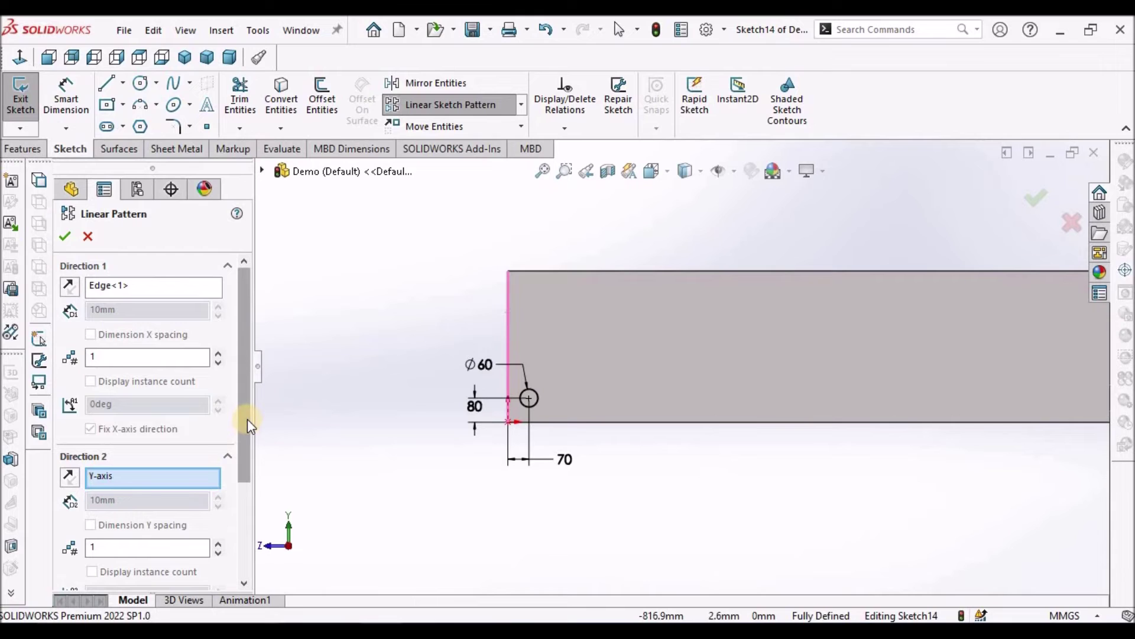
click(219, 353)
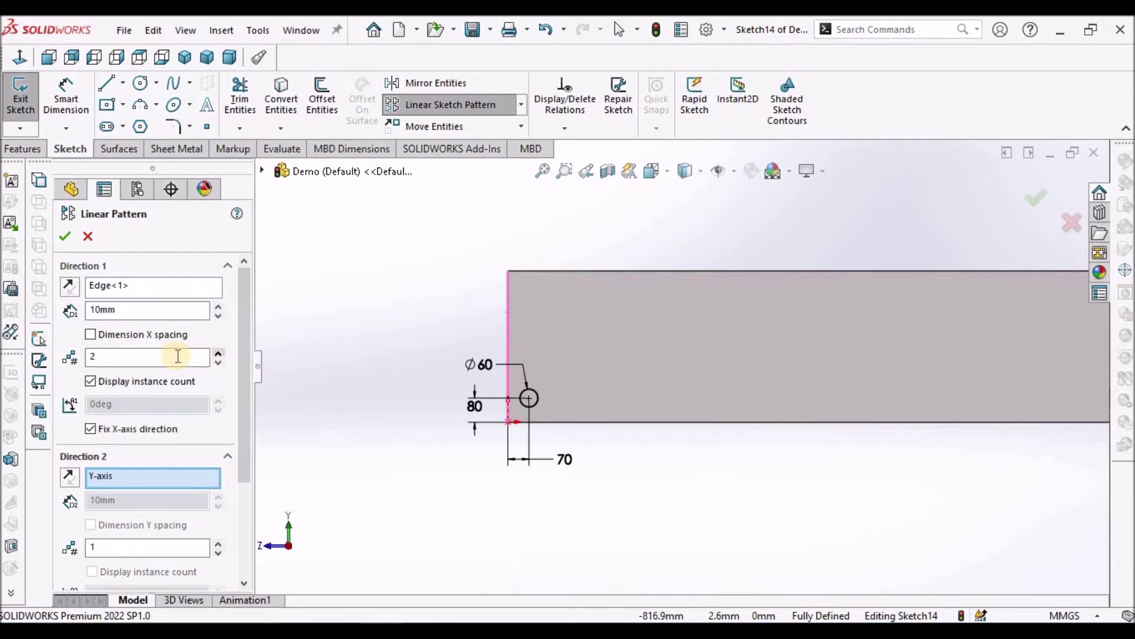
drag(243, 411, 243, 512)
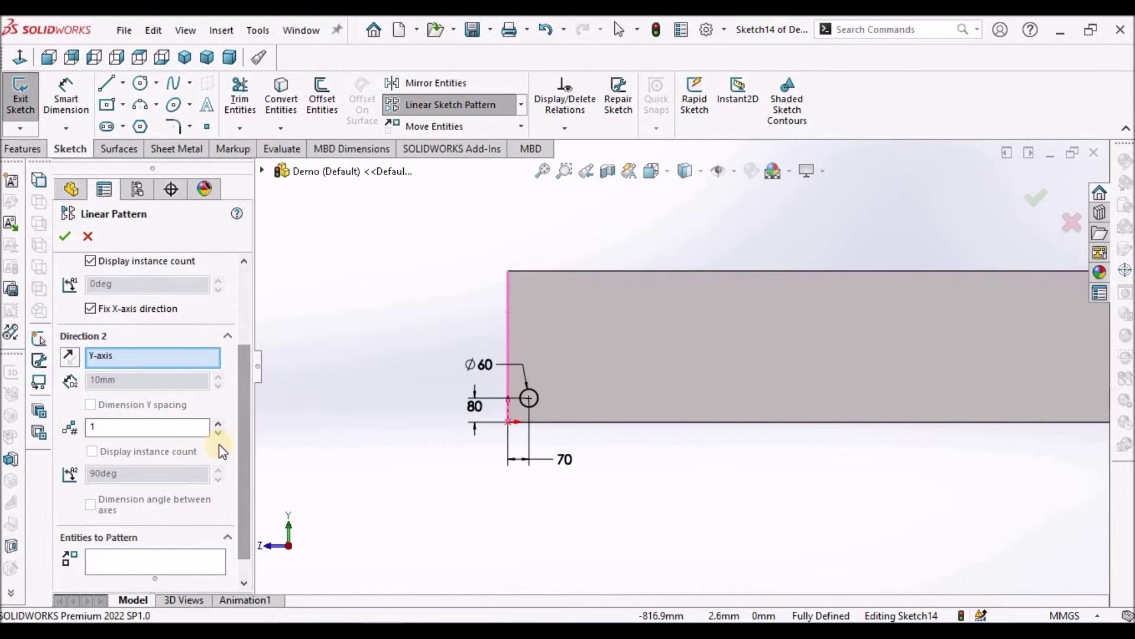
click(172, 562)
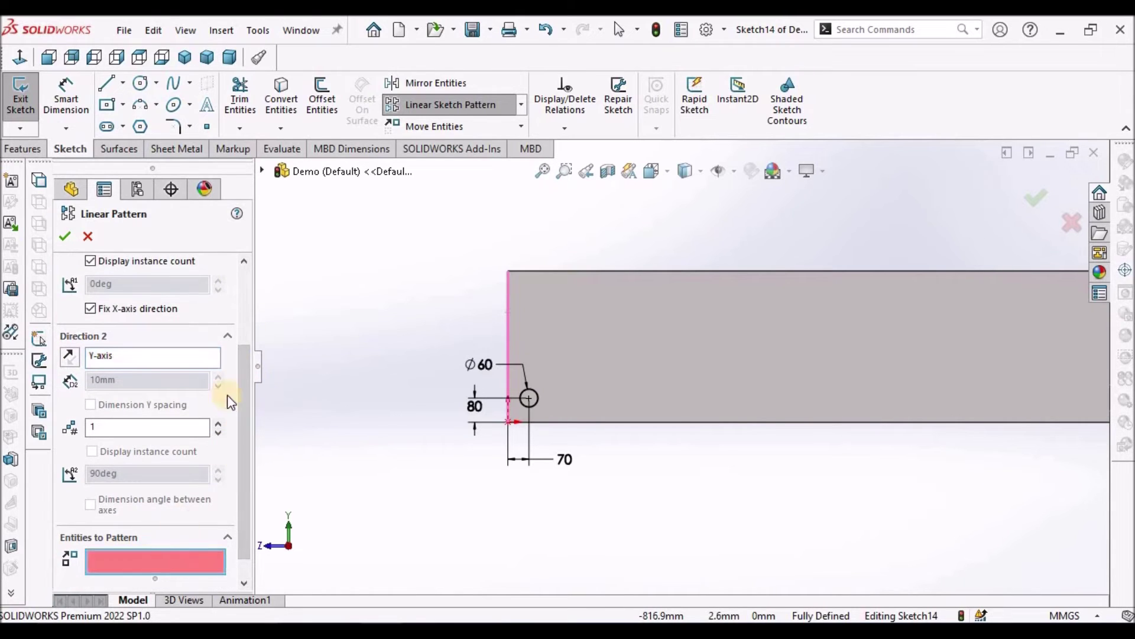
click(265, 171)
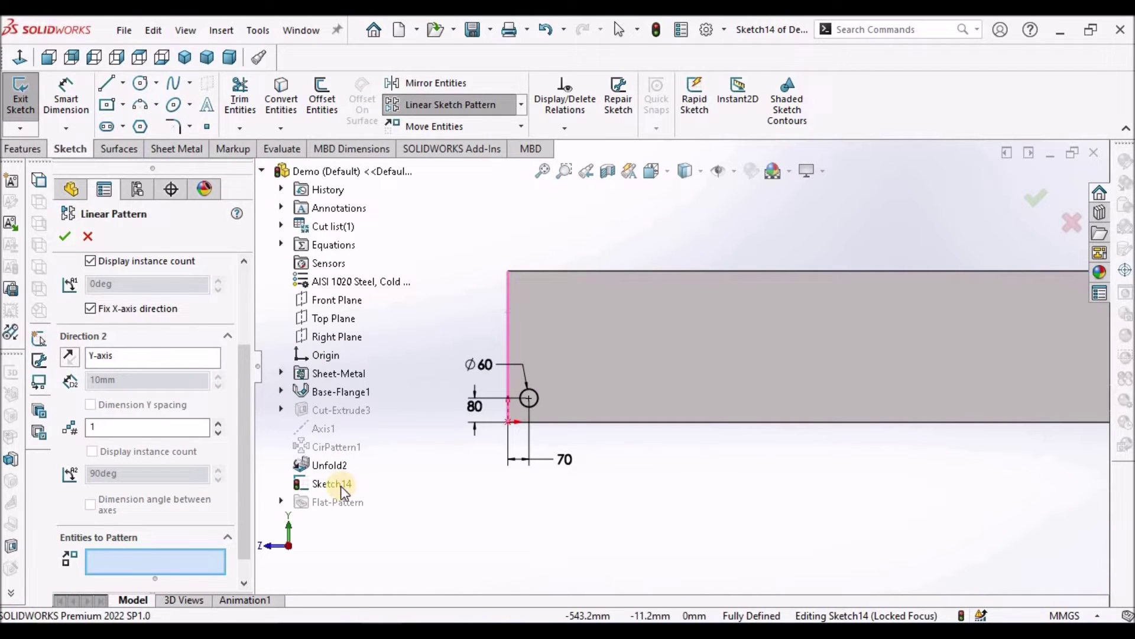
click(532, 392)
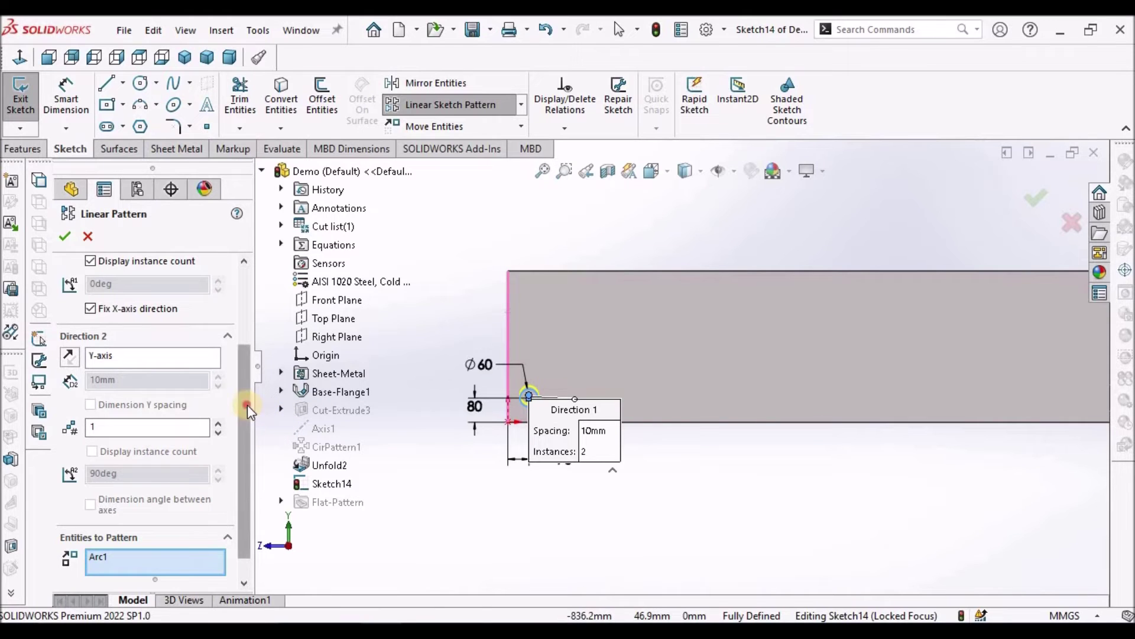
drag(247, 405, 256, 303)
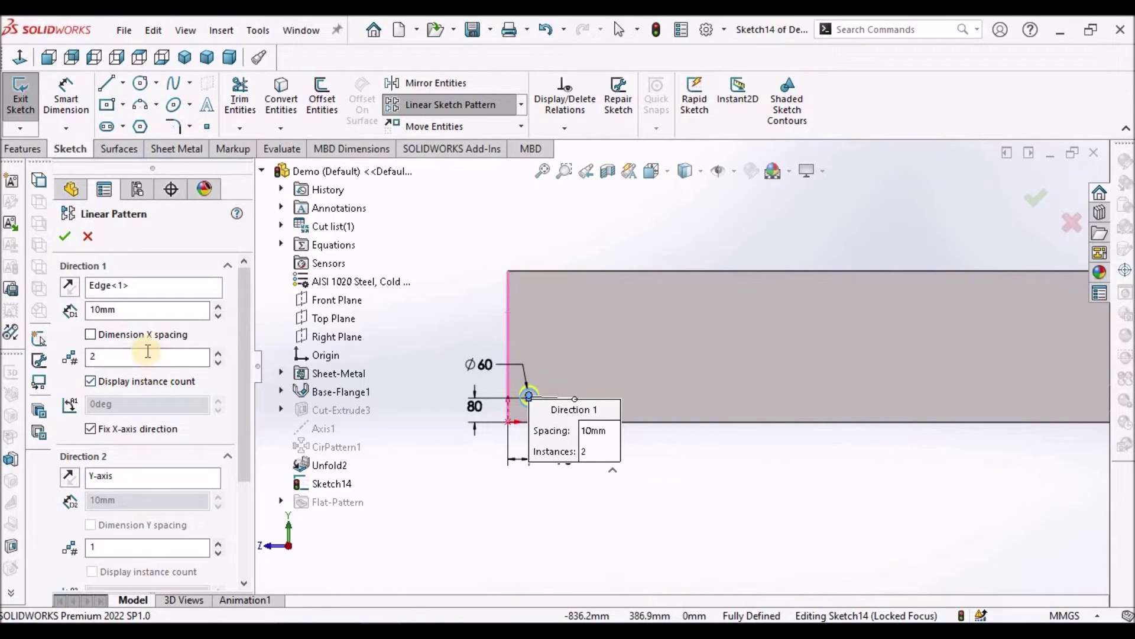
Set the pattern spacing to 80 mm with 5 instances and apply it
click(152, 312)
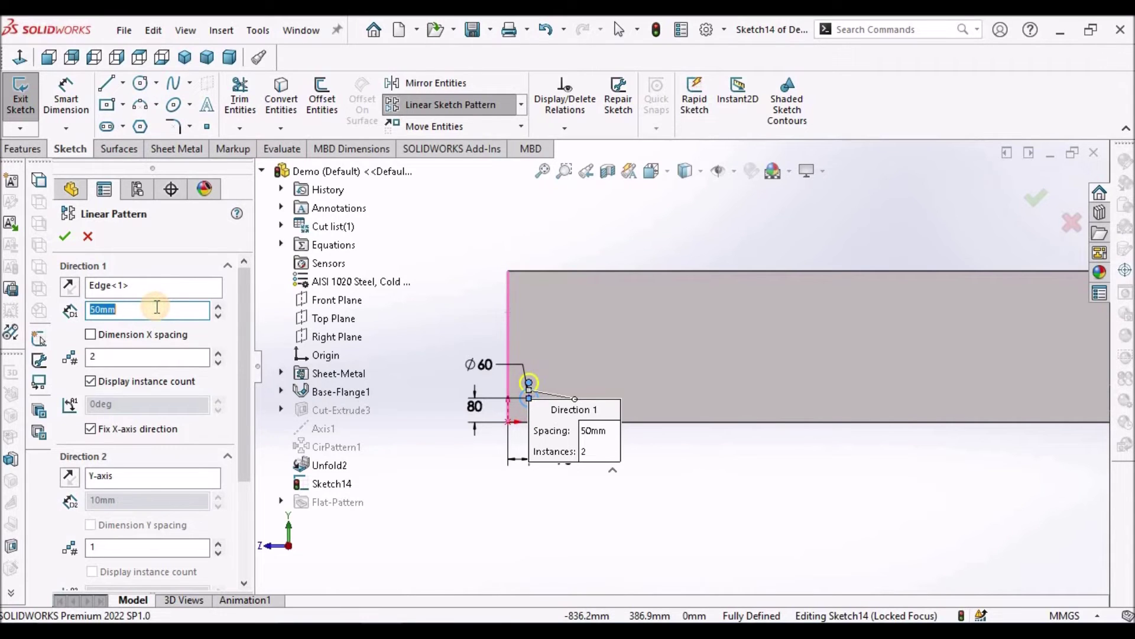
text(80)
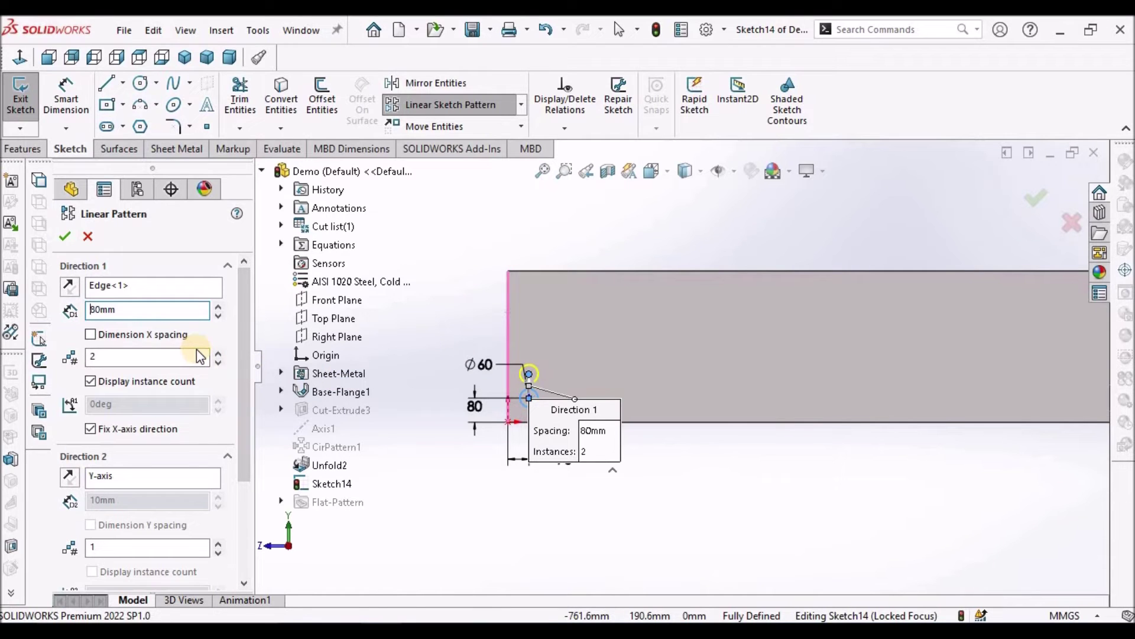
click(219, 353)
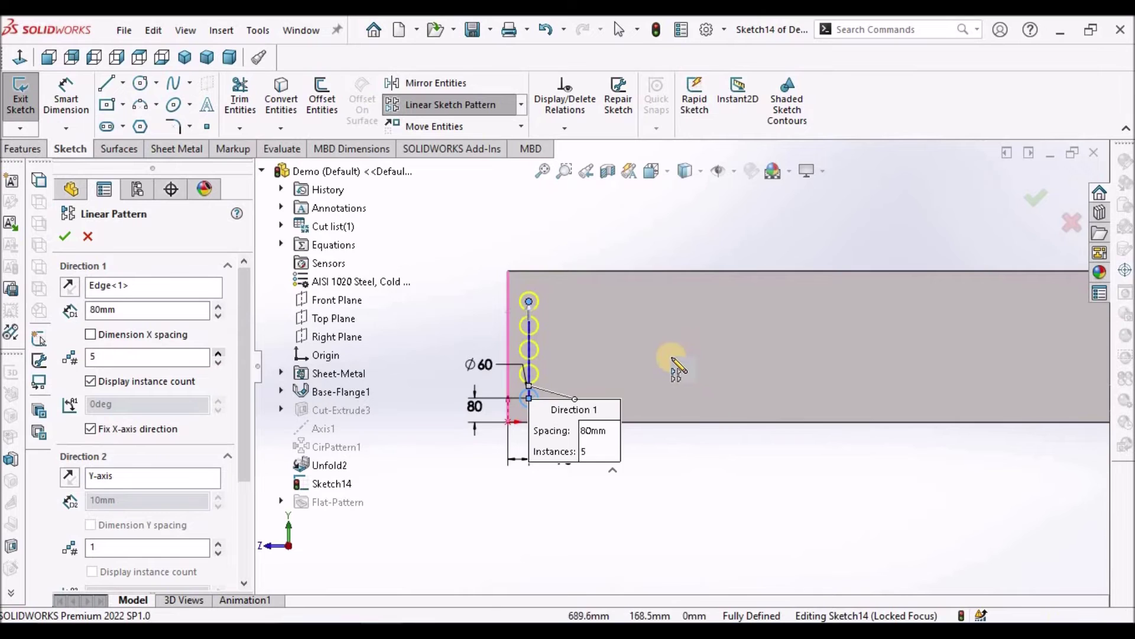
scroll(639, 364, down, 5)
scroll(509, 362, up, 3)
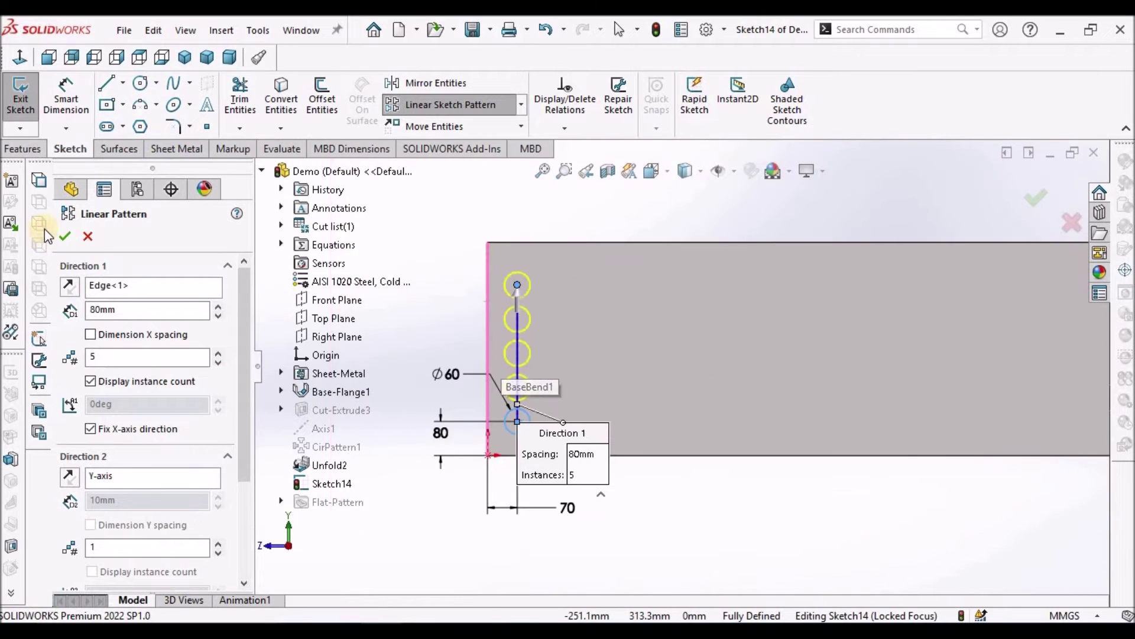
click(65, 236)
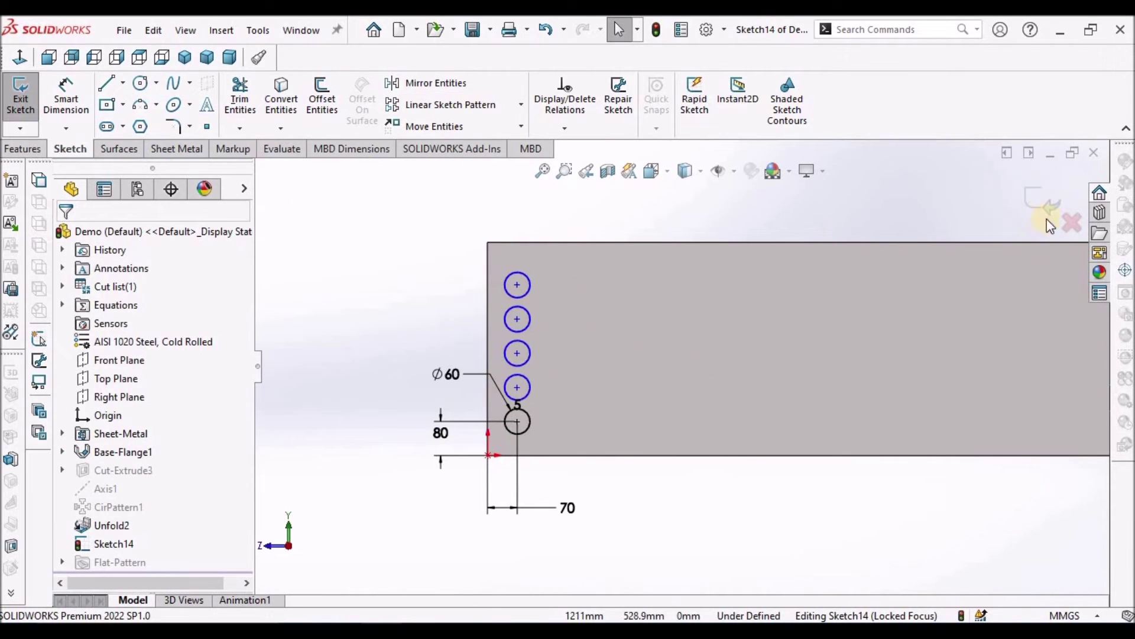
Create Cut-Extrude4 from the five Ø60 circles, with cut depth linked to sheet thickness
click(177, 149)
click(594, 83)
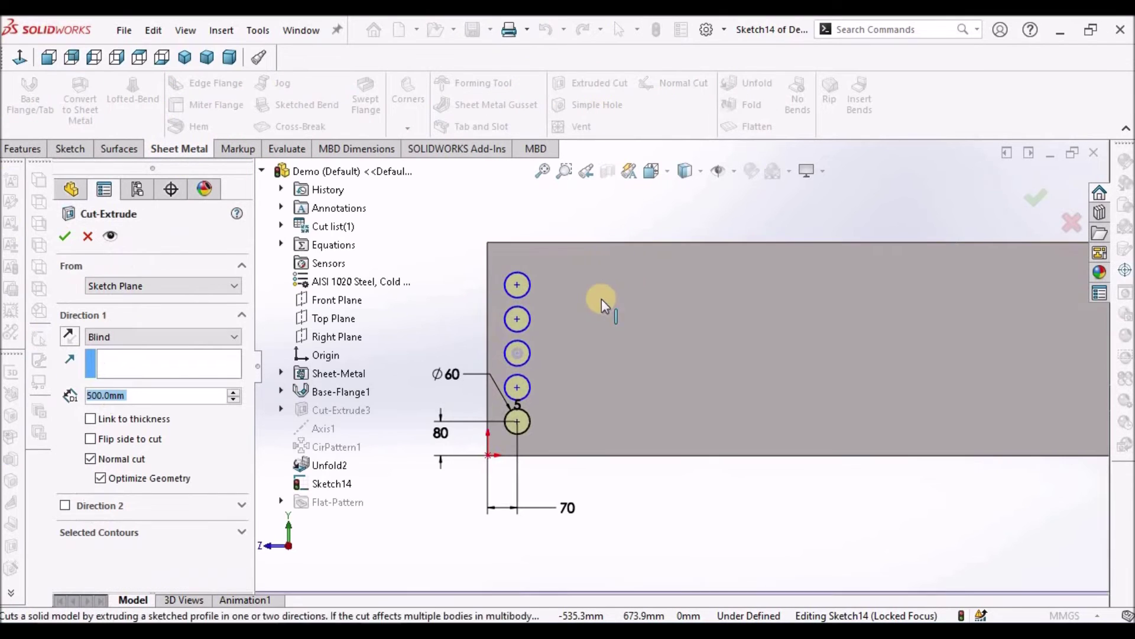
click(91, 419)
click(65, 236)
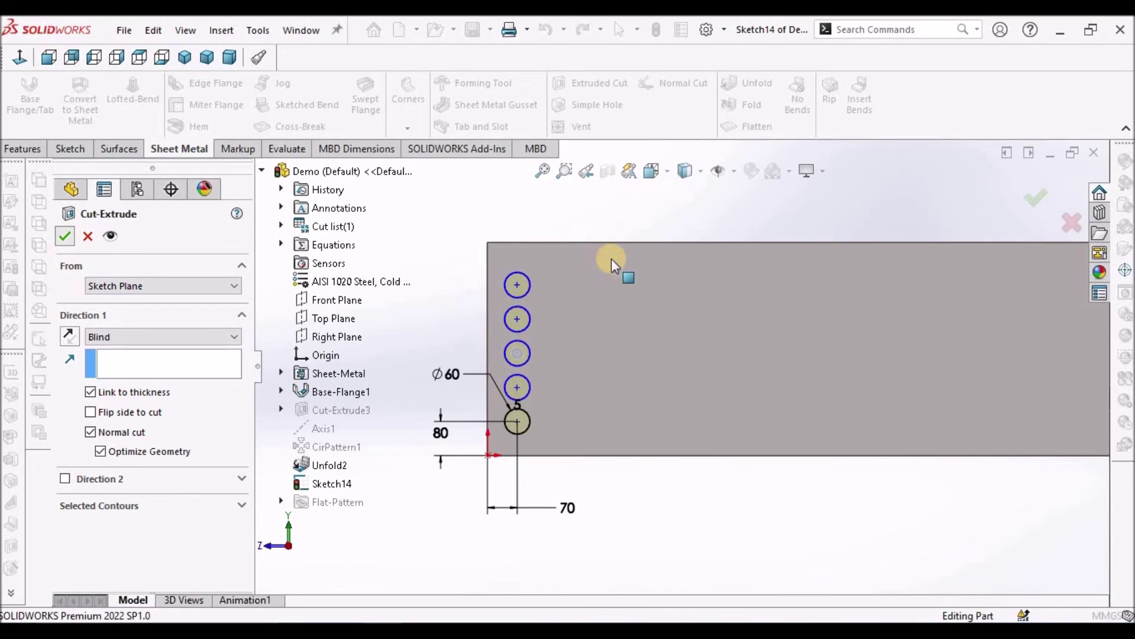
click(400, 348)
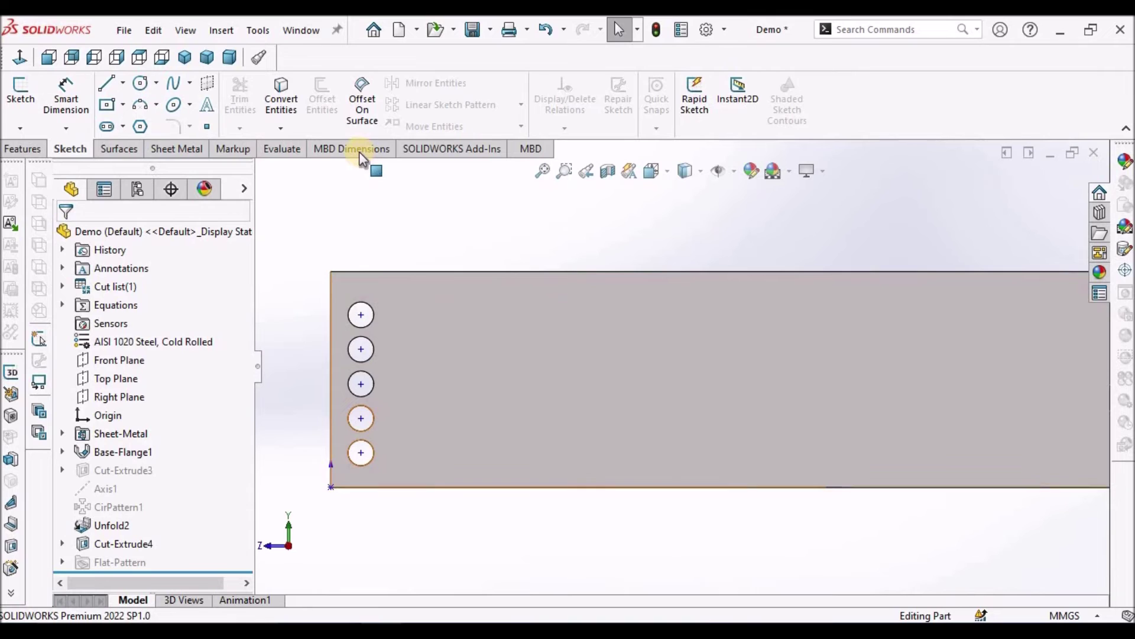
click(23, 149)
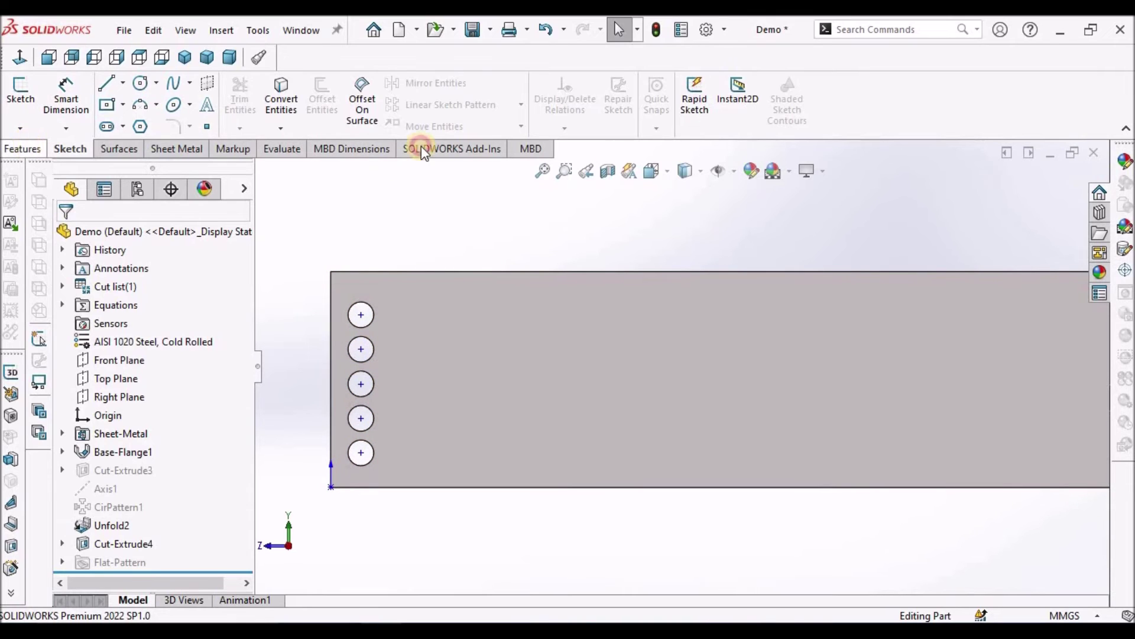
Start a linear feature pattern of Cut-Extrude4 along the sheet's bottom edge
click(491, 129)
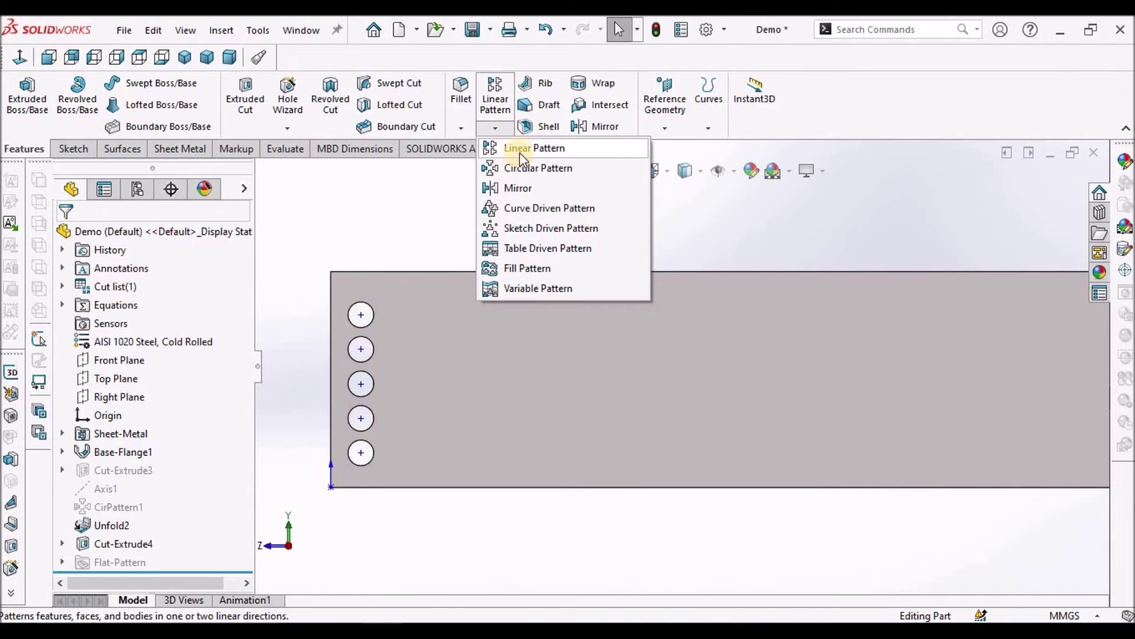
click(523, 149)
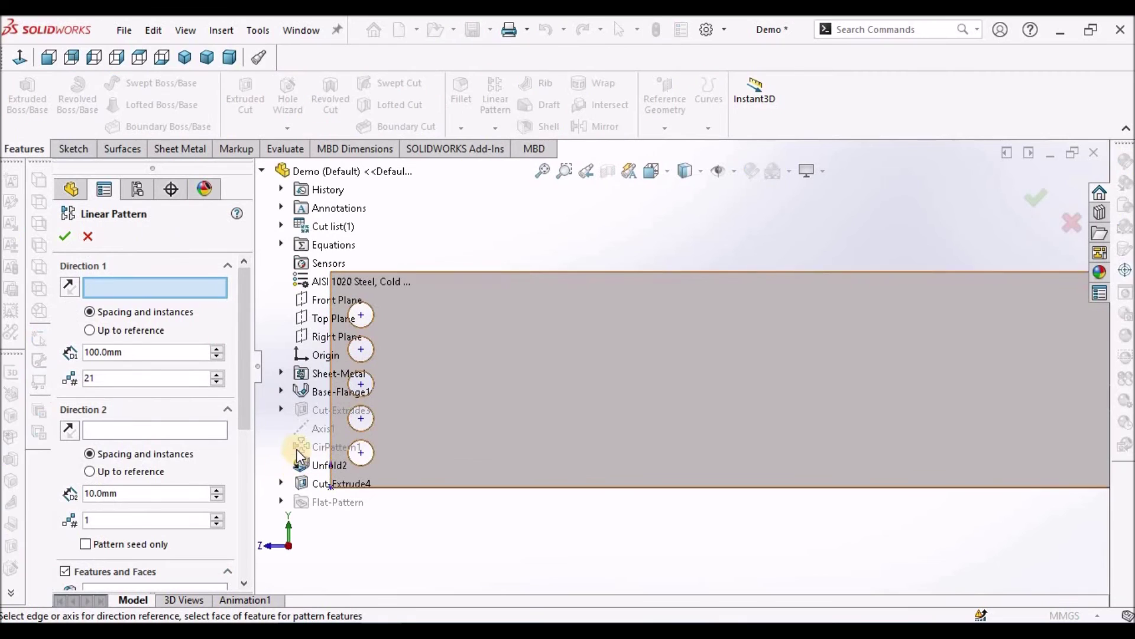
click(439, 488)
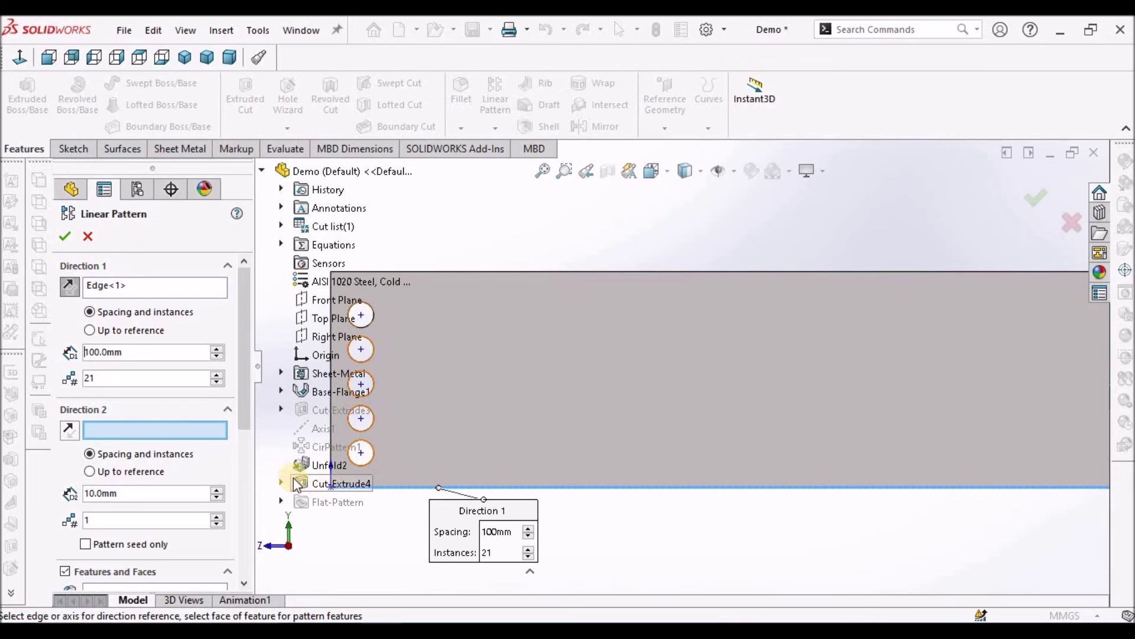
scroll(243, 426, down, 3)
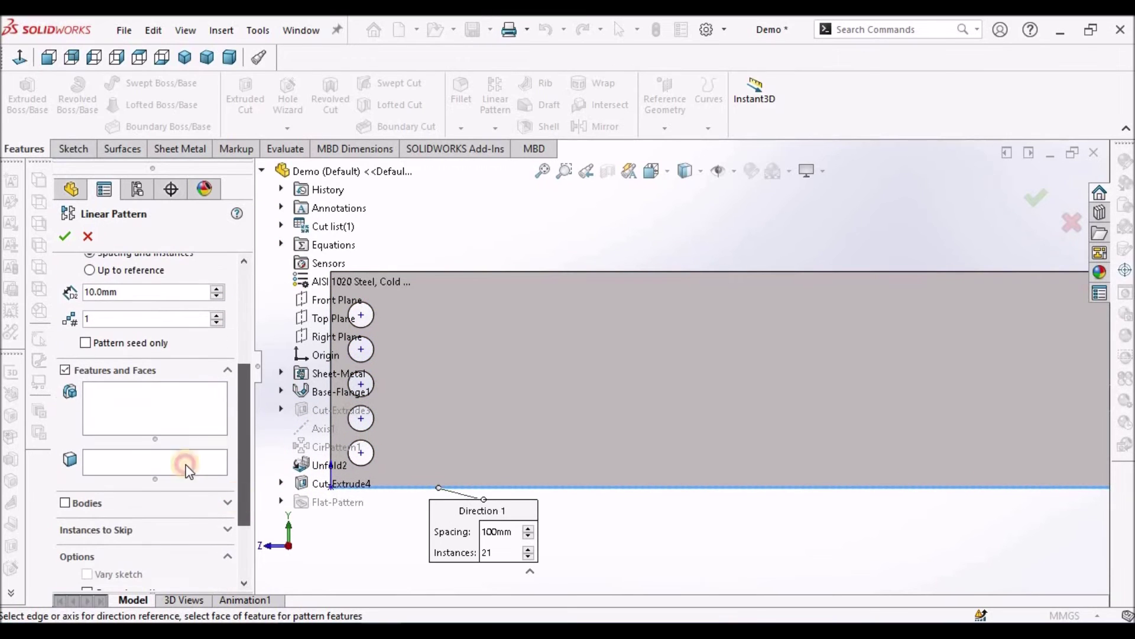
click(148, 410)
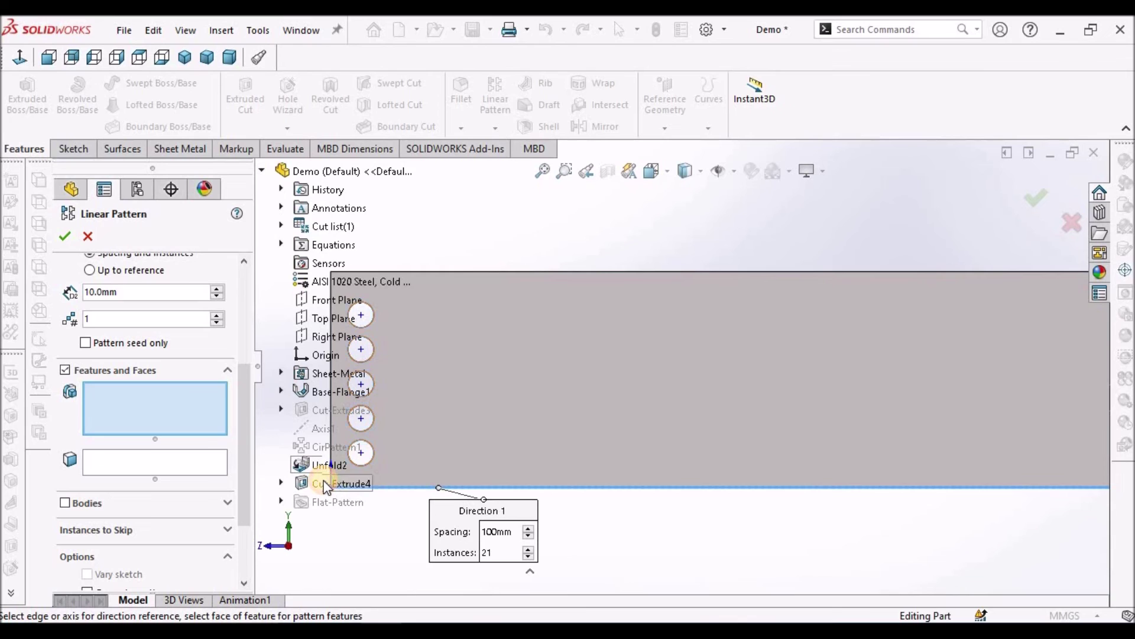
click(322, 482)
scroll(744, 389, up, 5)
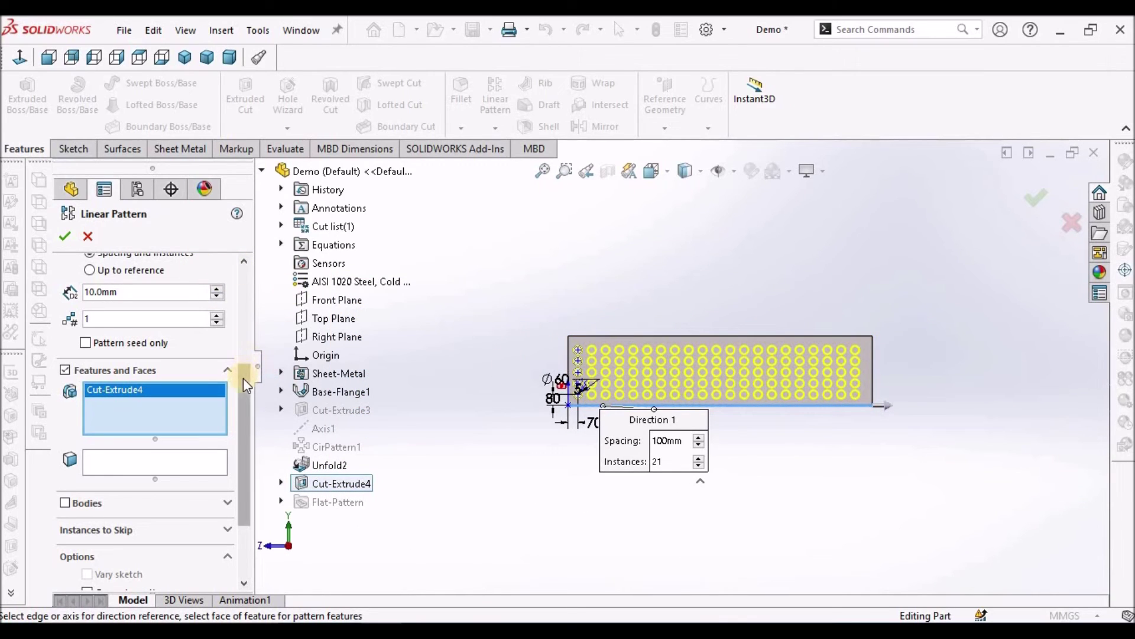
drag(241, 385, 242, 285)
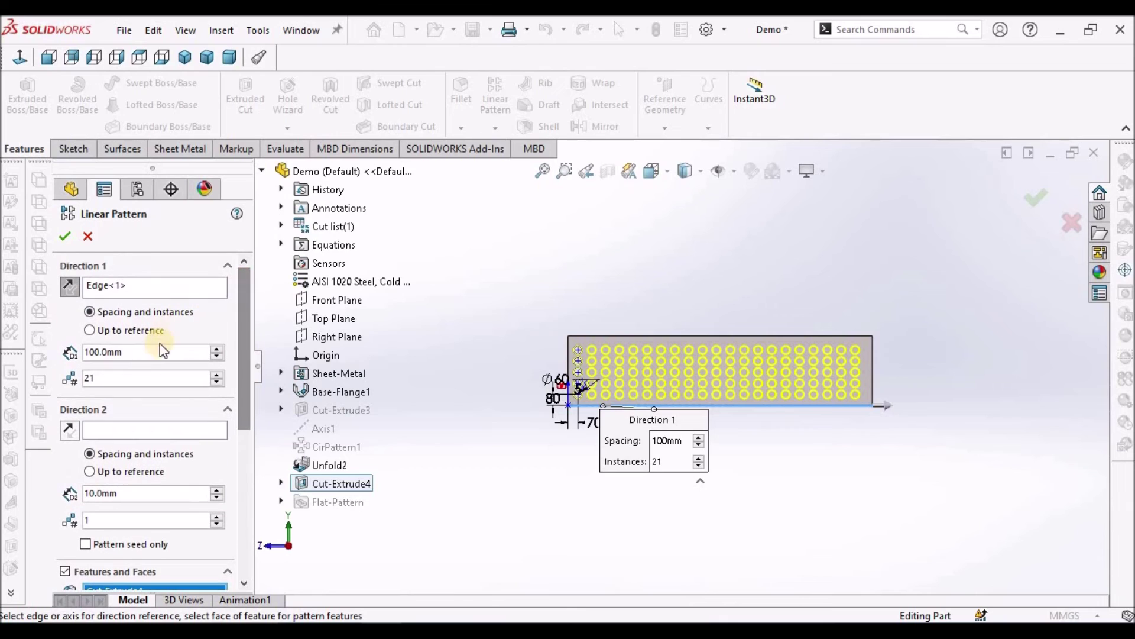
Set the hole column spacing to 104 mm with 21 copies and accept LPattern2
click(159, 352)
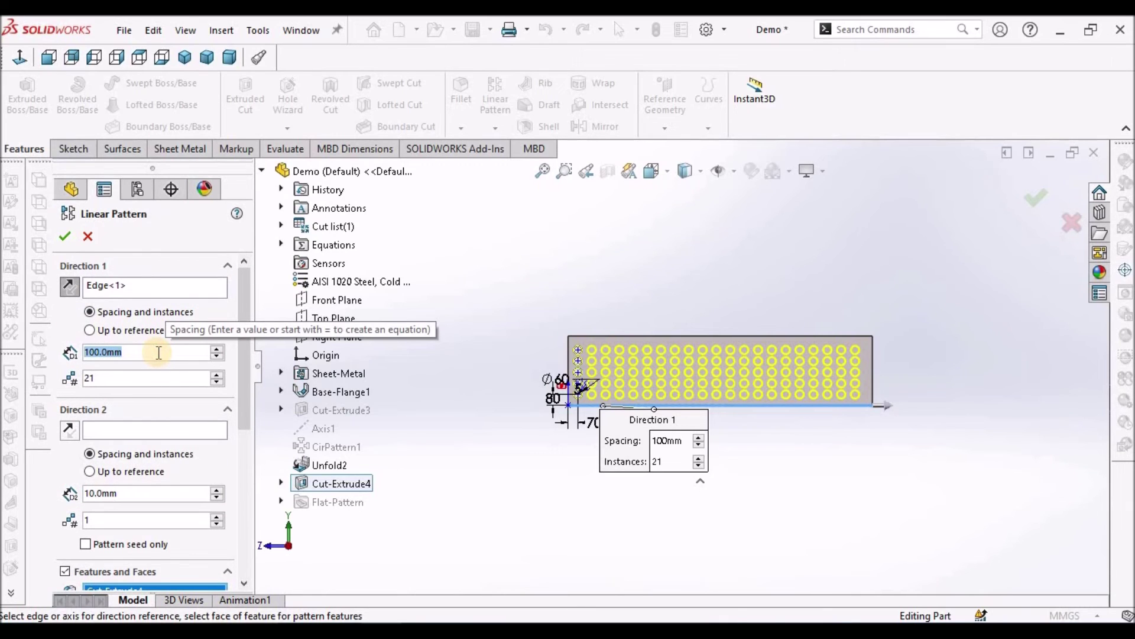
text(104)
key(Return)
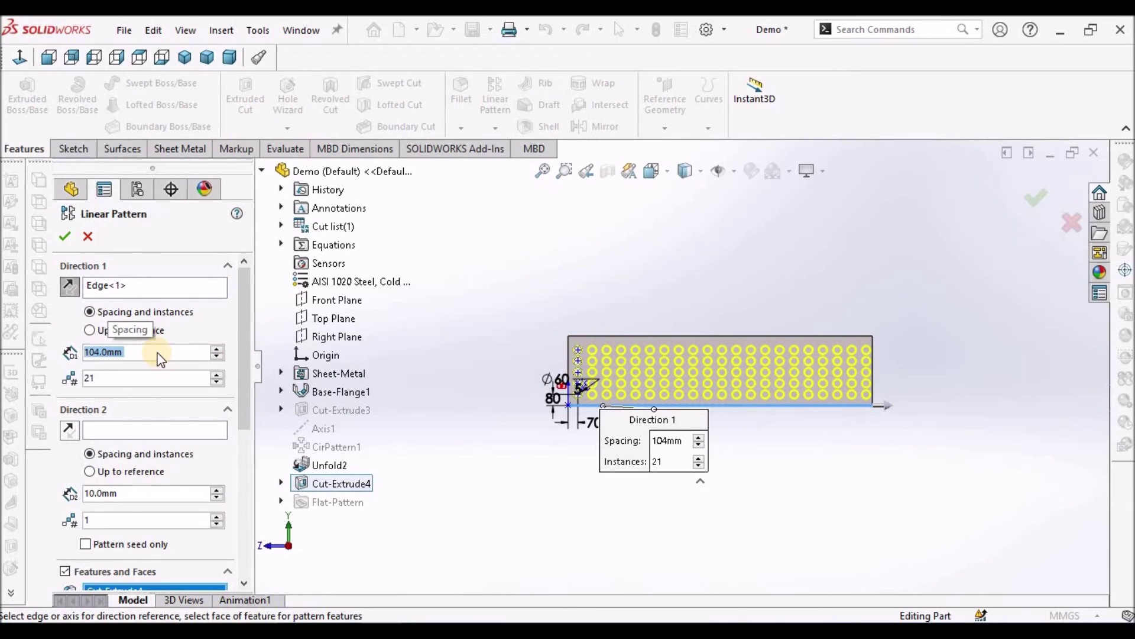
scroll(834, 366, down, 5)
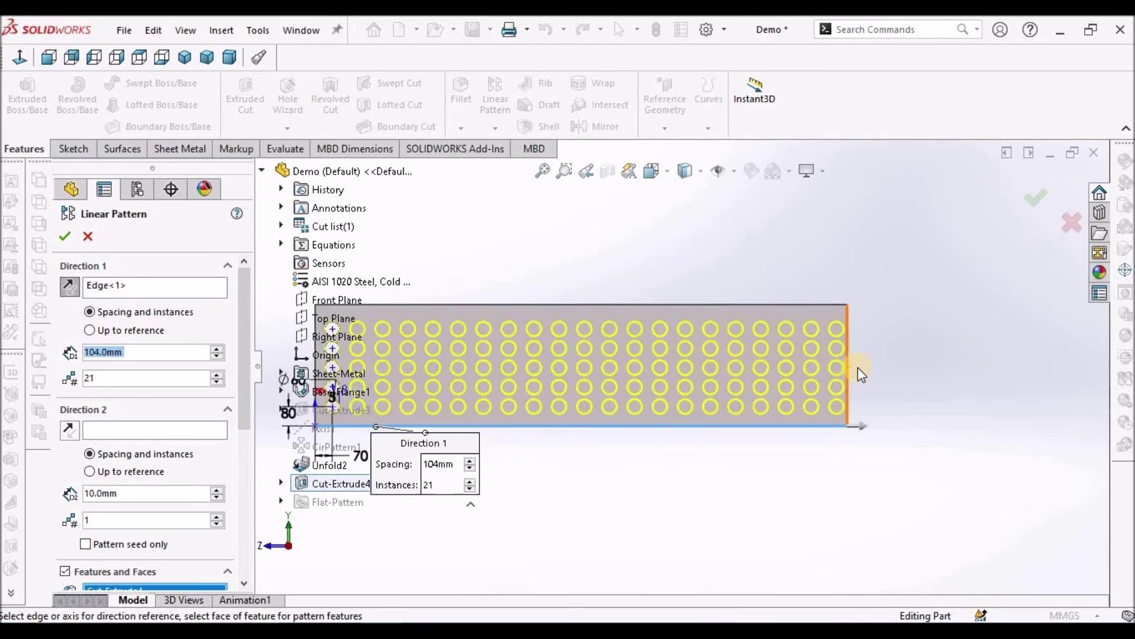
scroll(851, 374, up, 3)
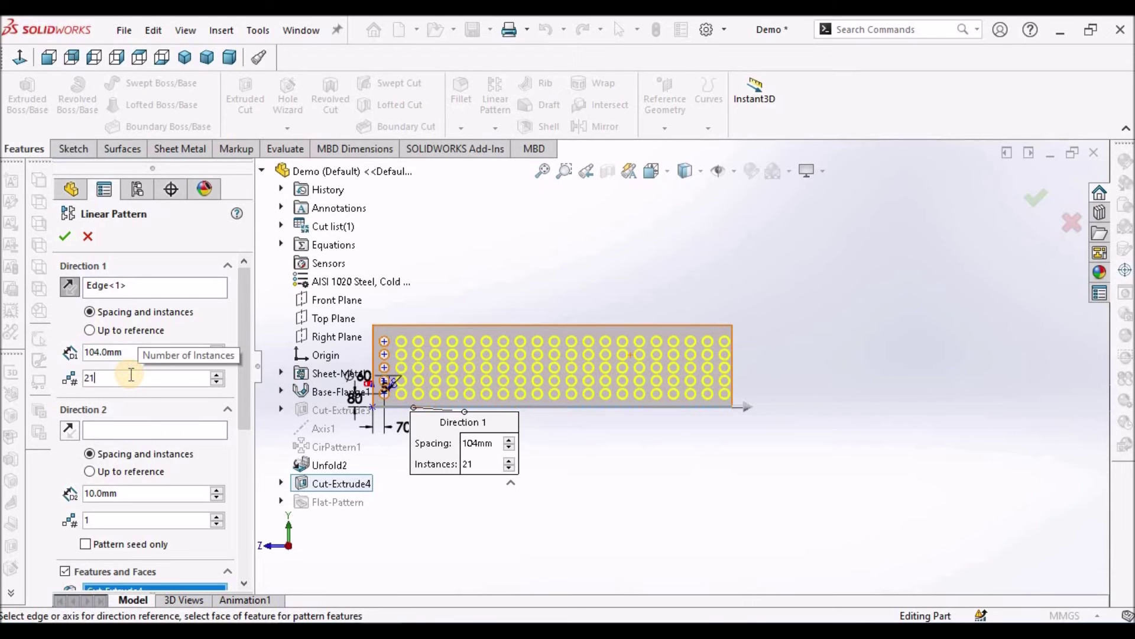
click(63, 237)
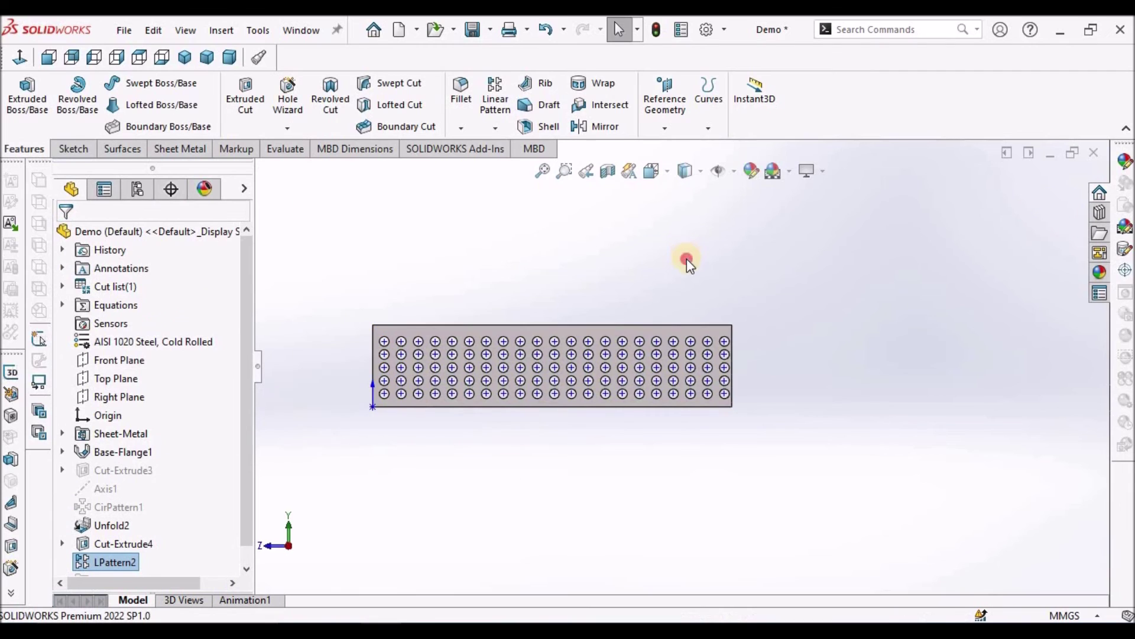
scroll(588, 346, down, 5)
scroll(588, 344, up, 2)
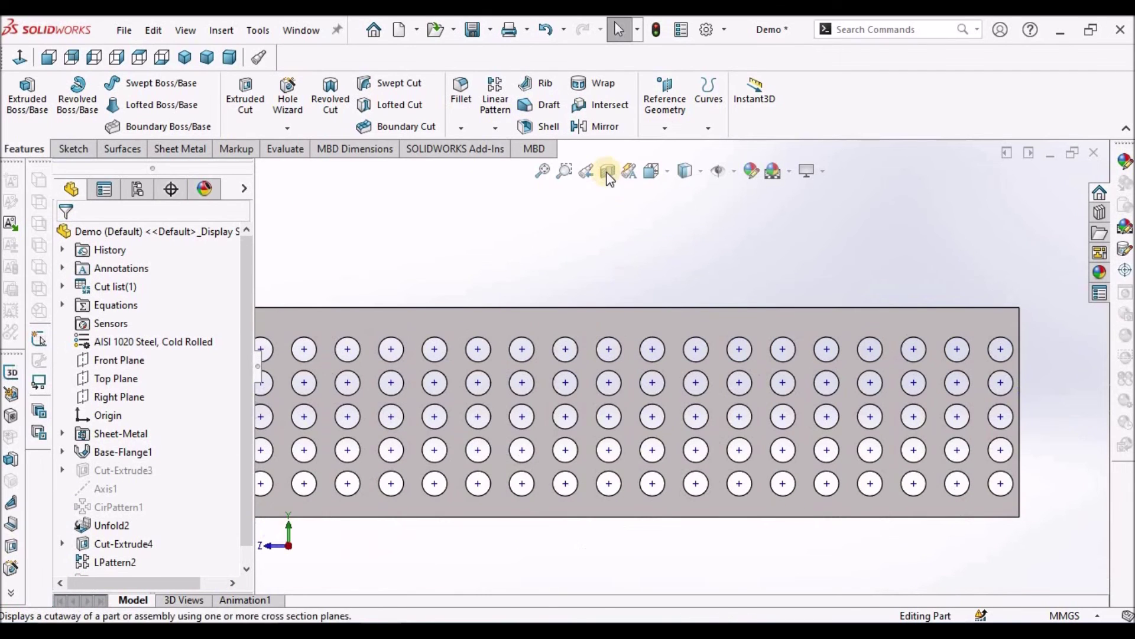
click(188, 147)
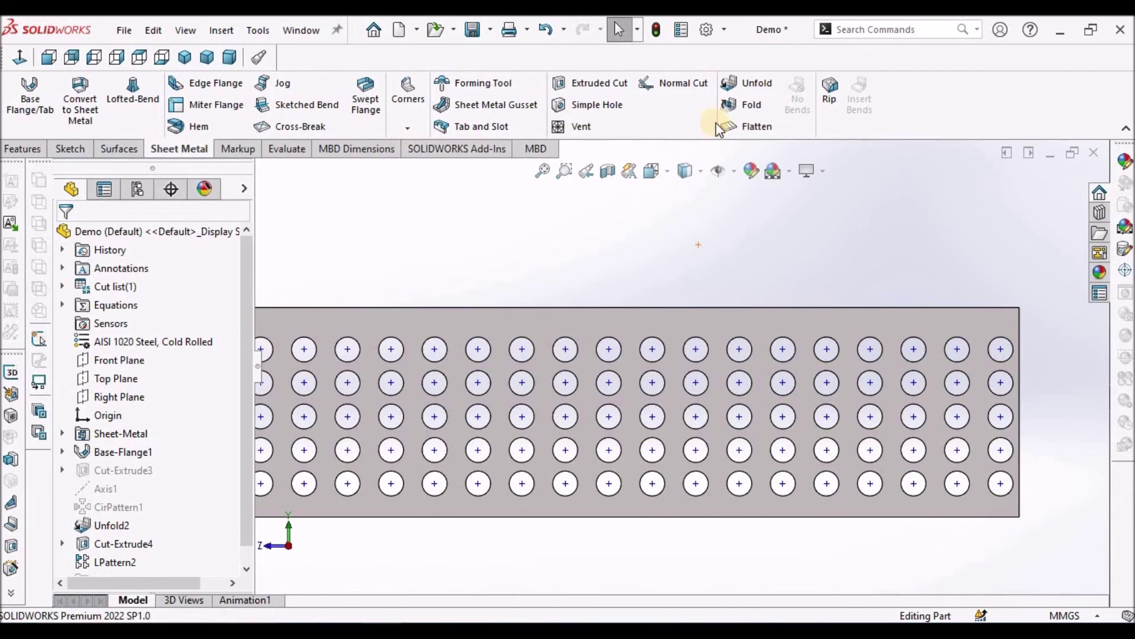
Refold the sheet with all bends collected into Fold2 and view the tube isometrically
click(751, 105)
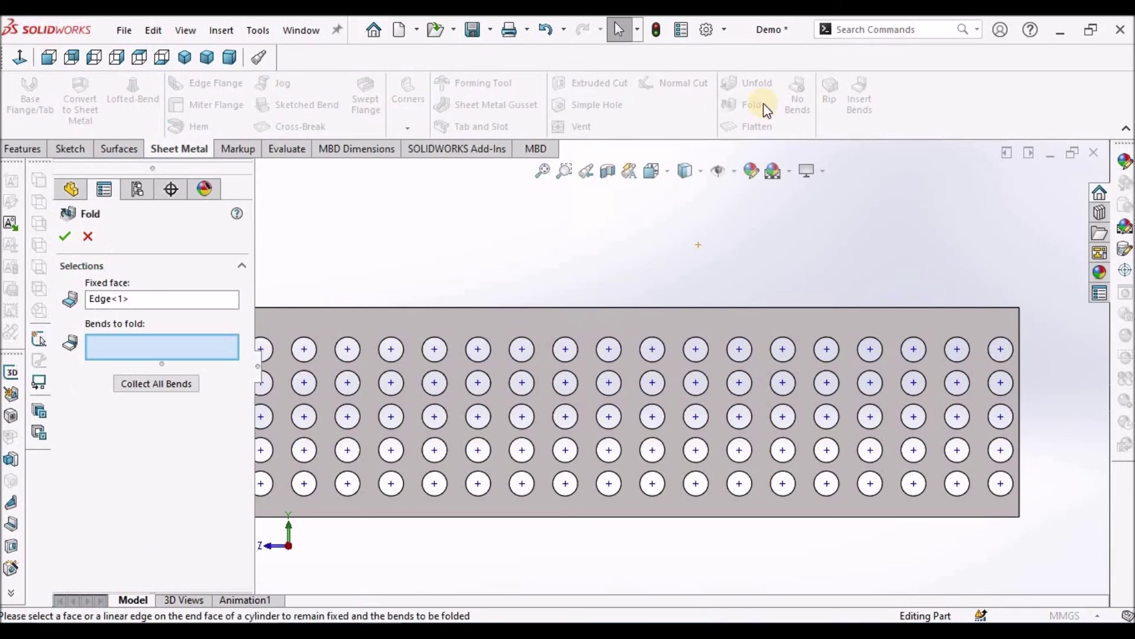
click(167, 385)
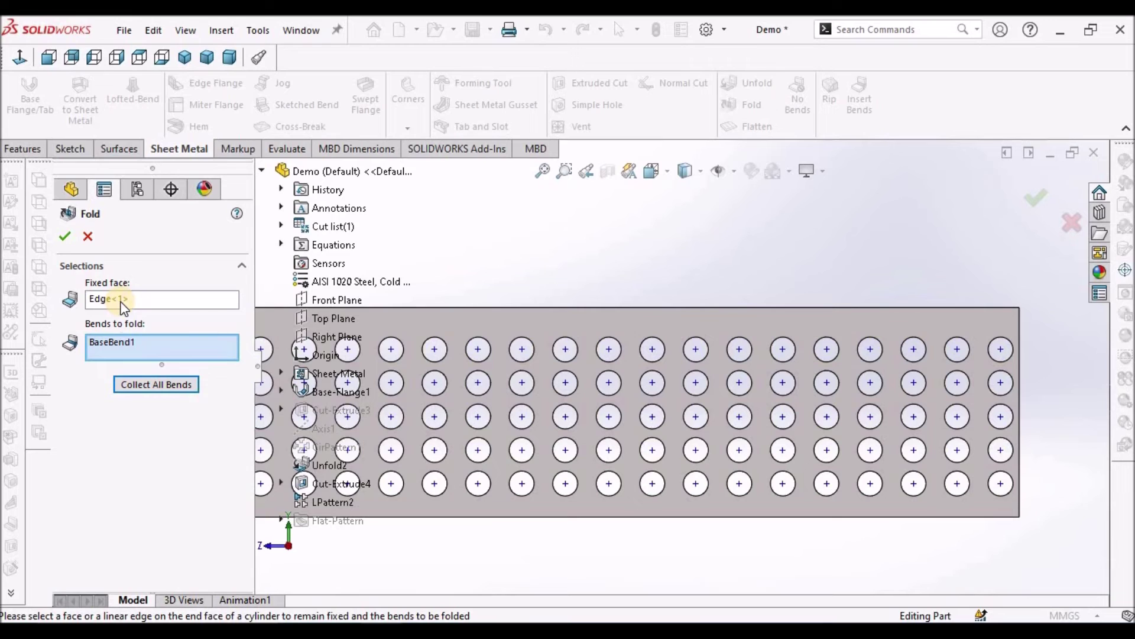
click(64, 236)
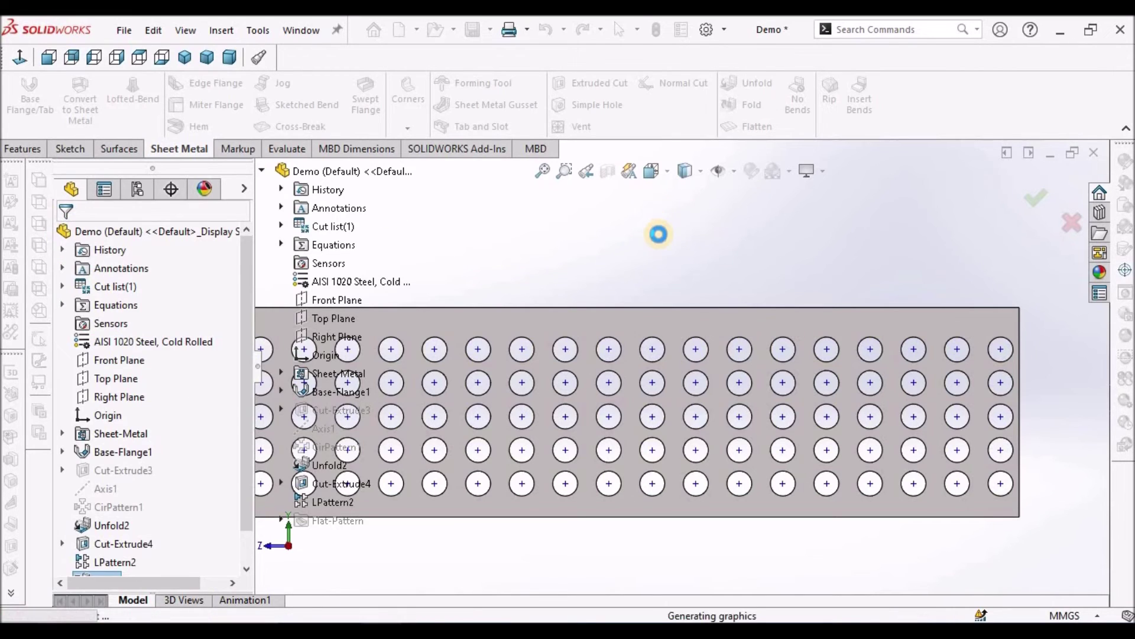
click(185, 57)
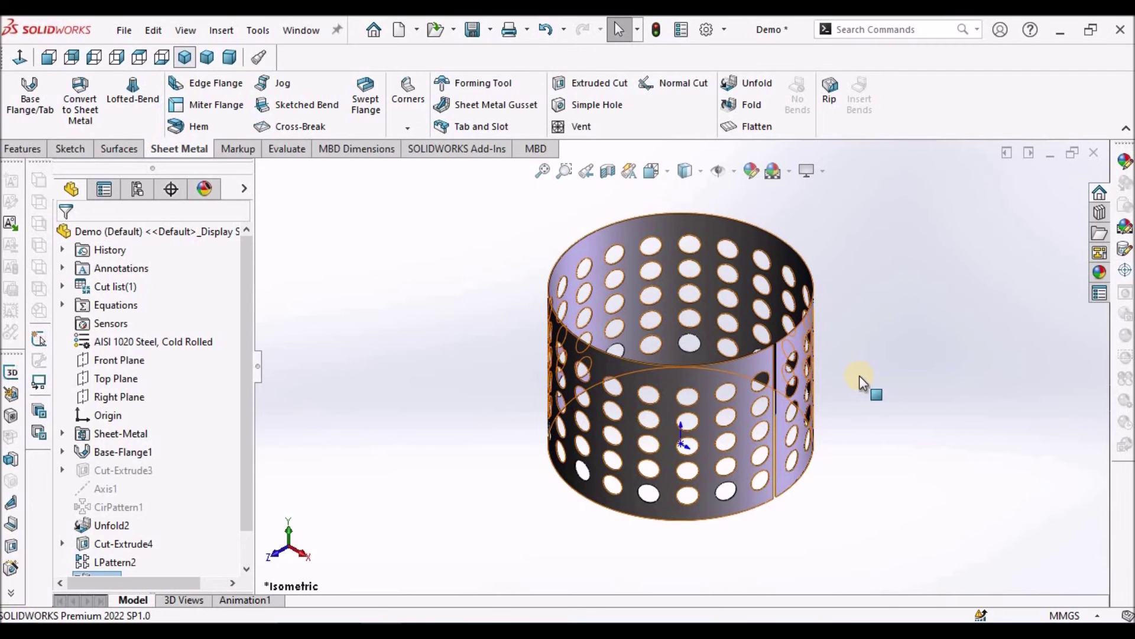
scroll(860, 375, down, 3)
scroll(860, 375, up, 3)
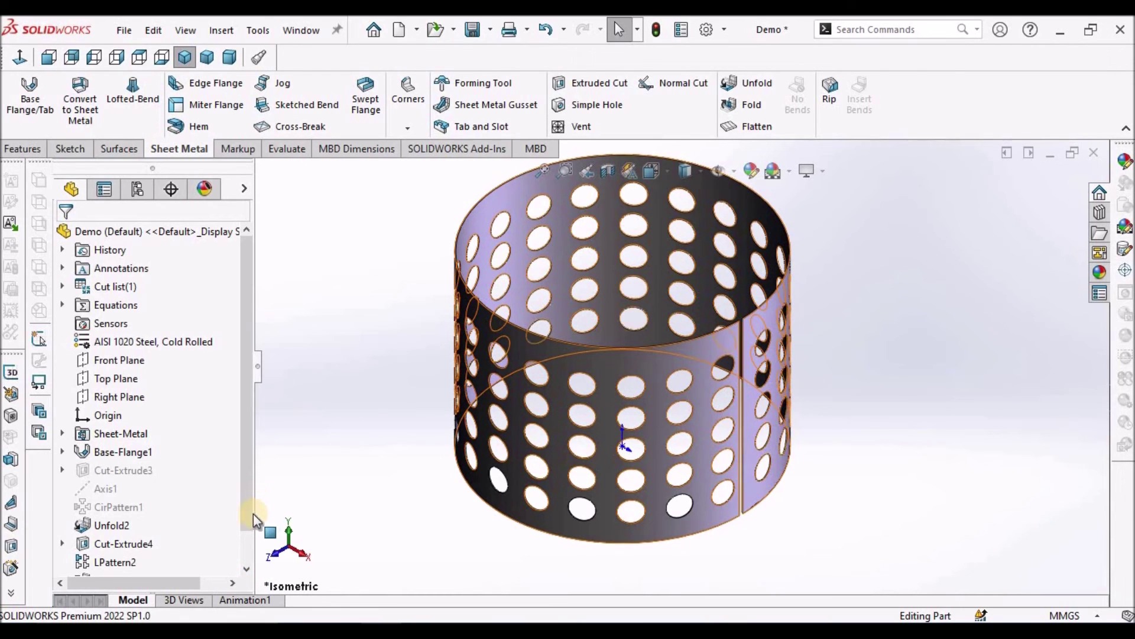
scroll(246, 538, down, 1)
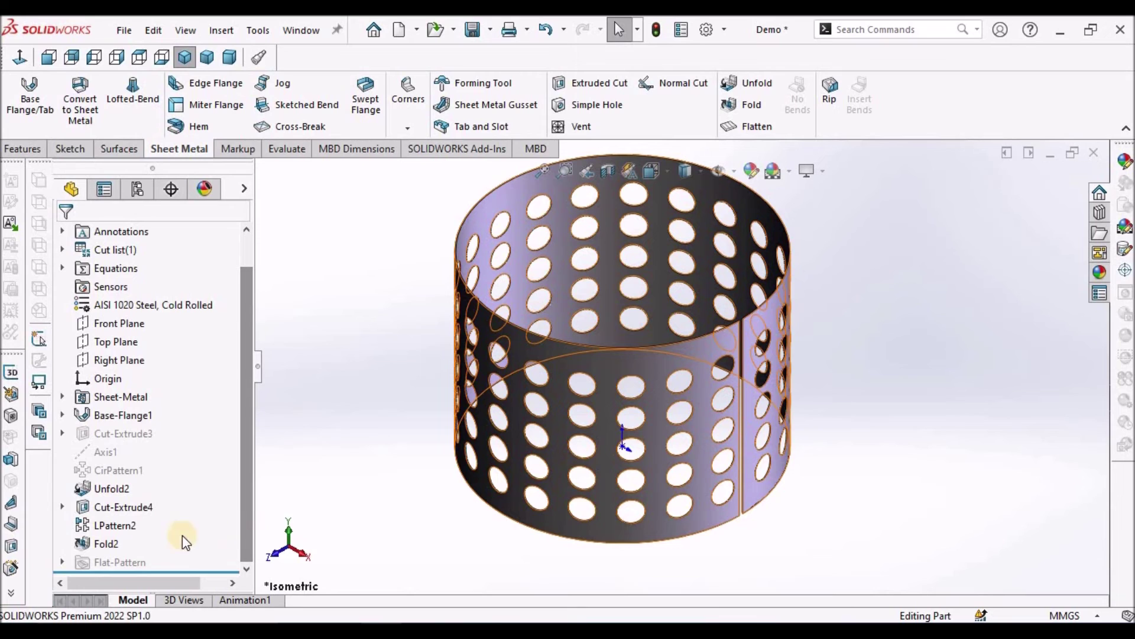
Suppress Fold2 and view the flat perforated sheet normal to its face
right_click(109, 545)
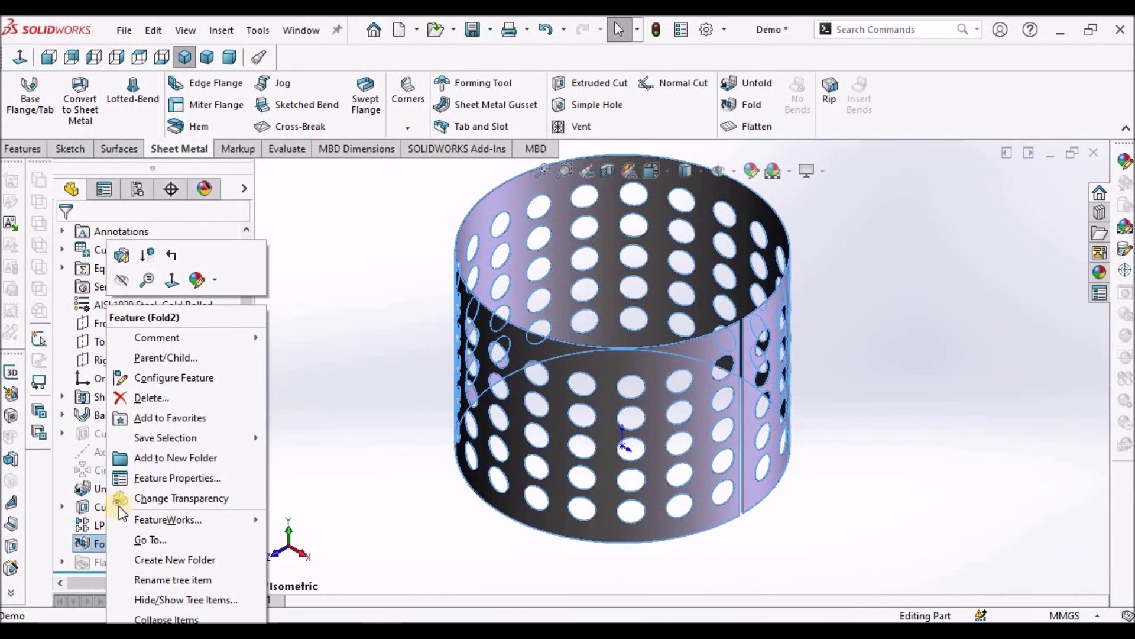
click(147, 255)
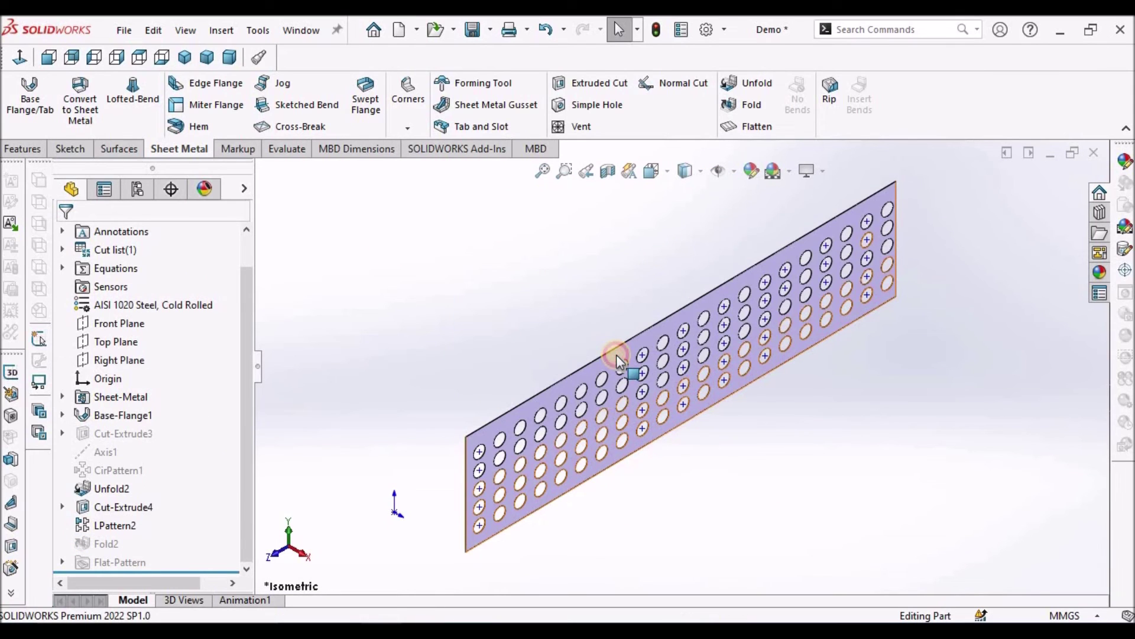
click(617, 353)
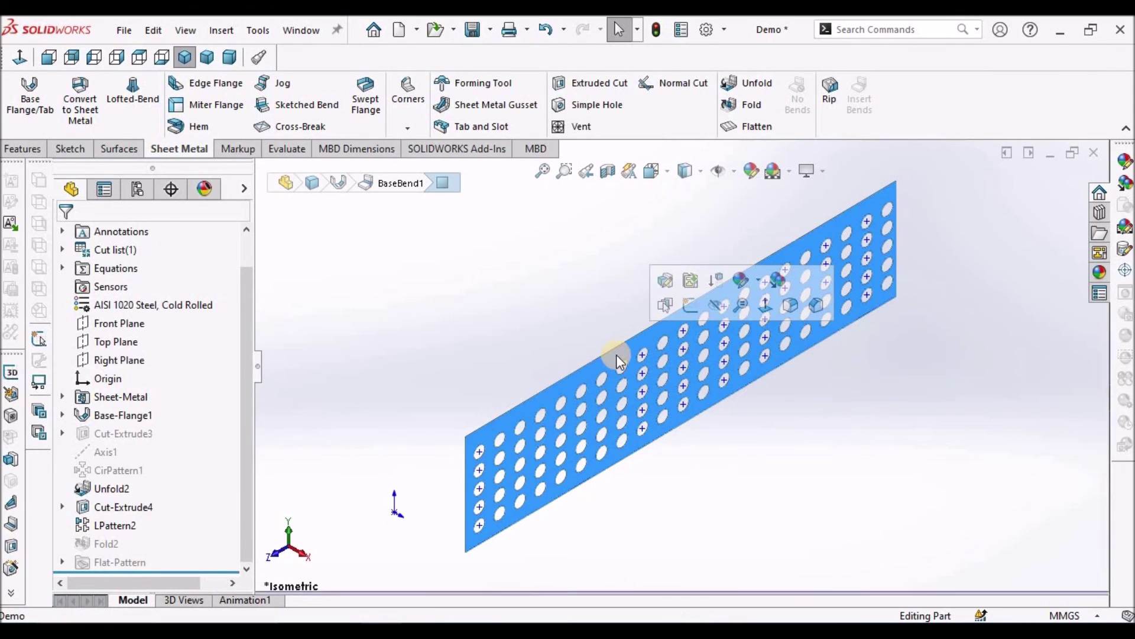
click(20, 57)
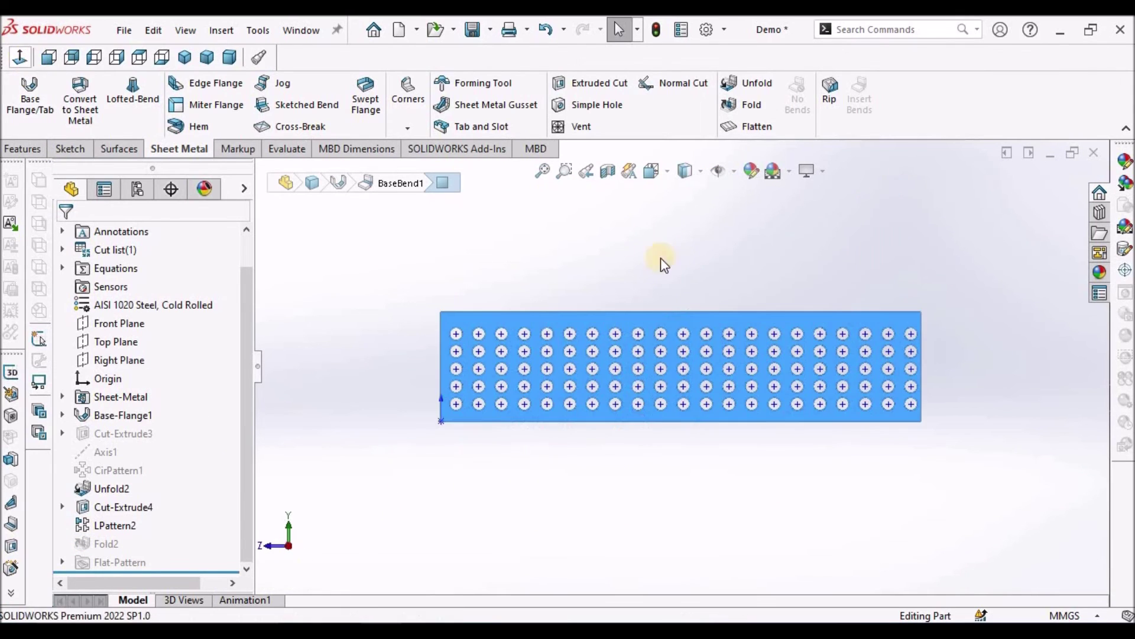
click(703, 442)
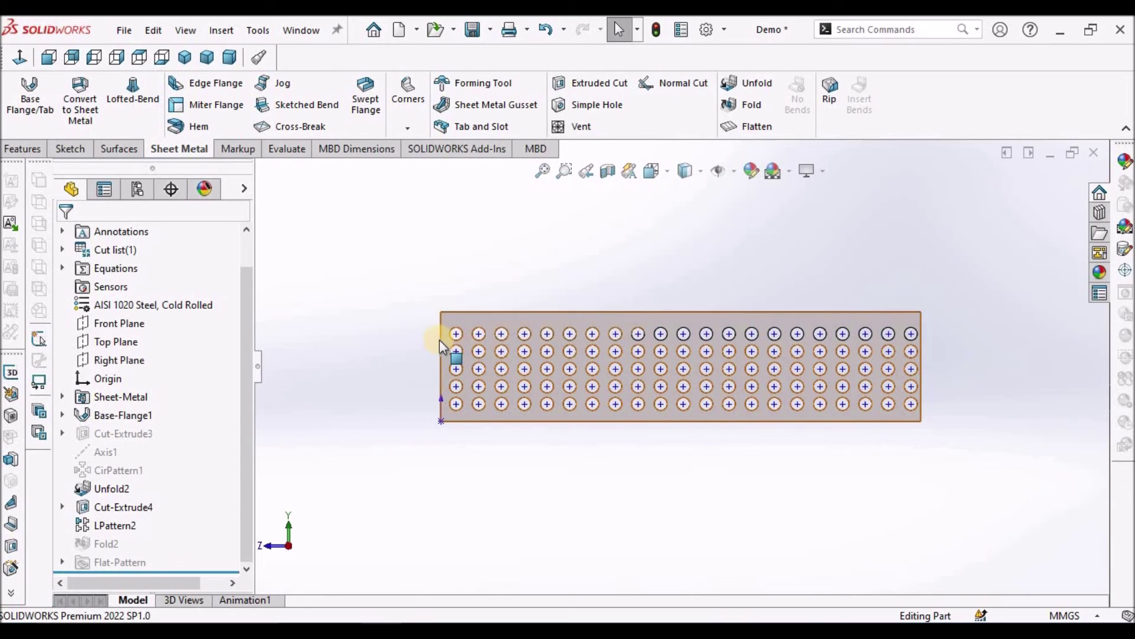
scroll(443, 332, down, 3)
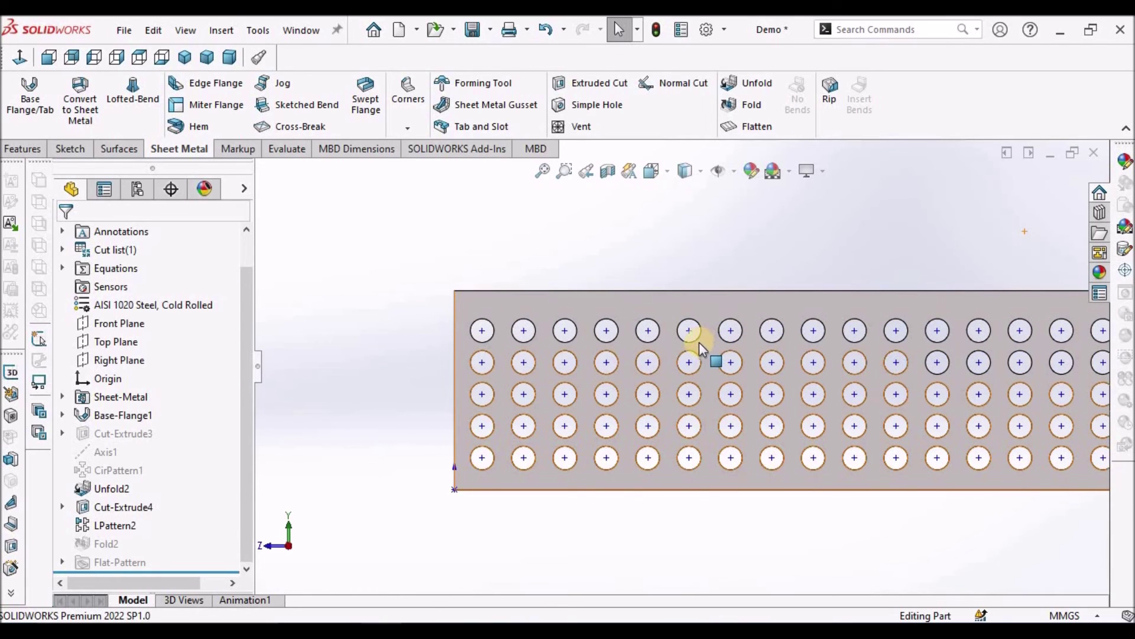
scroll(680, 331, up, 3)
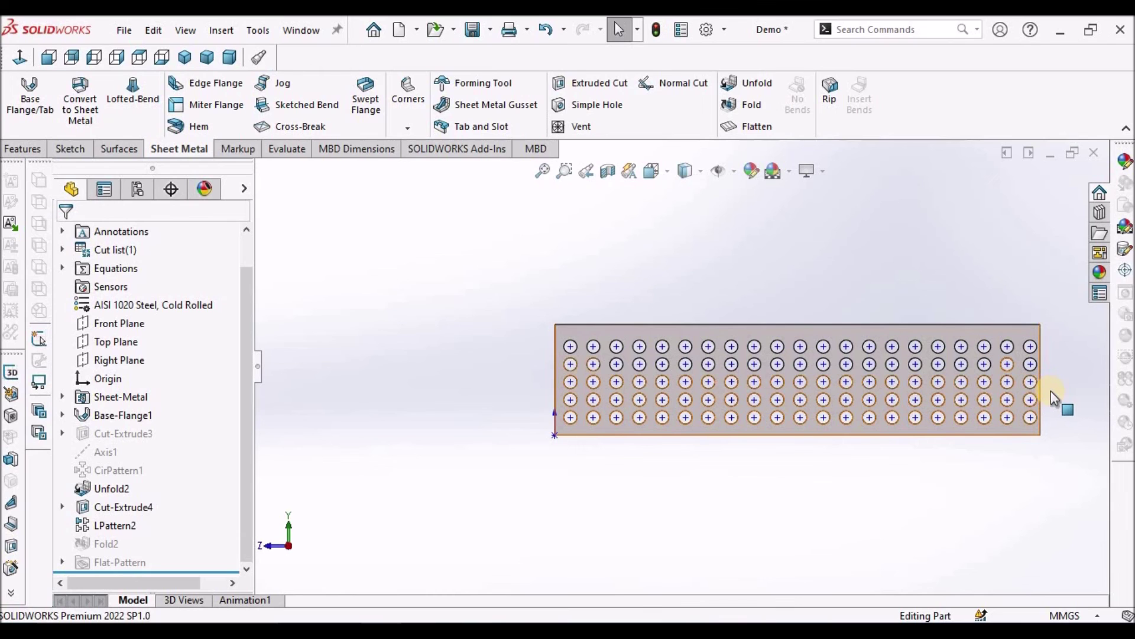
scroll(1052, 388, down, 2)
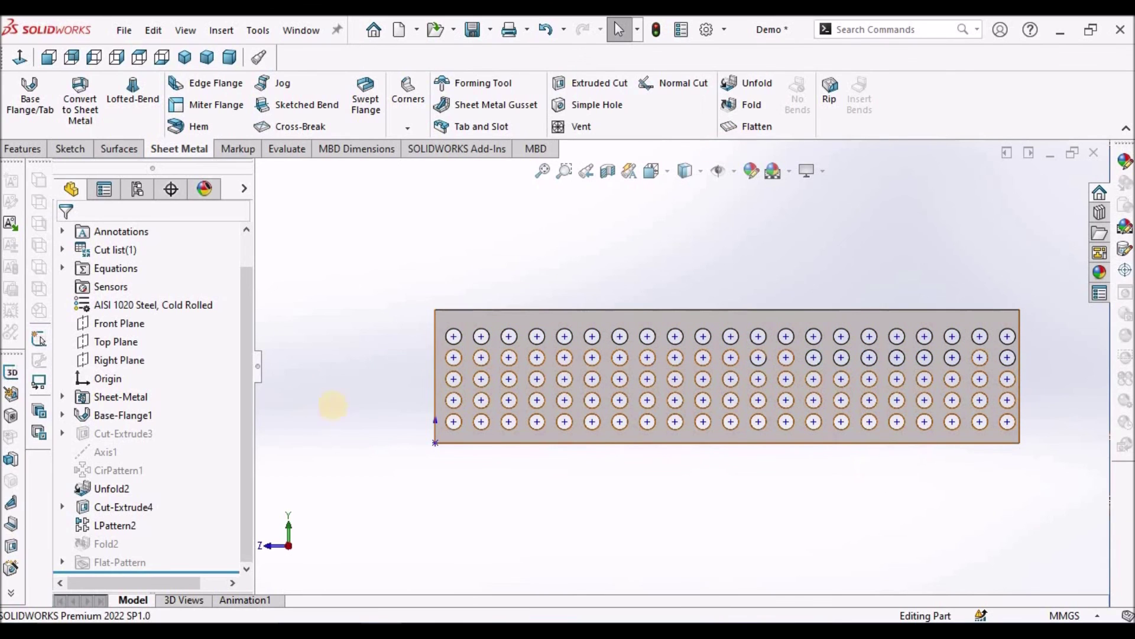
right_click(105, 543)
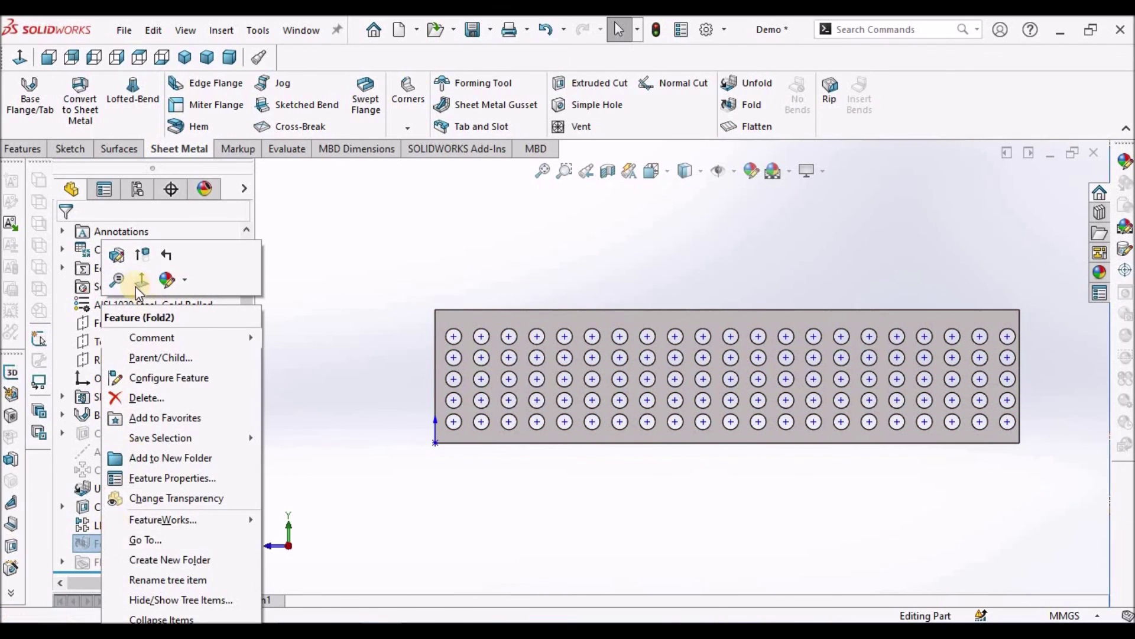
Unsuppress Fold2, switch to Dimetric view, and show the tube's flat pattern
click(142, 257)
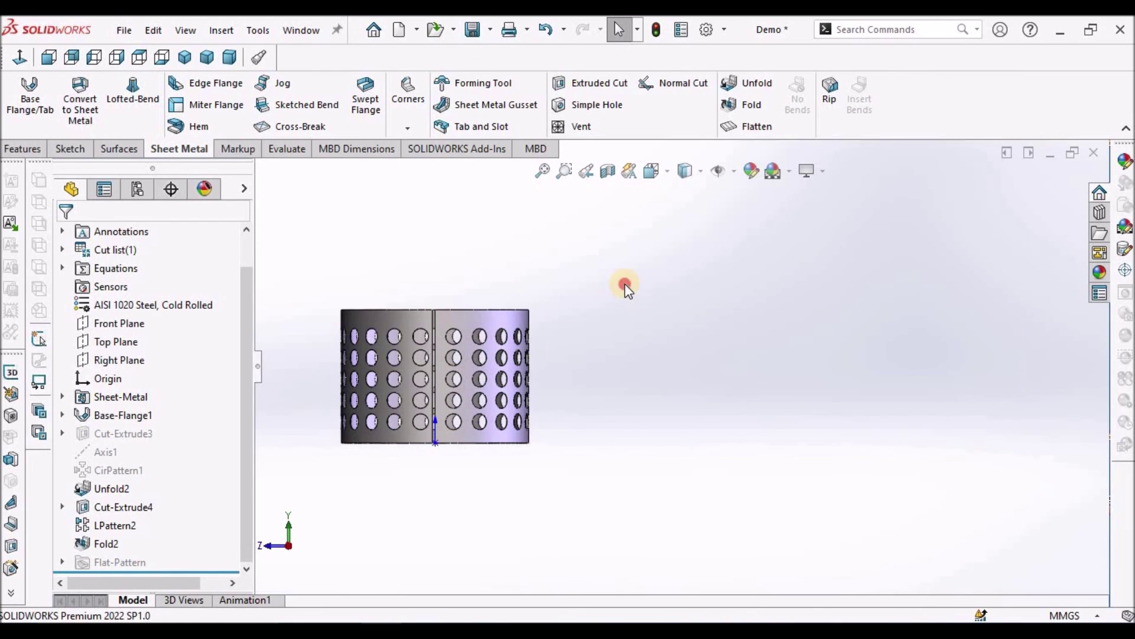
click(229, 57)
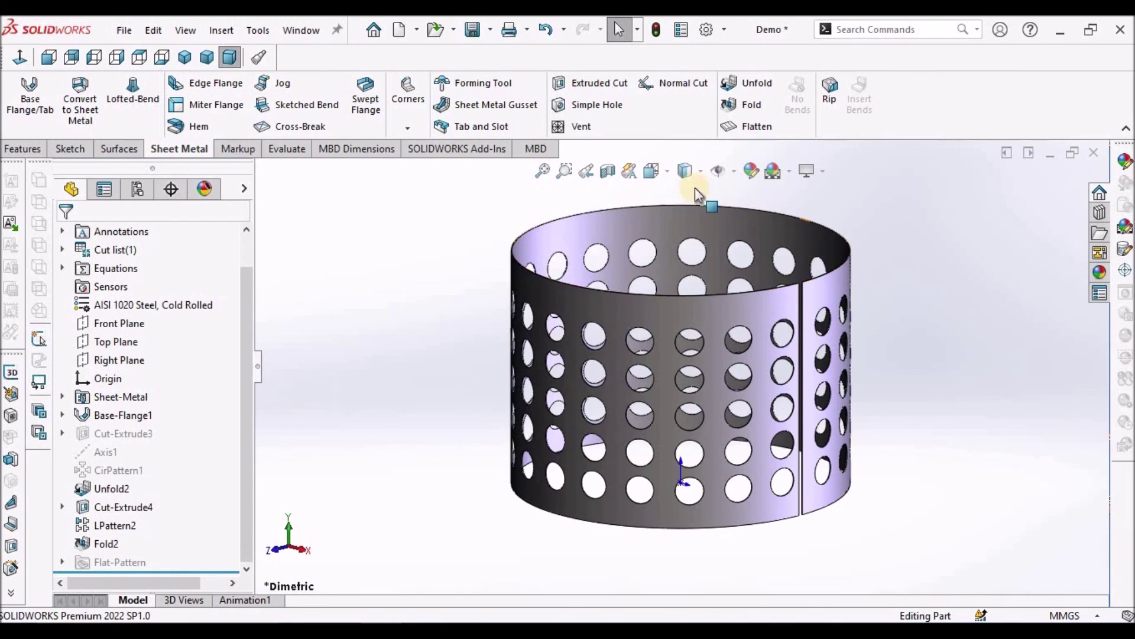
click(757, 126)
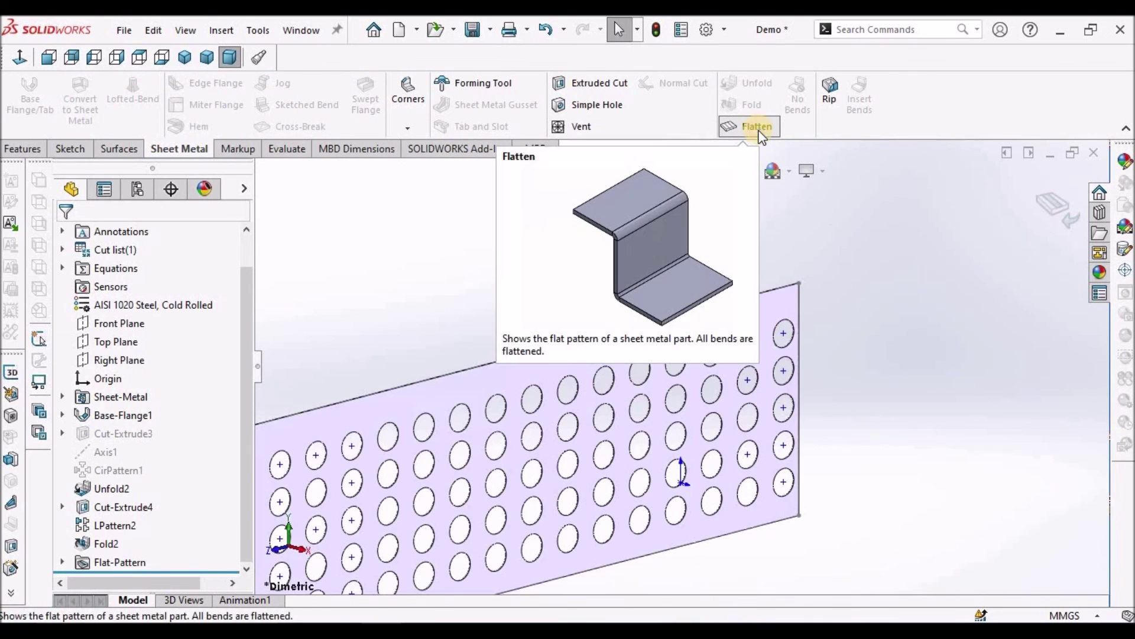
Exit the flat pattern back to the folded tube in Isometric view
scroll(602, 396, down, 5)
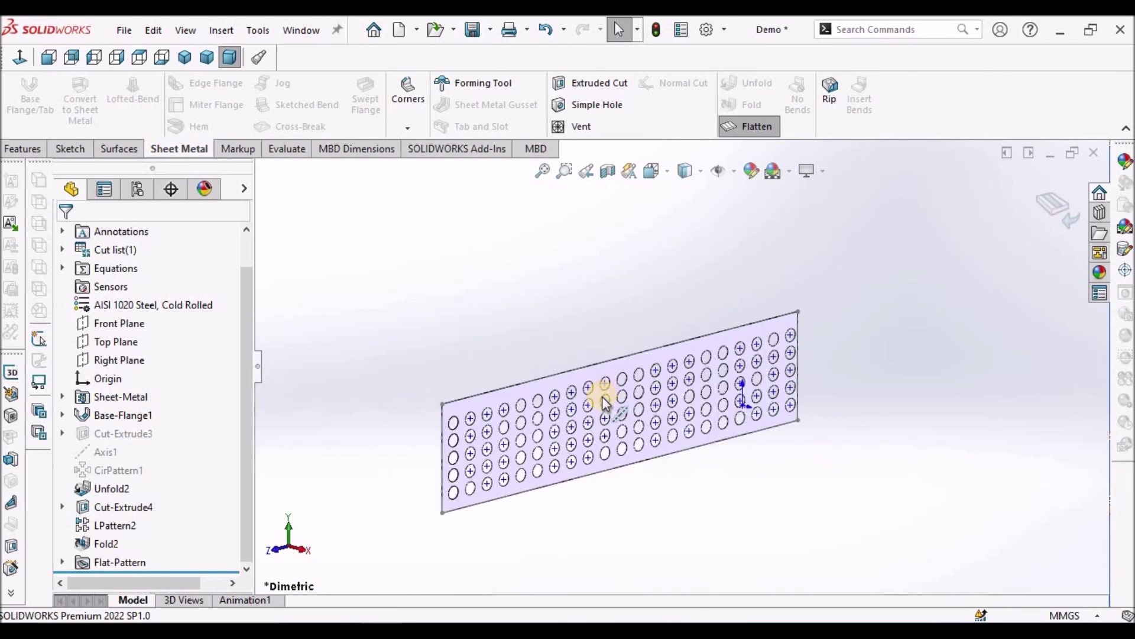
click(750, 136)
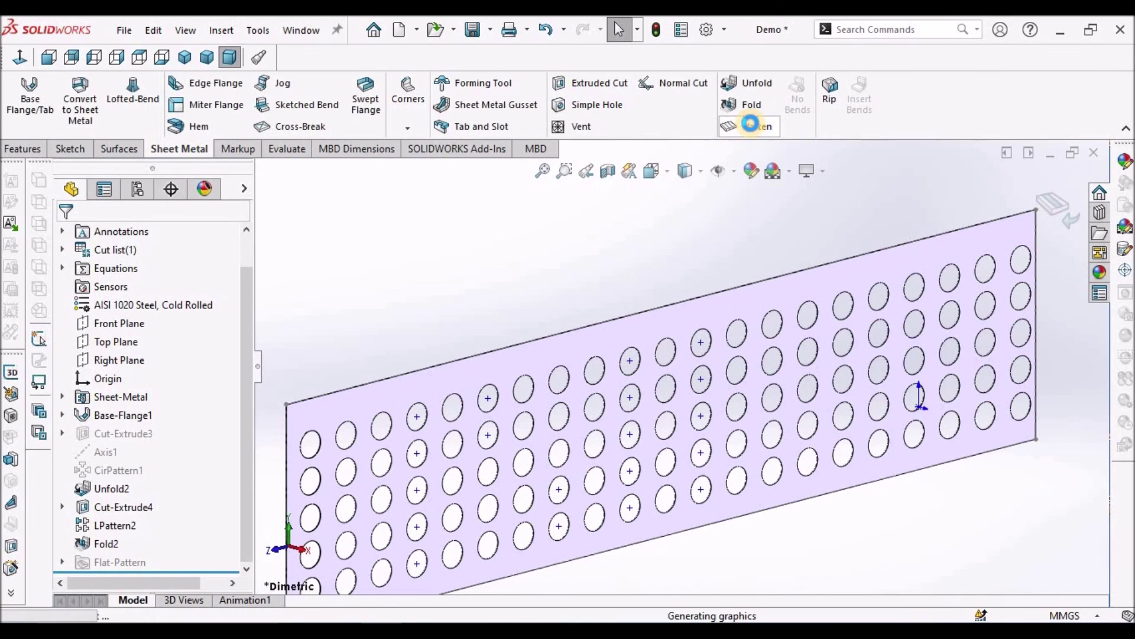
click(187, 58)
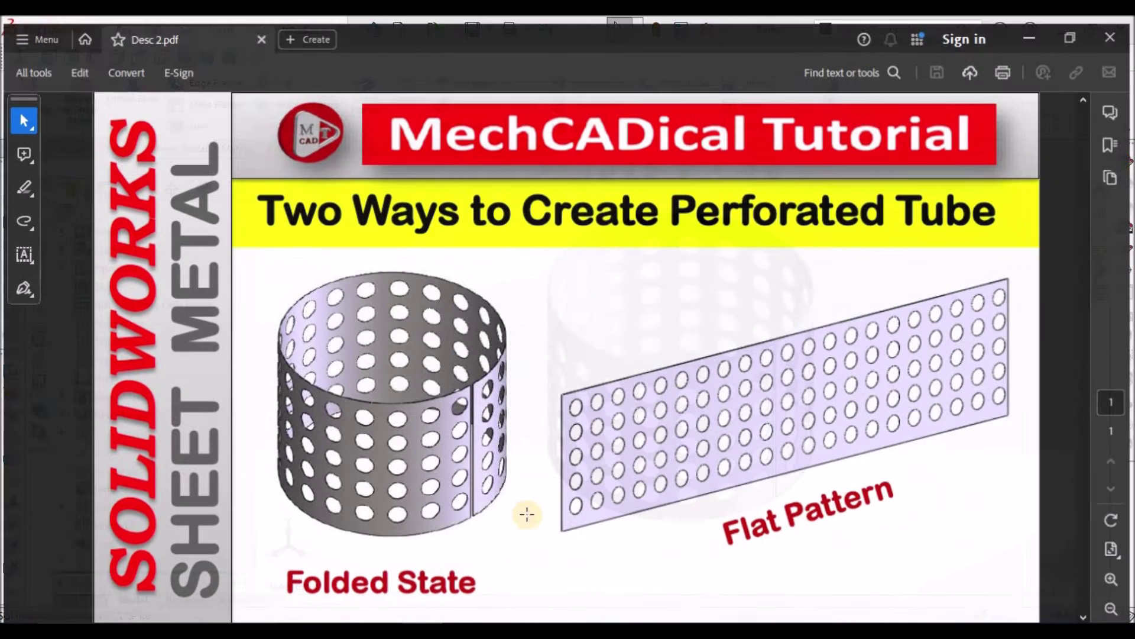